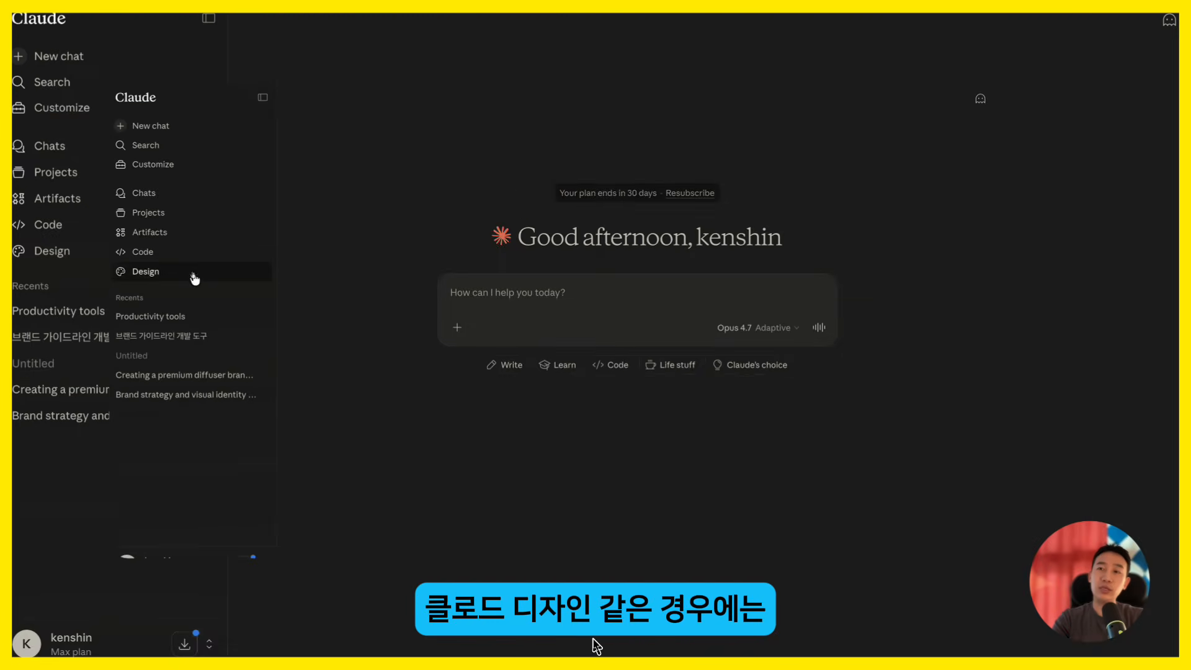
Open Claude Design and create a Wireframe prototype project named "APP Design".
left_click(193, 274)
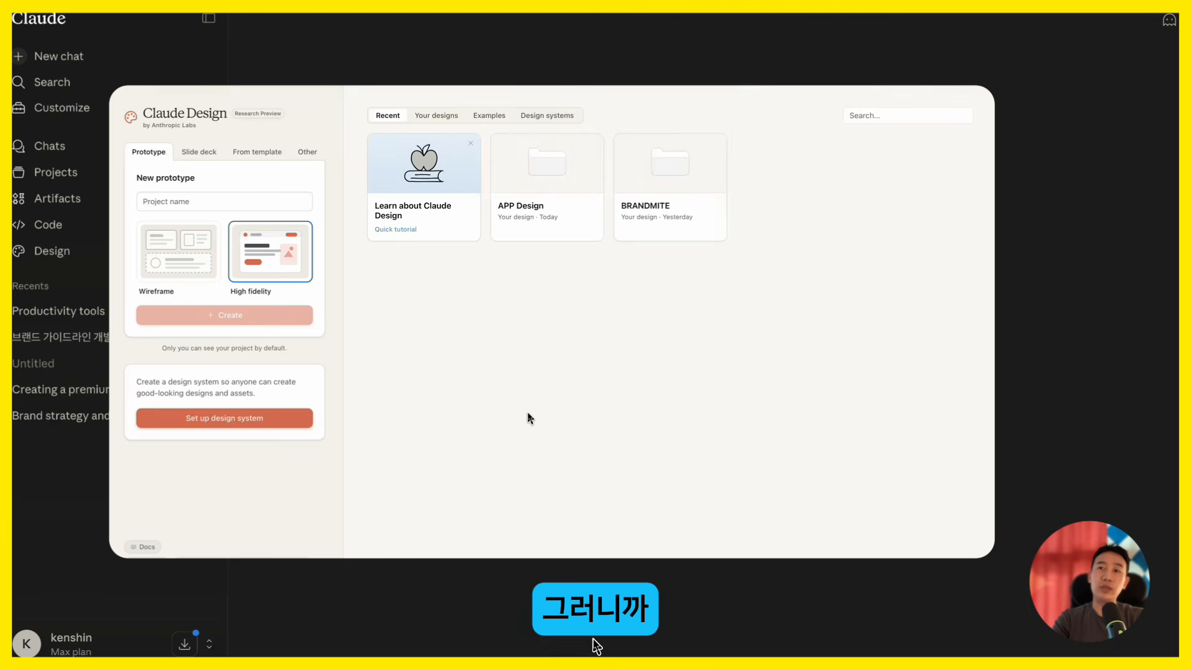
left_click(213, 202)
type("APP Design")
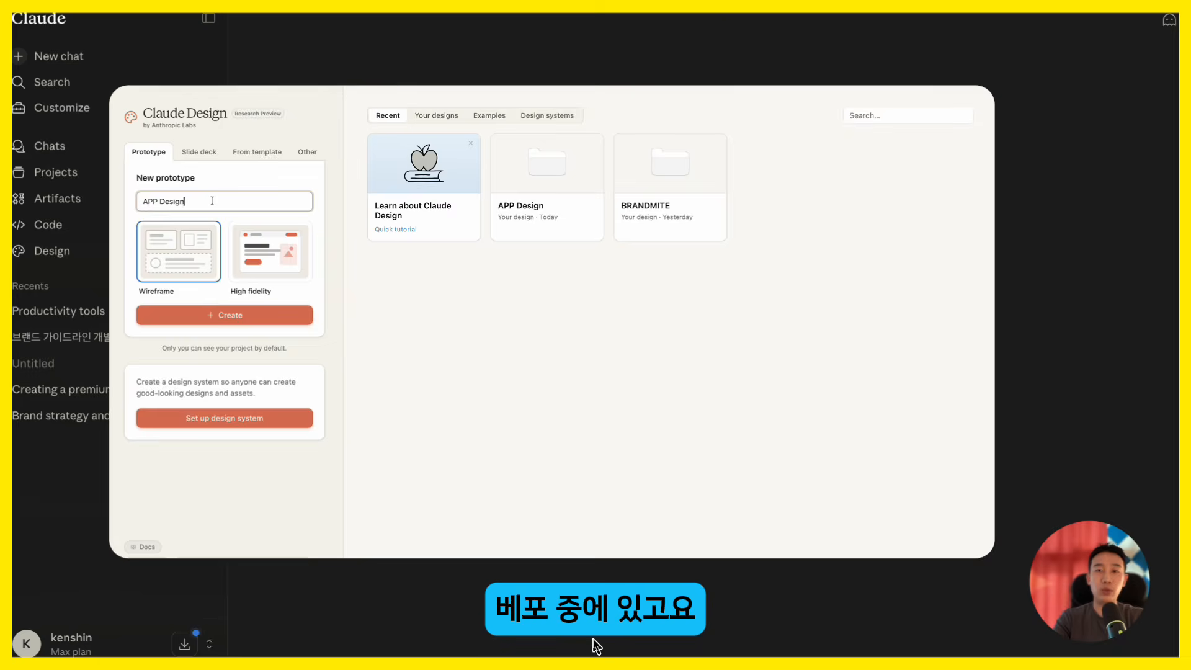
left_click(247, 315)
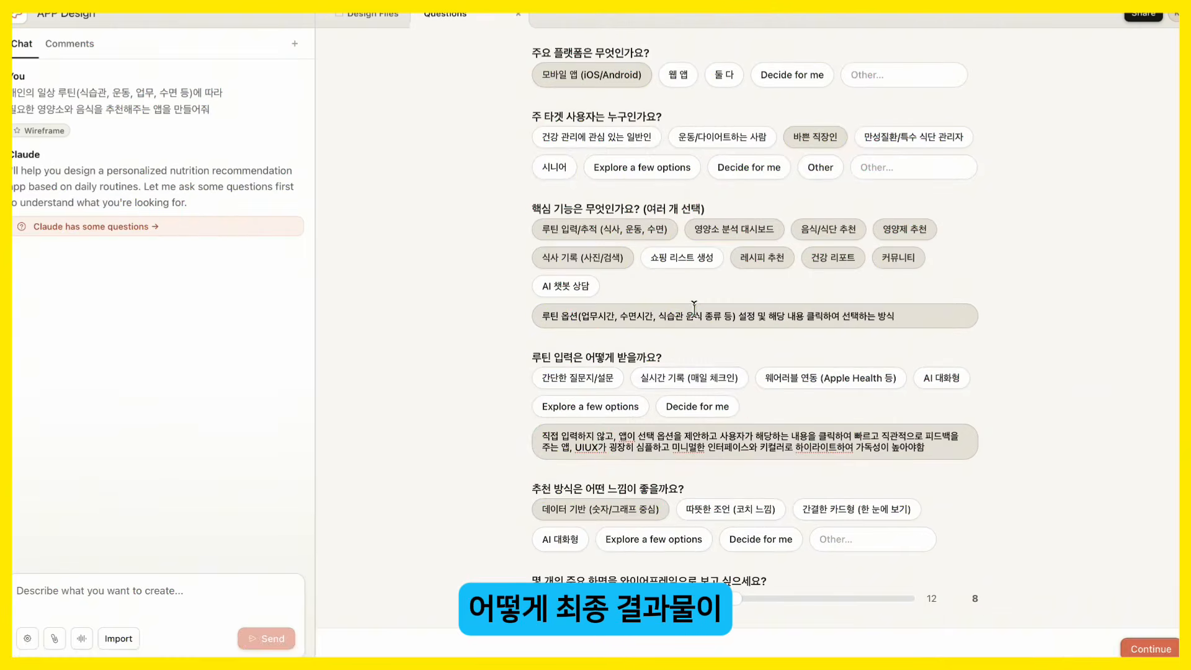
scroll(745, 374, "down", 5)
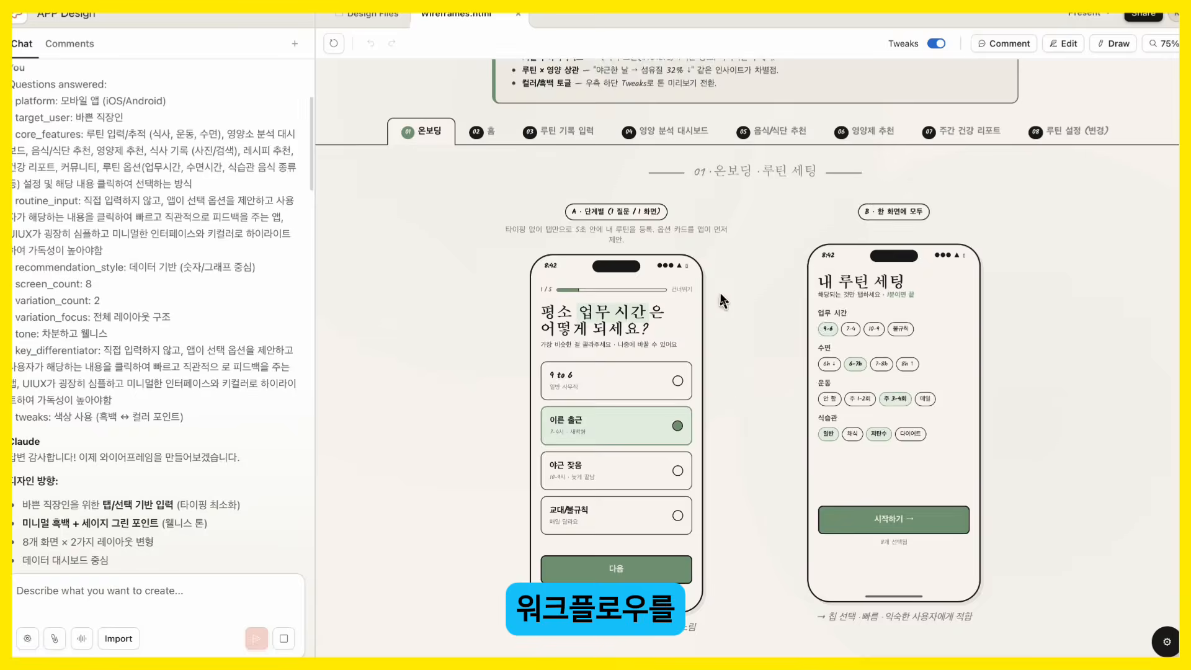
left_click(1166, 44)
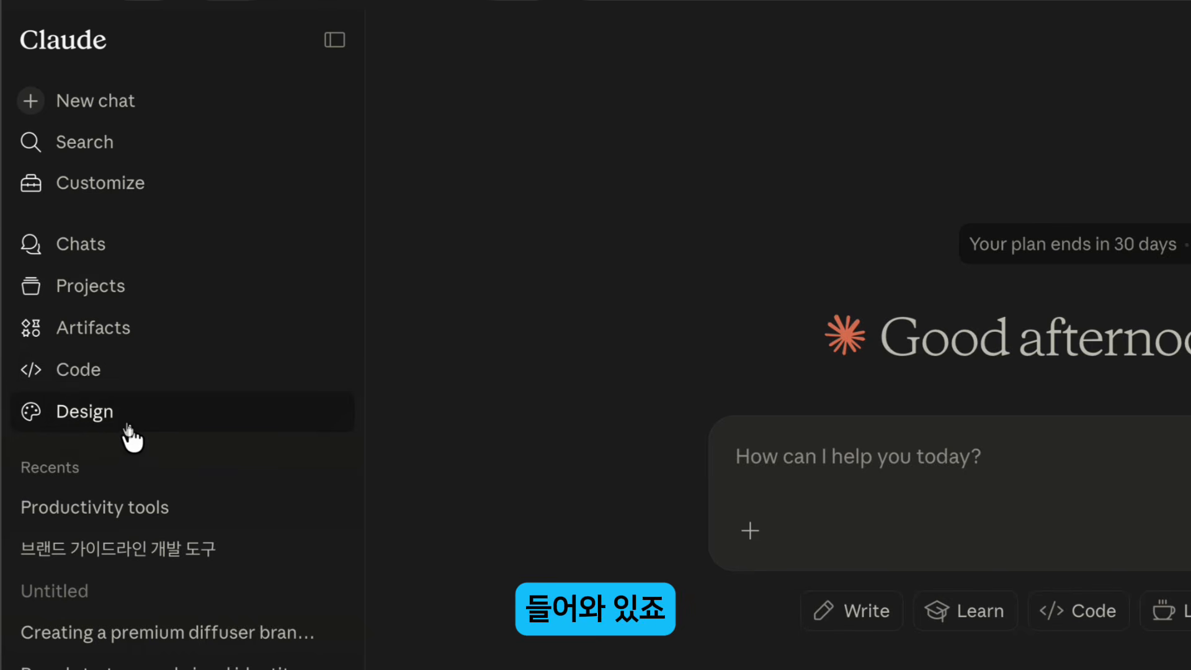
Go to Claude's Design area and create a new prototype named "APP Design" with the Wireframe option.
left_click(191, 424)
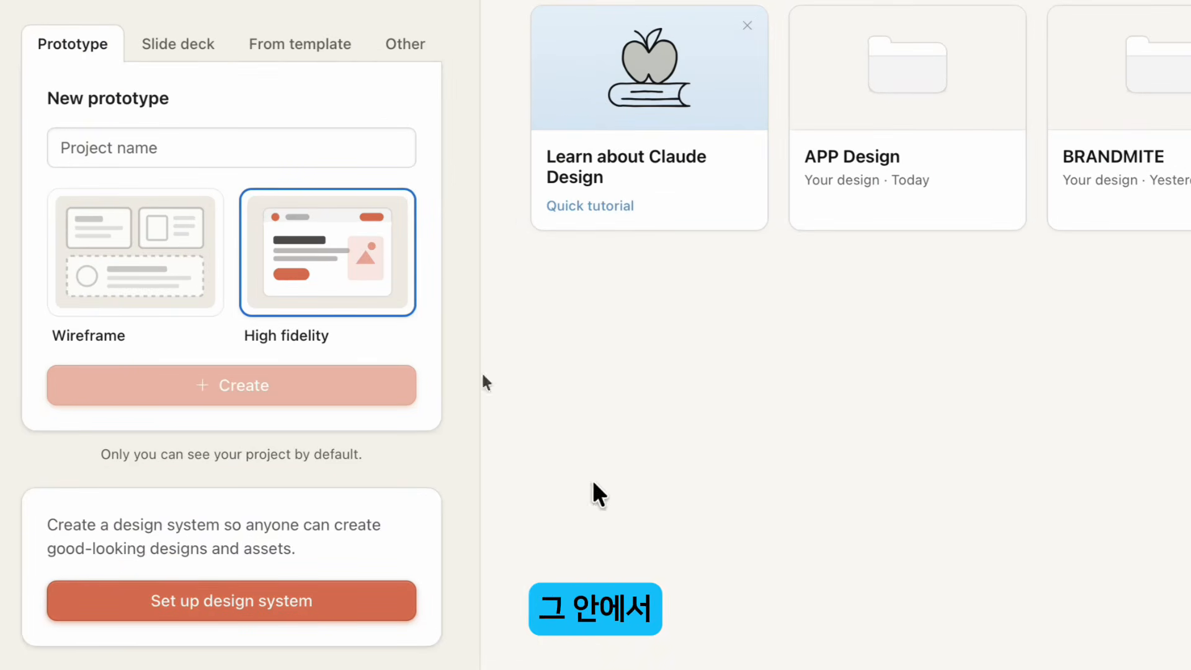
left_click(140, 271)
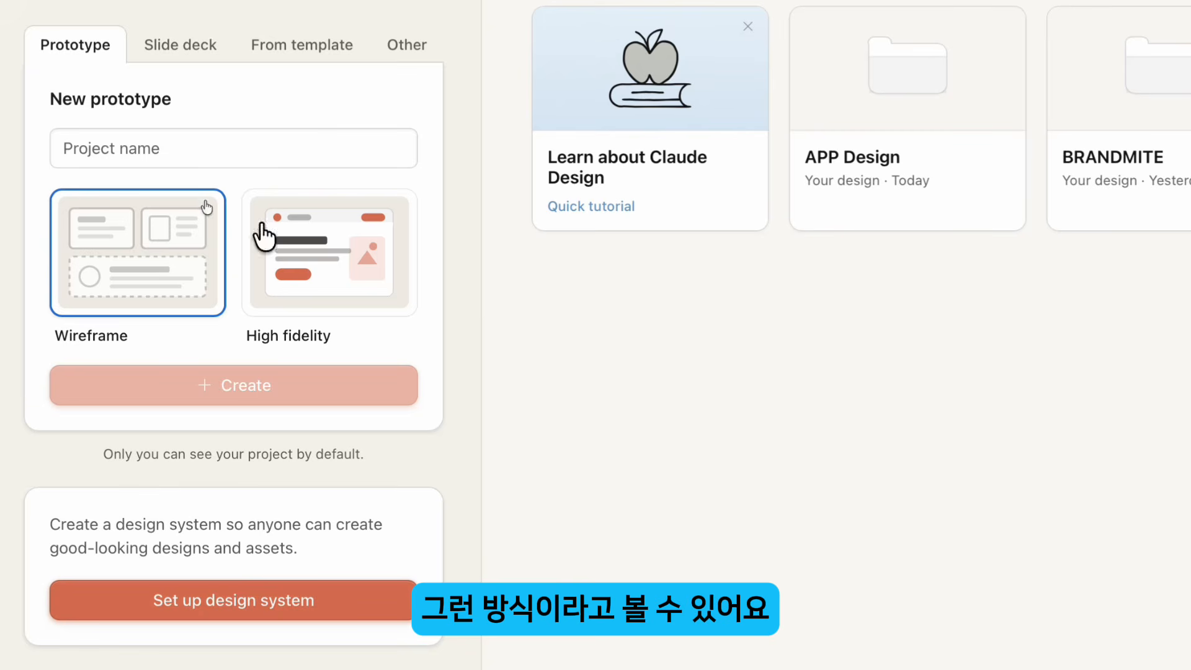
left_click(207, 147)
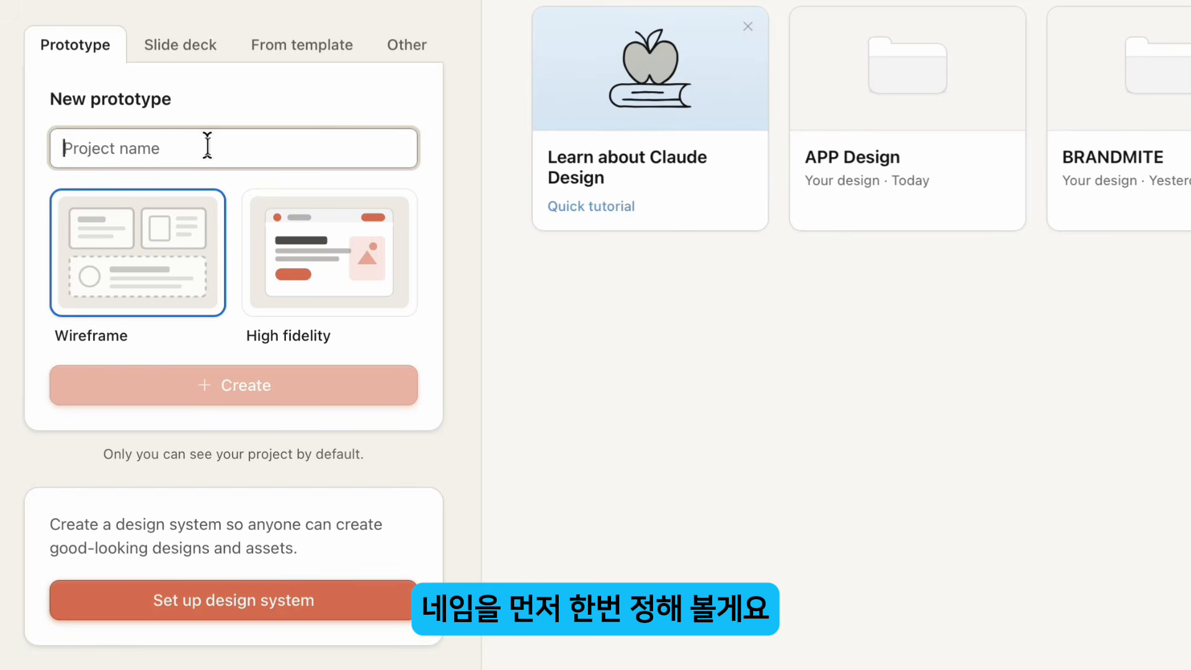
key("Caps_Lock")
type("AP")
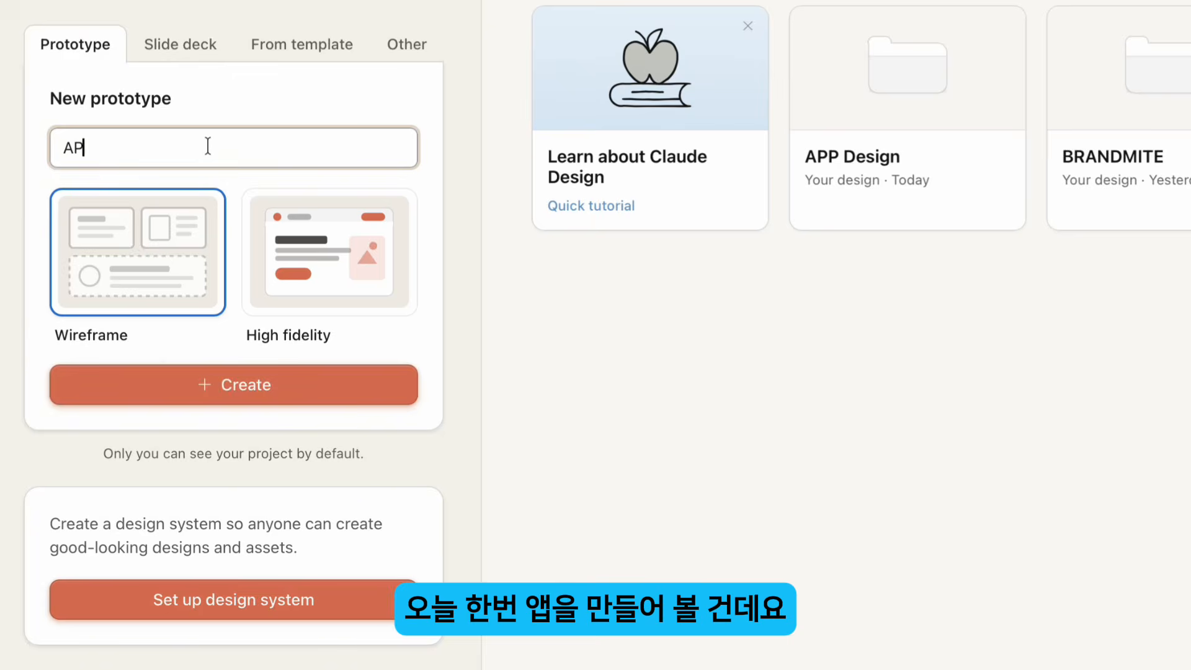
type("P Design")
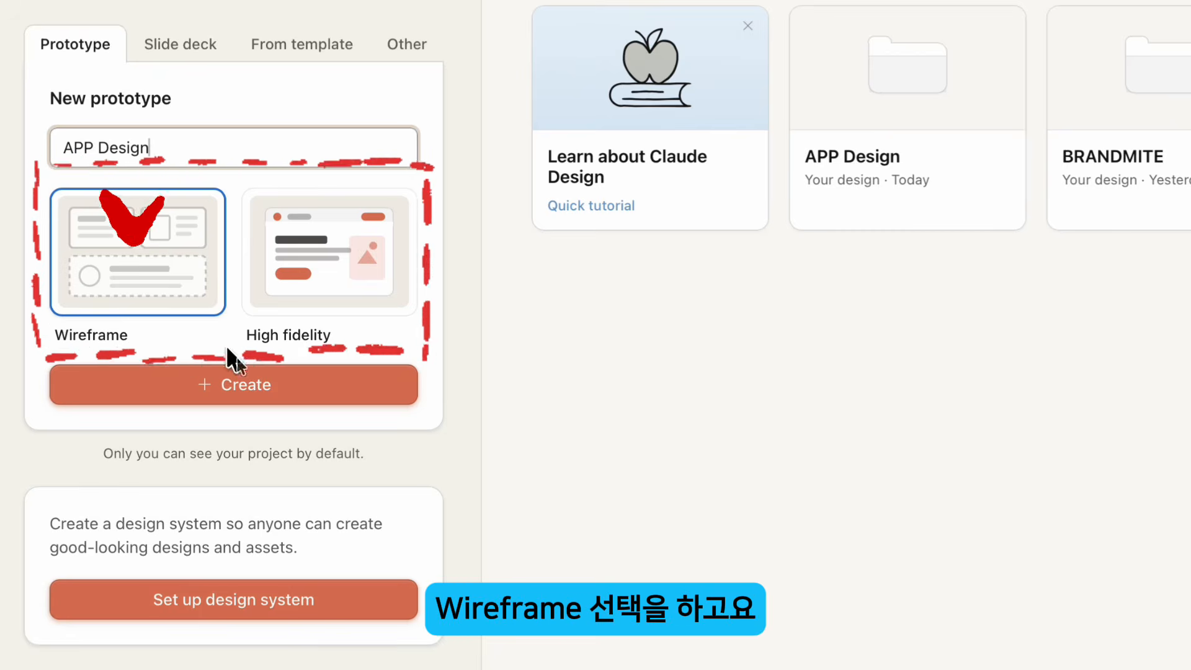
left_click(278, 382)
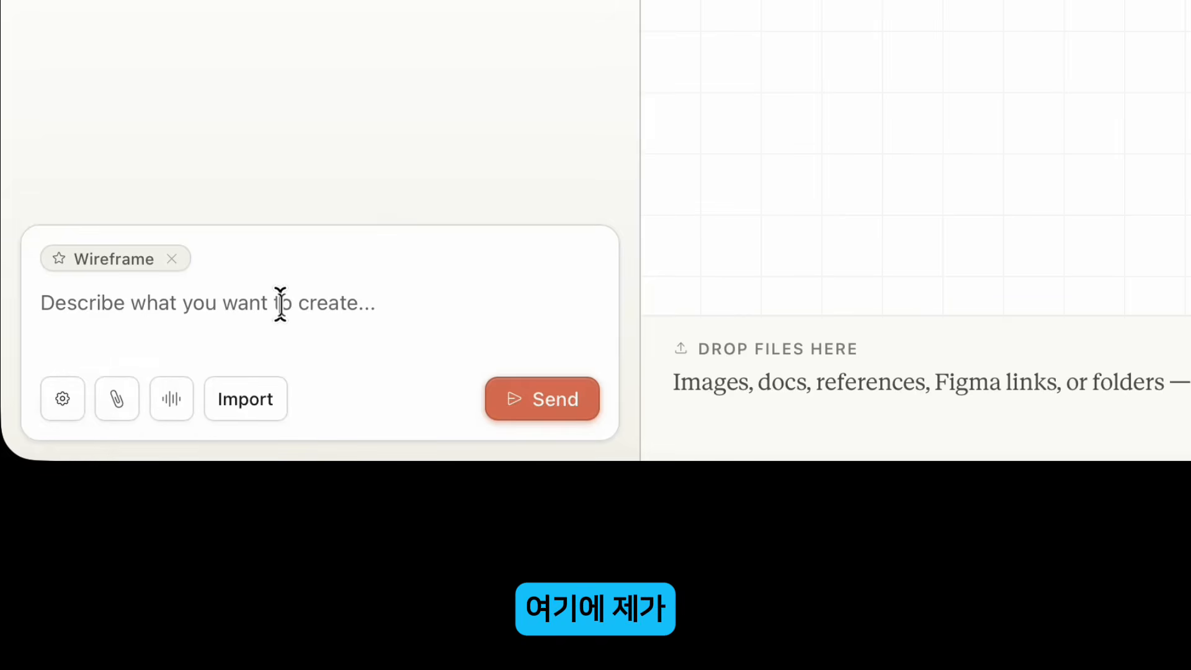
Send the prompt "개인의 일상 루틴(식습관, 운동, 업무, 수면 등)에 따라 필요한 영양소와 음식을 추천해주는 앱을 만들어줘".
left_click(122, 301)
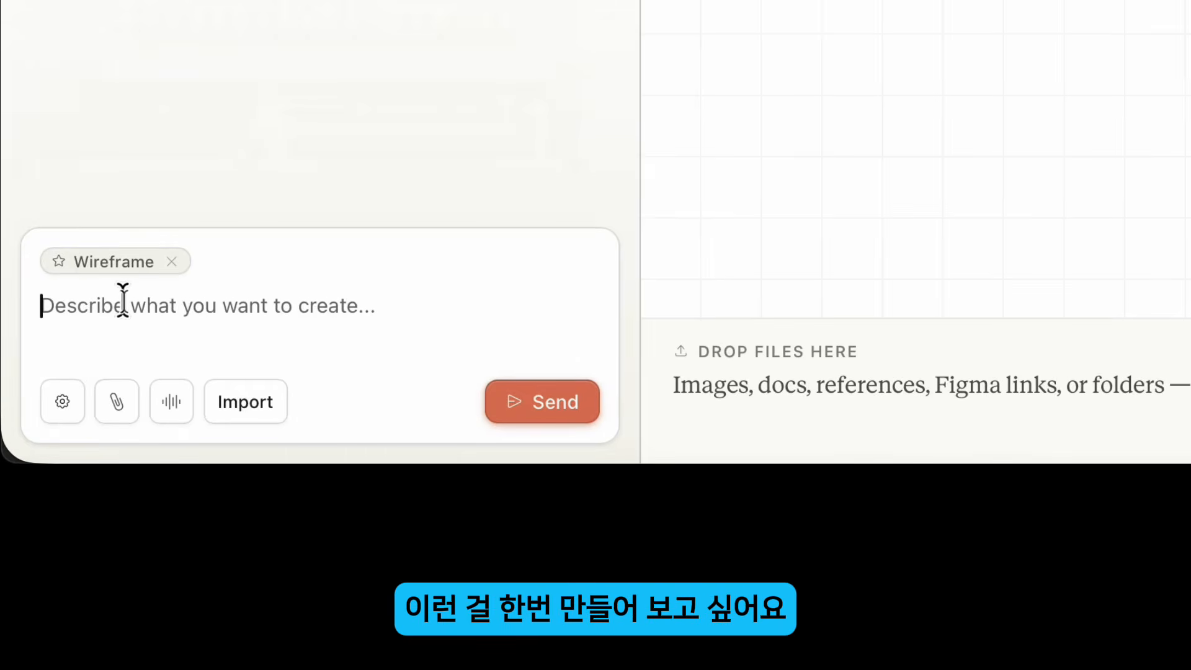
type("개인의 일상 루틴(식습관, 운동, 업무, 수면 등)에 따라 필요한 영양소와 음식을 추천해주는 앱을 만들어줘")
left_click(363, 304)
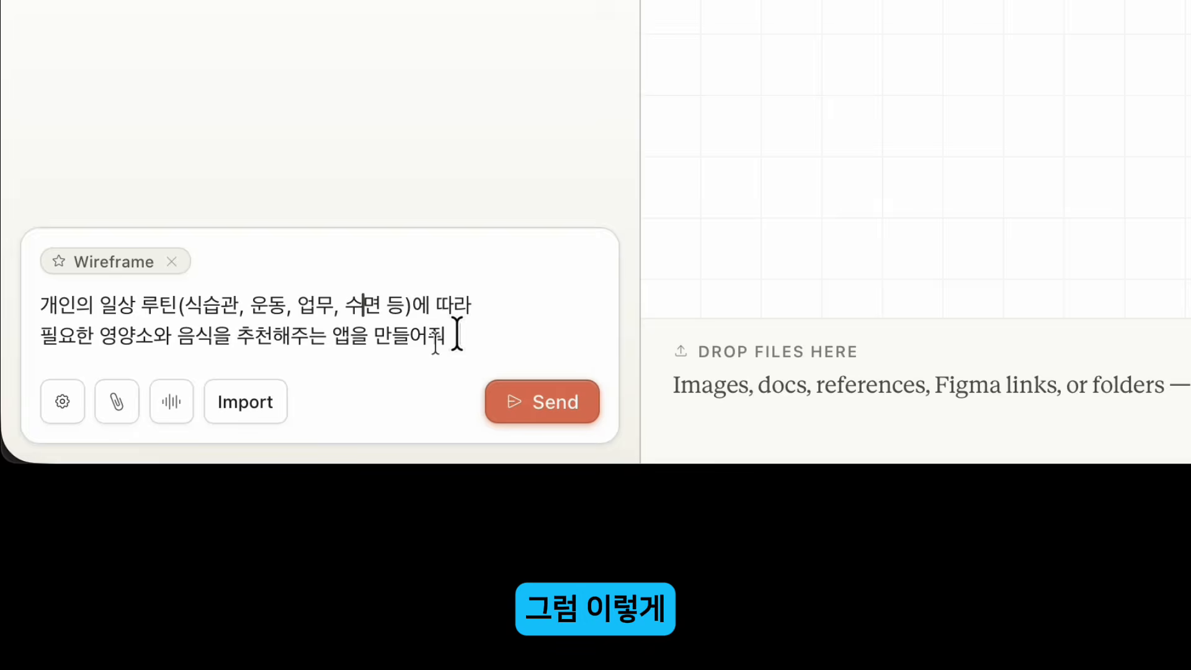
mouse_move(448, 337)
left_mouse_down()
mouse_move(37, 305)
mouse_move(468, 332)
left_mouse_up()
left_click(37, 305)
left_click(567, 404)
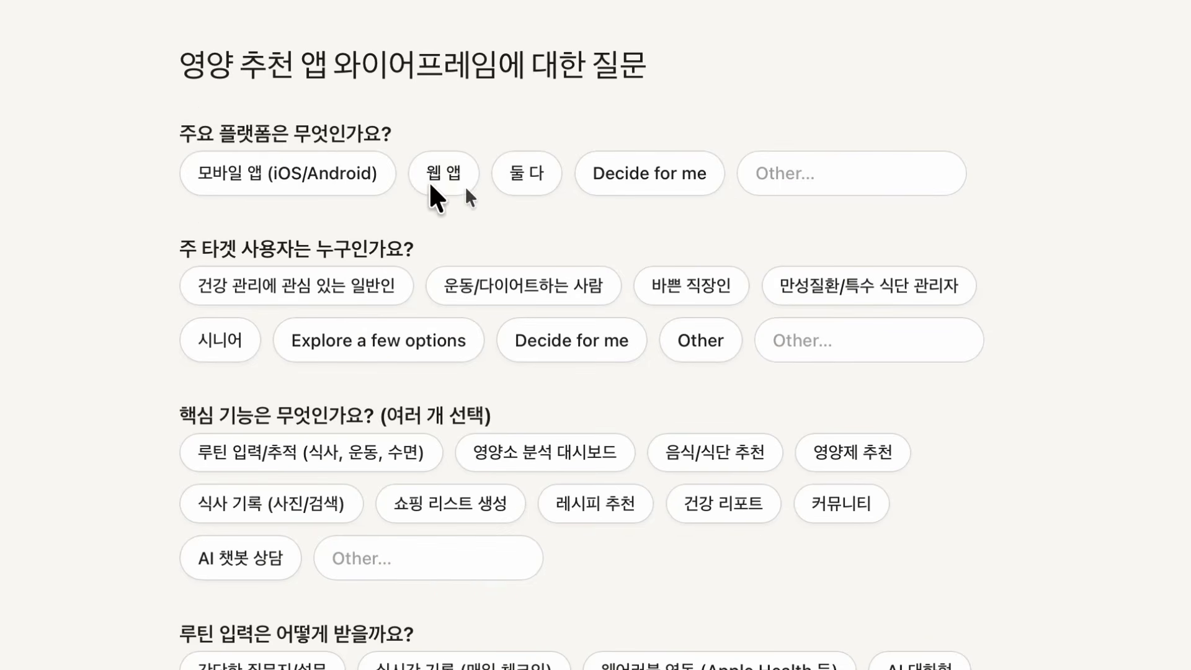
Choose 모바일 앱 (iOS/Android) as the main platform and 바쁜 직장인 as the target user.
left_click(304, 173)
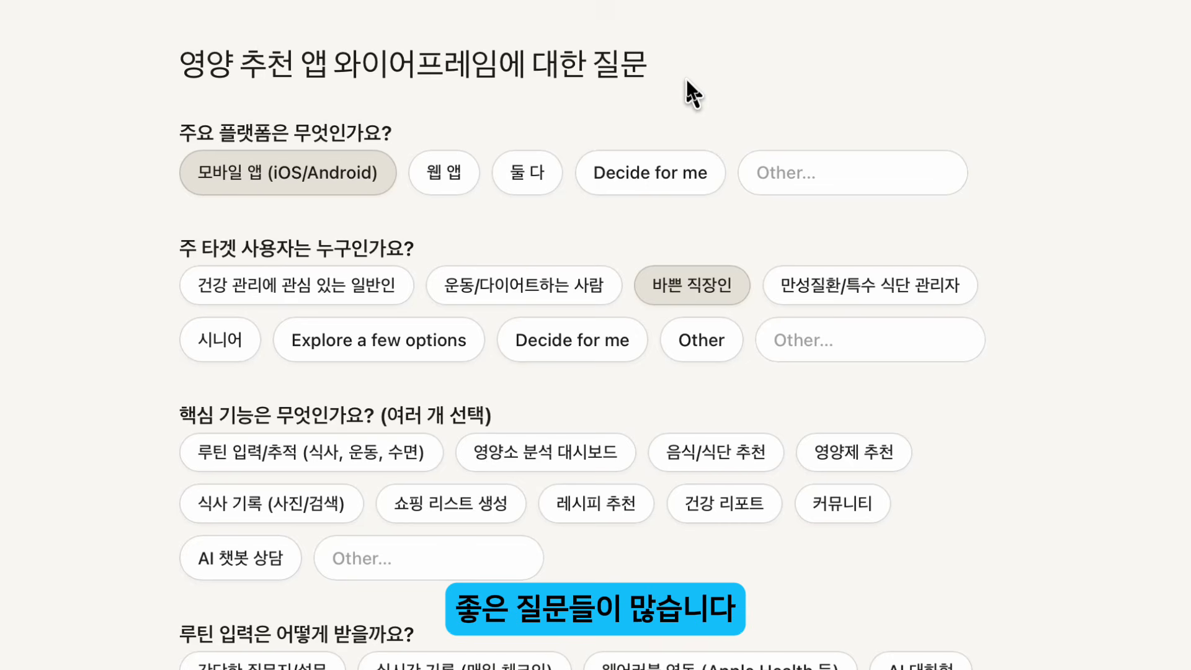
Select all the preset core features except 쇼핑 리스트 생성 and AI 챗봇 상담.
scroll(522, 177, "down", 3)
scroll(212, 292, "up", 2)
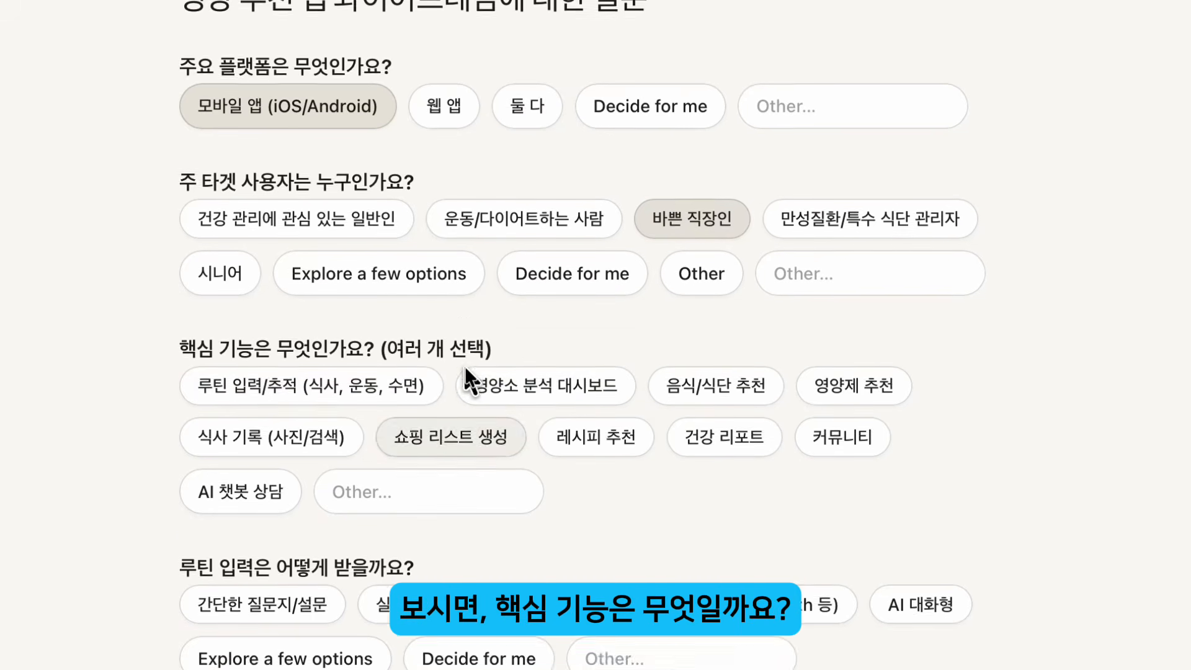
left_click(342, 424)
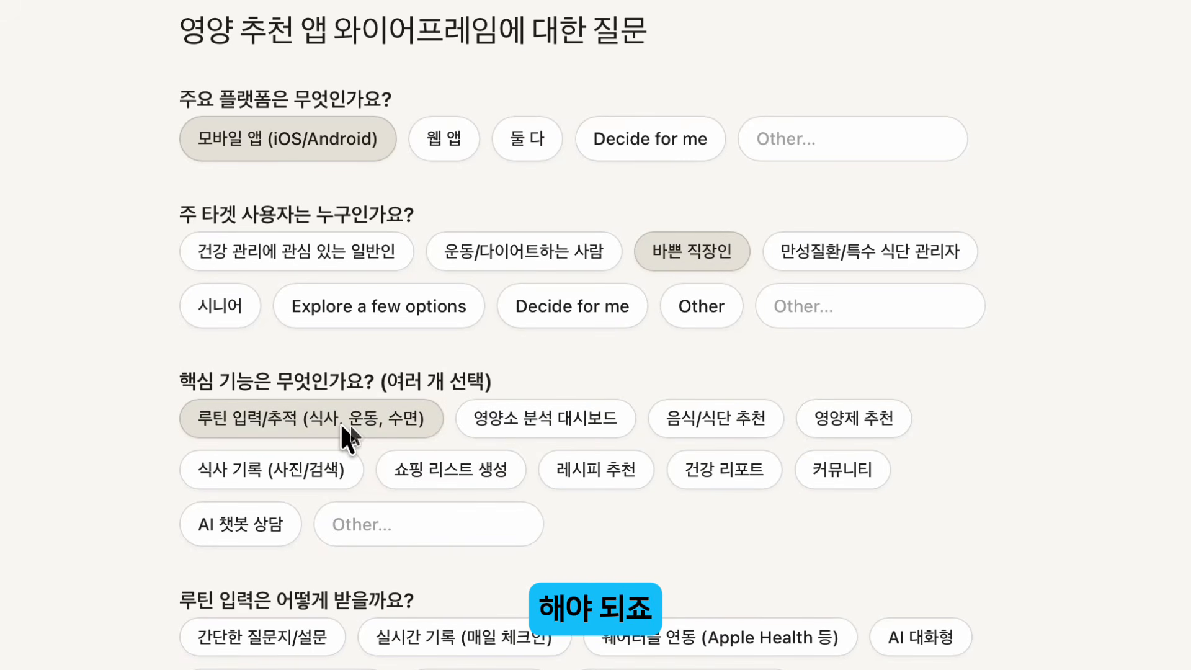
left_click(575, 419)
left_click(695, 431)
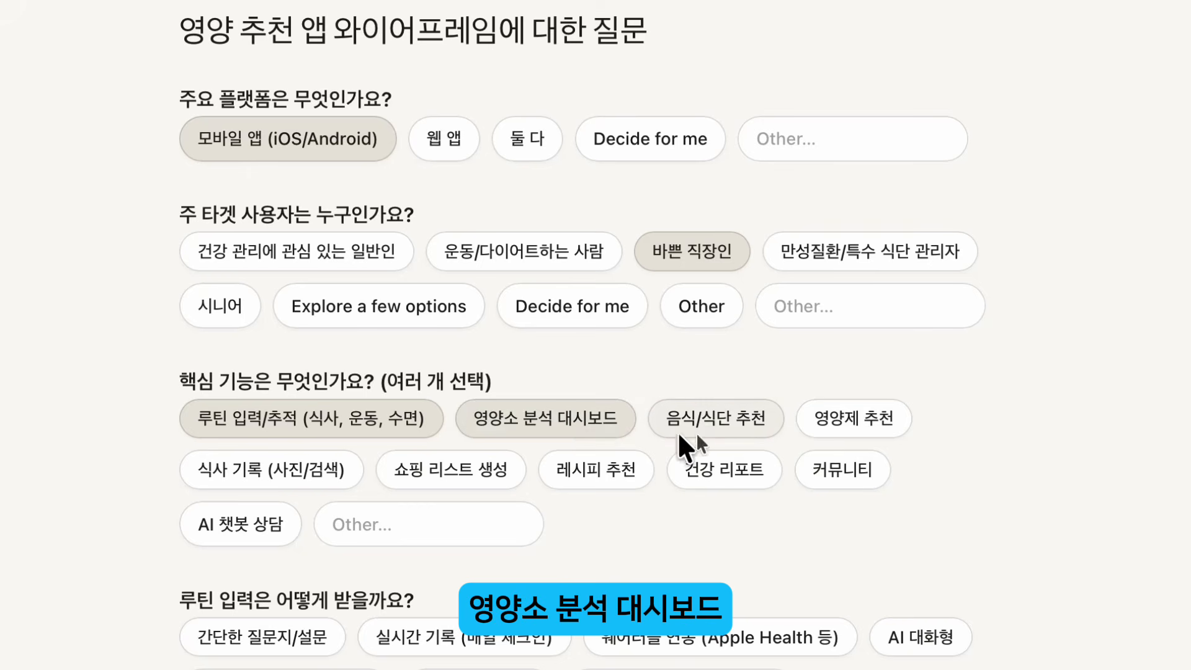
left_click(881, 419)
left_click(289, 474)
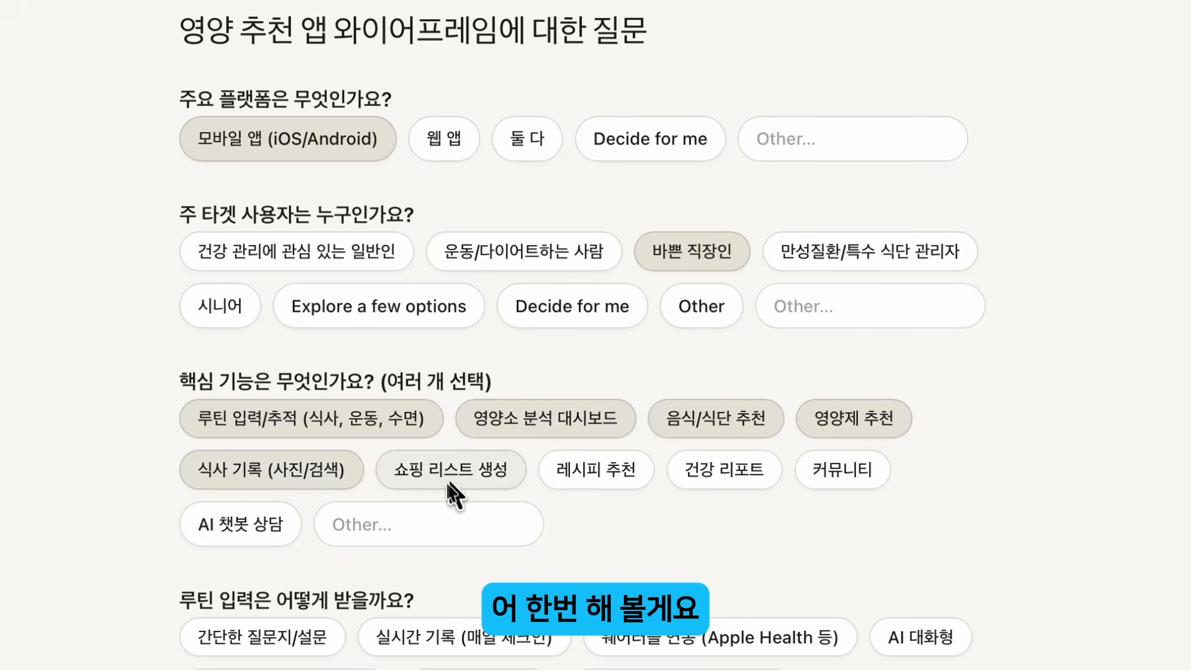
left_click(607, 471)
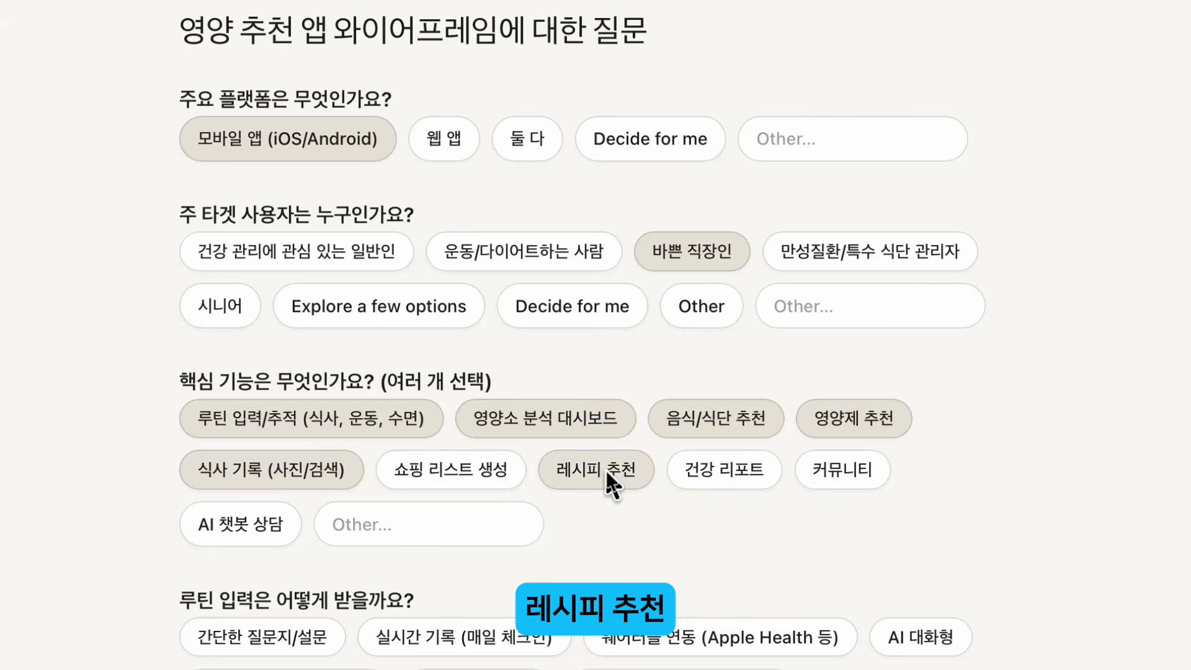
left_click(738, 471)
left_click(838, 465)
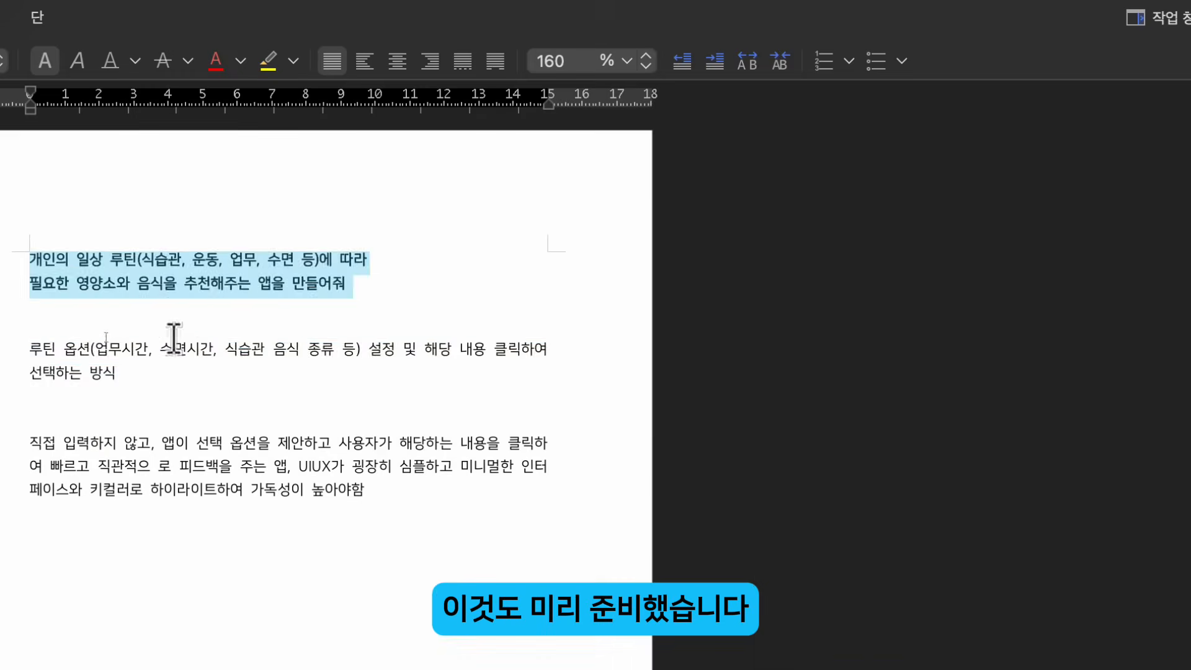
Copy "루틴 옵션(업무시간, 수면시간, 식습관 음식 종류 등) 설정 및 해당 내용 클릭하여 선택하는 방식" from the notes document into the core features' Other answer.
left_click_drag(32, 348, 117, 378)
key("super+c")
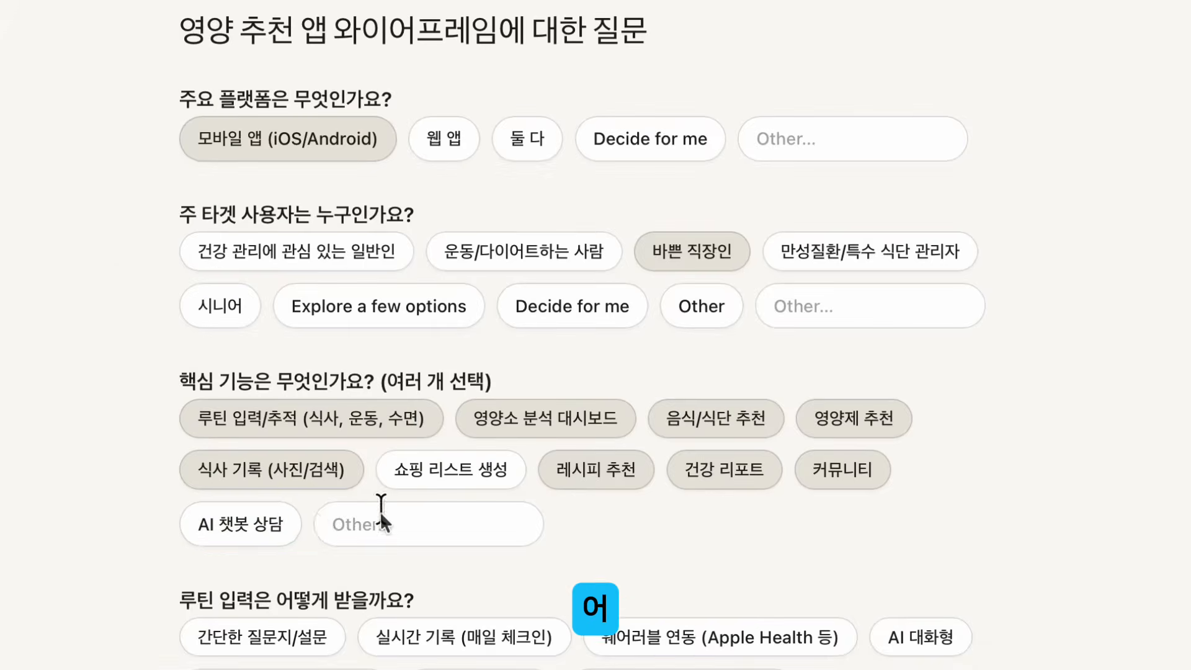
left_click(381, 518)
key("super+v")
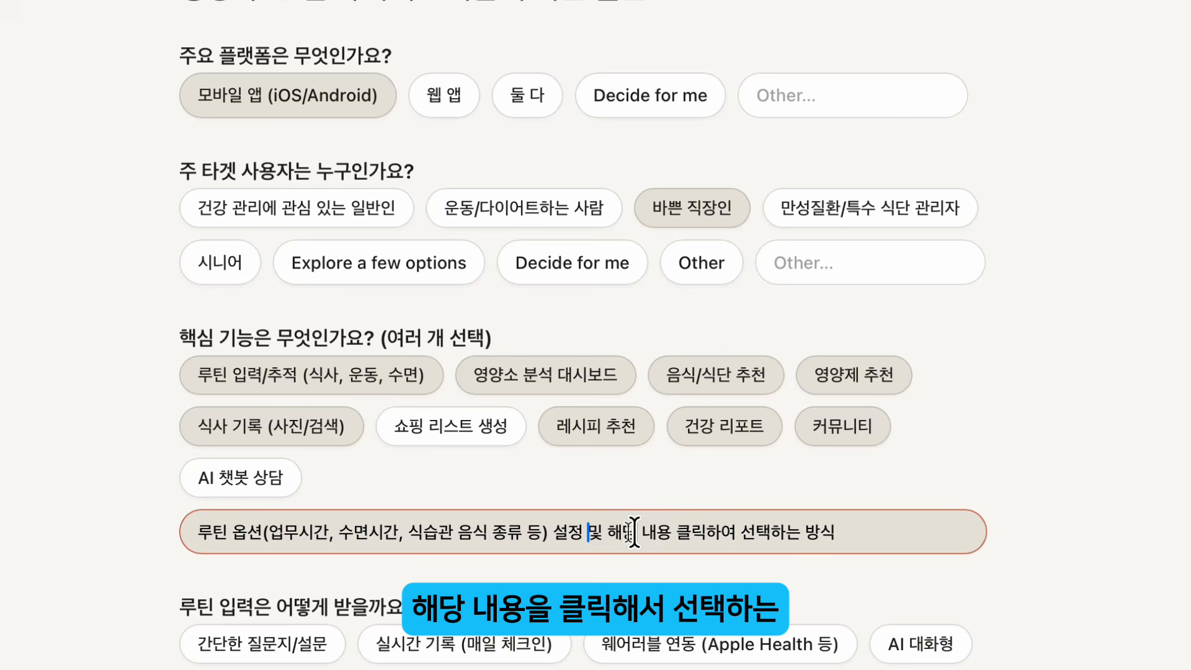
left_click_drag(627, 531, 840, 531)
left_click(828, 531)
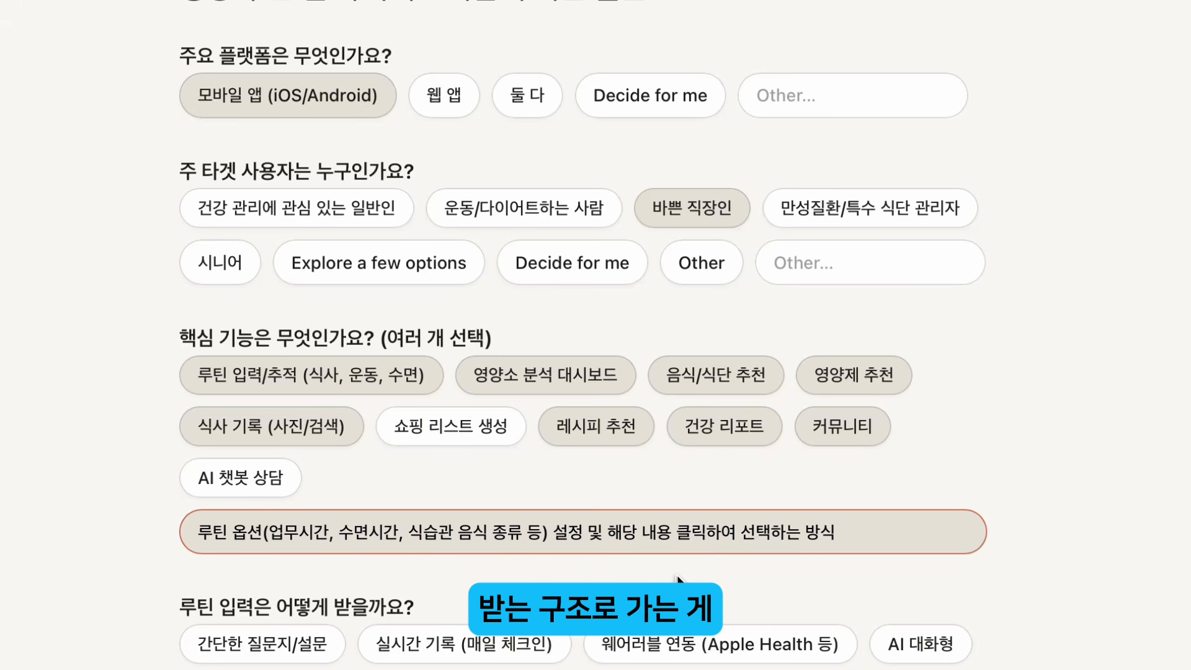
Answer the routine-input question with the prepared custom text beginning "직접 입력하지 않고, 앱이 선택 옵션을 제안하고" and ending "가독성이 높아야함".
scroll(430, 435, "down", 4)
left_click(431, 404)
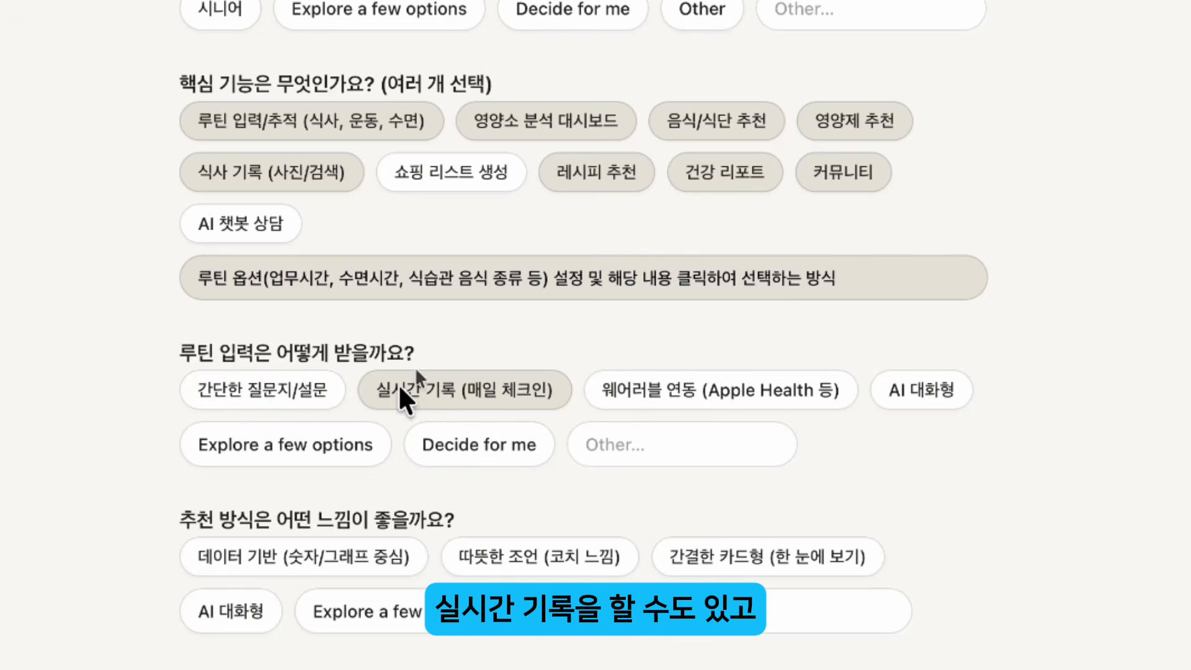
left_click(653, 392)
left_click(632, 447)
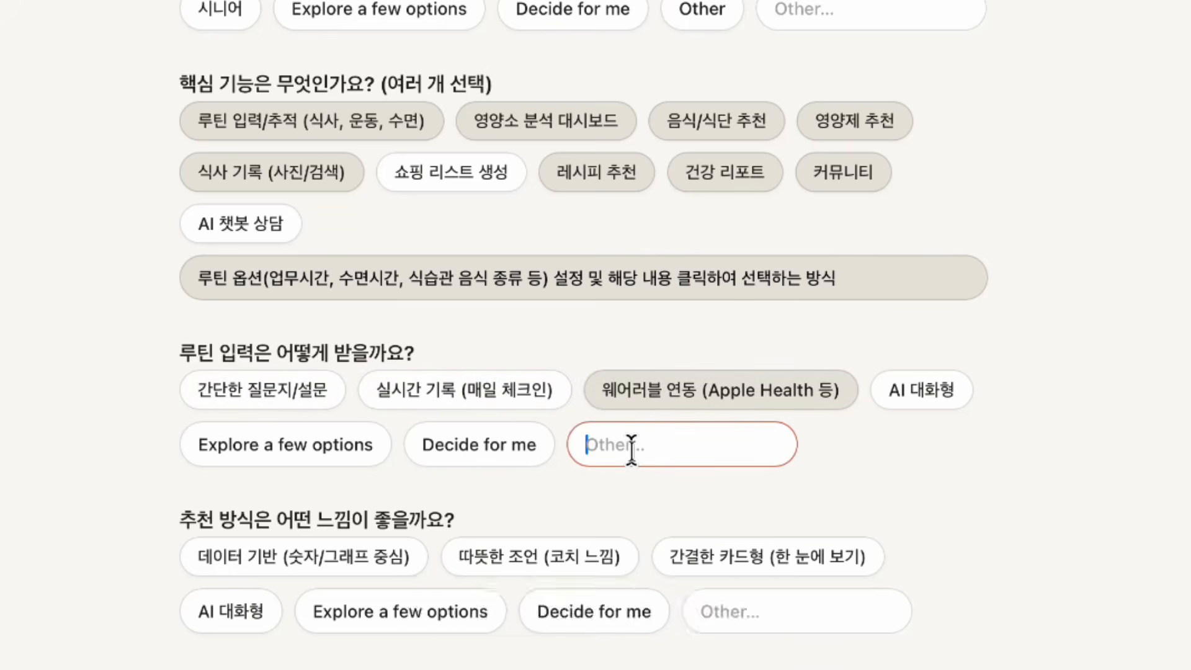
type("직접 입력하지 않고, 앱이 선택 옵션을 제안하고 사용자가 해당하는 내용을 클릭하여 빠르고 직관적으 로 피드백을 주는 앱, UIUX가 굉장히 심플하고 미니멀한 인터페이스와 키컬러로 하이라이트하여 가독성이 높아야함")
left_click(274, 495)
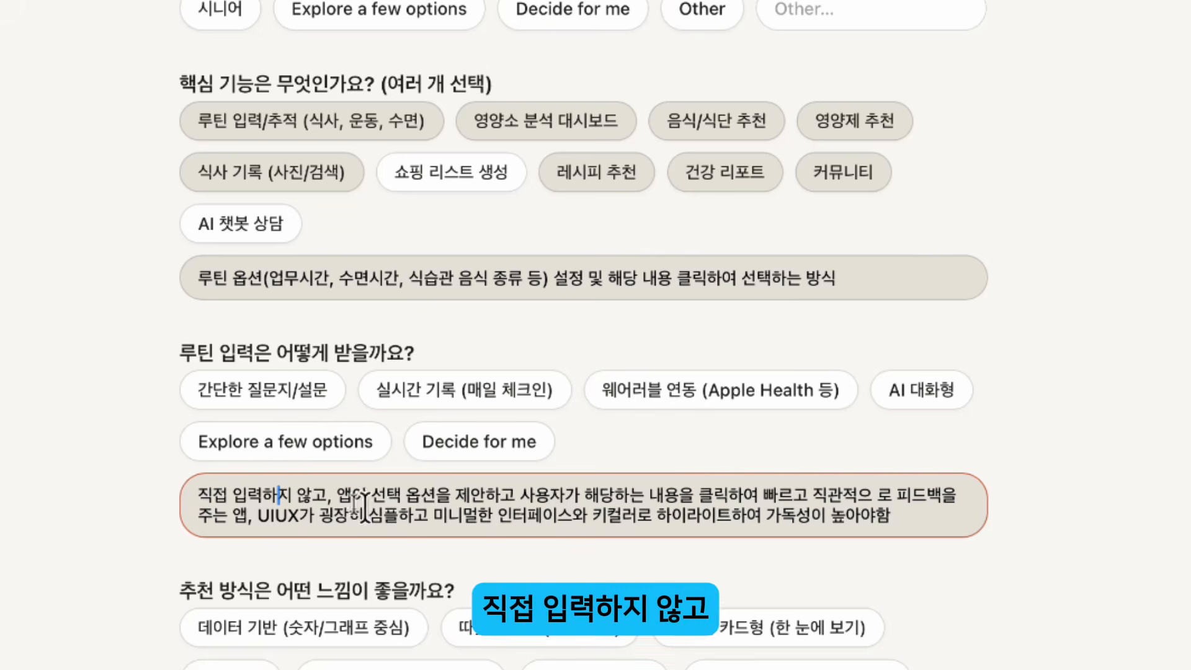
left_click_drag(352, 495, 511, 496)
left_click(512, 495)
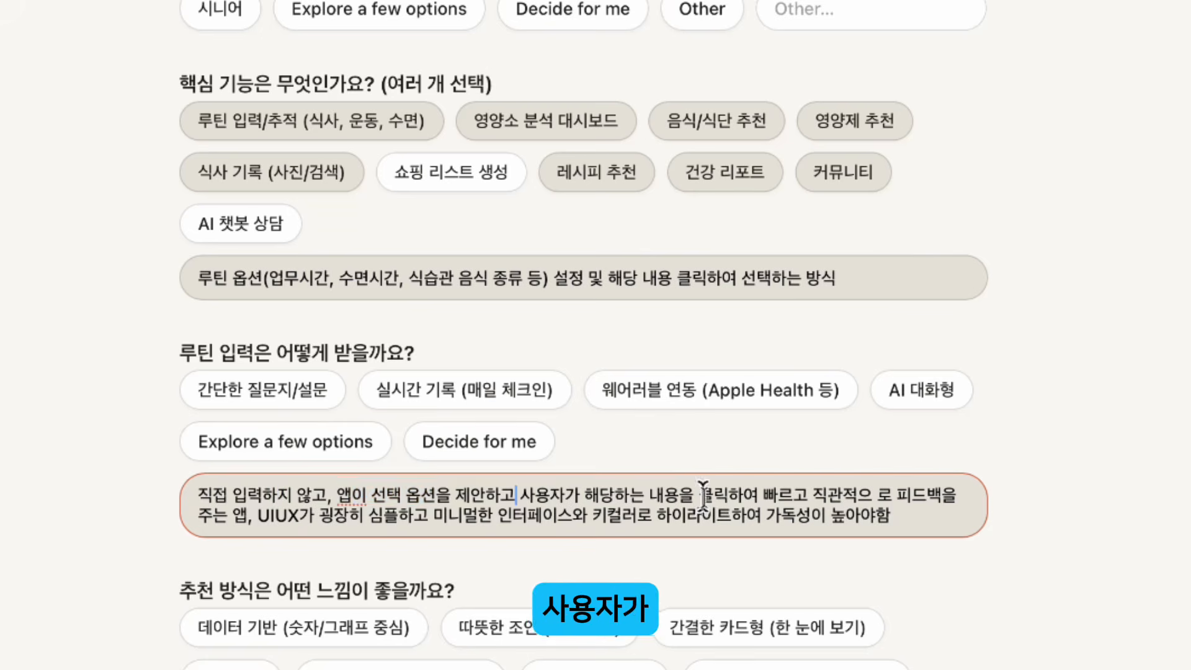
Remove the stray space in "직관적으 로" within the custom routine-input answer.
left_click_drag(750, 495, 872, 489)
left_click(873, 495)
key("BackSpace")
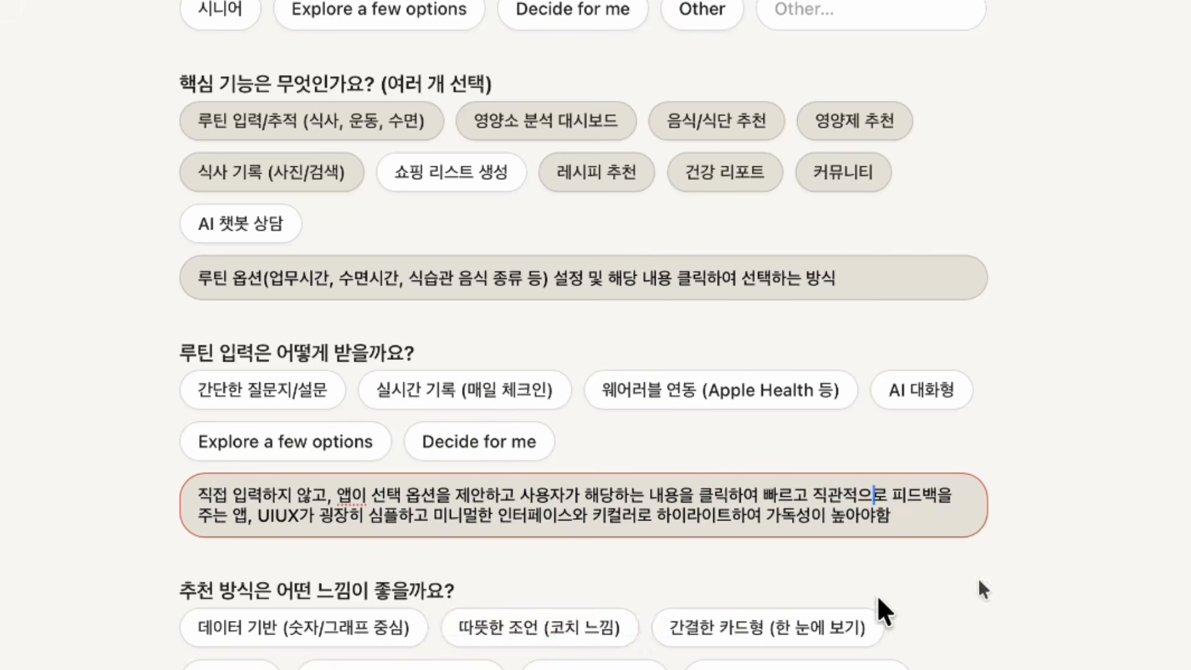
Set the recommendation style to 데이터 기반 (숫자/그래프 중심).
scroll(538, 546, "down", 5)
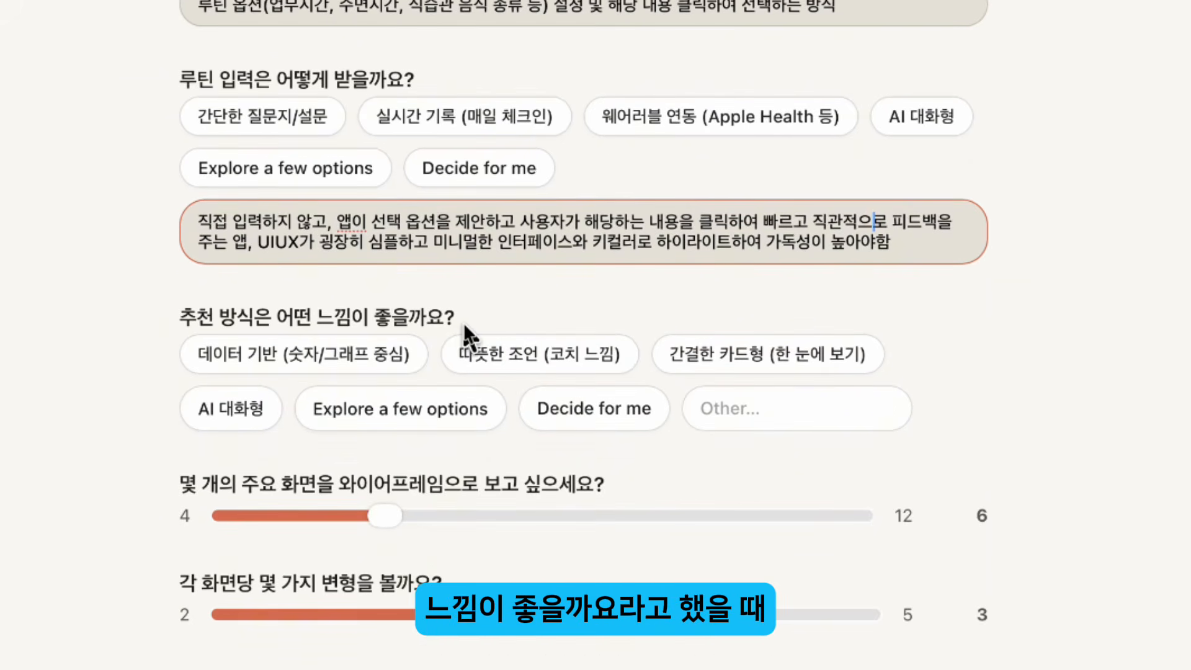
left_click(384, 354)
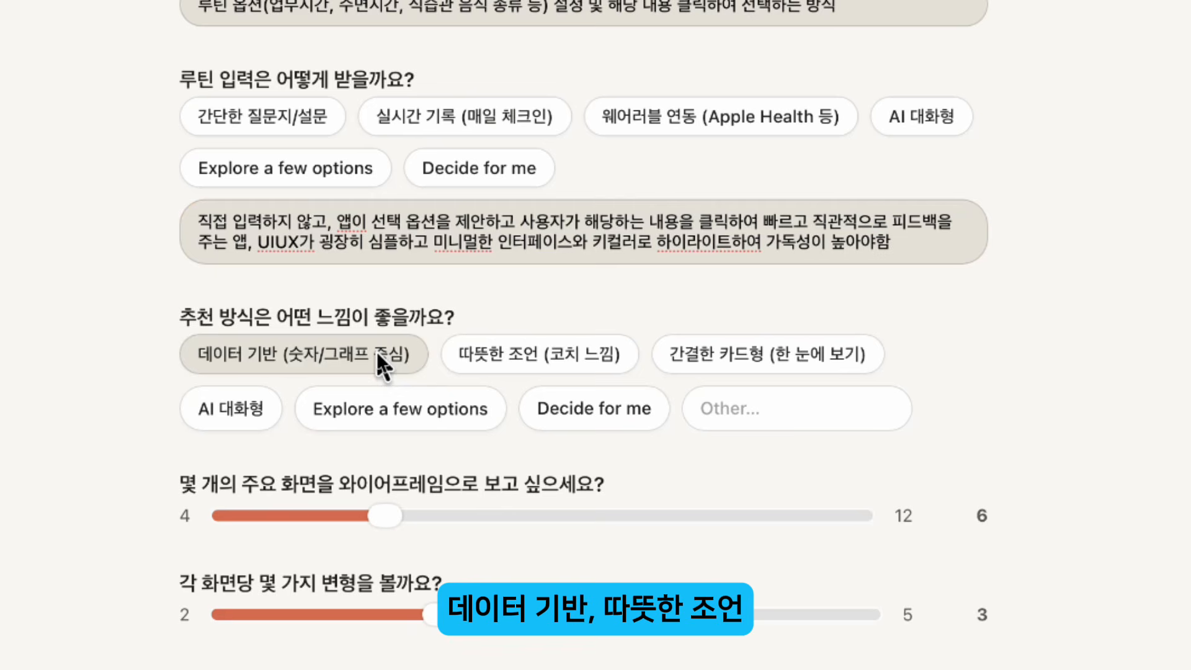
left_click(764, 359)
left_click(340, 353)
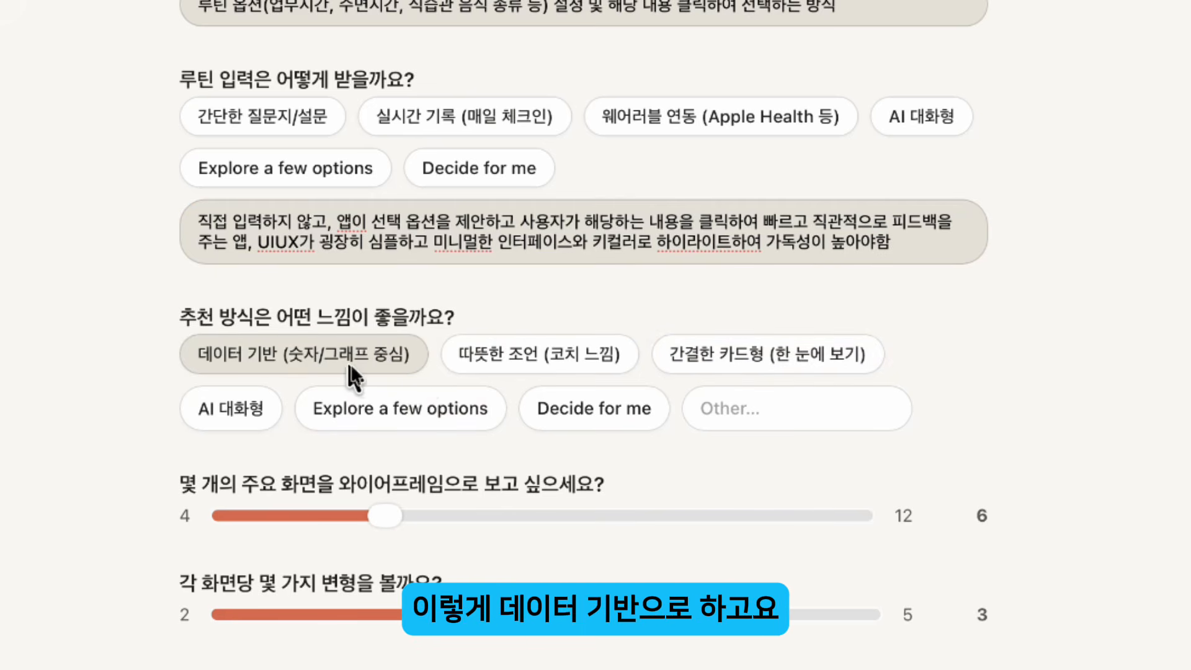
Set the number of main screens to wireframe to 8.
scroll(363, 377, "down", 3)
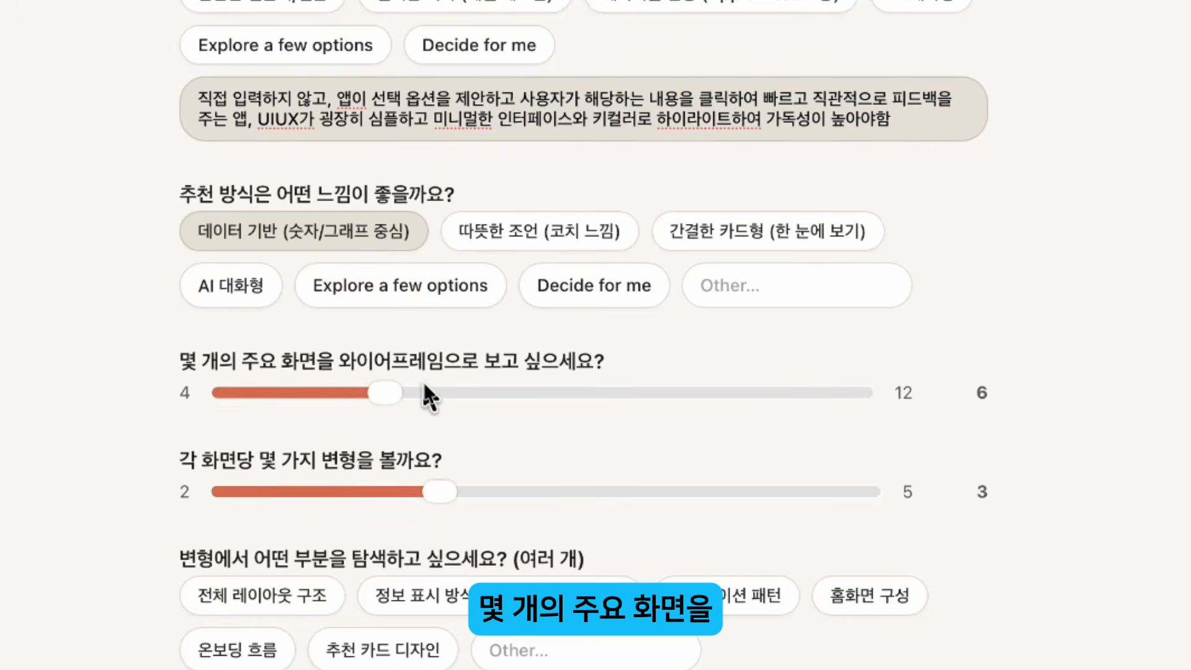
left_click(458, 393)
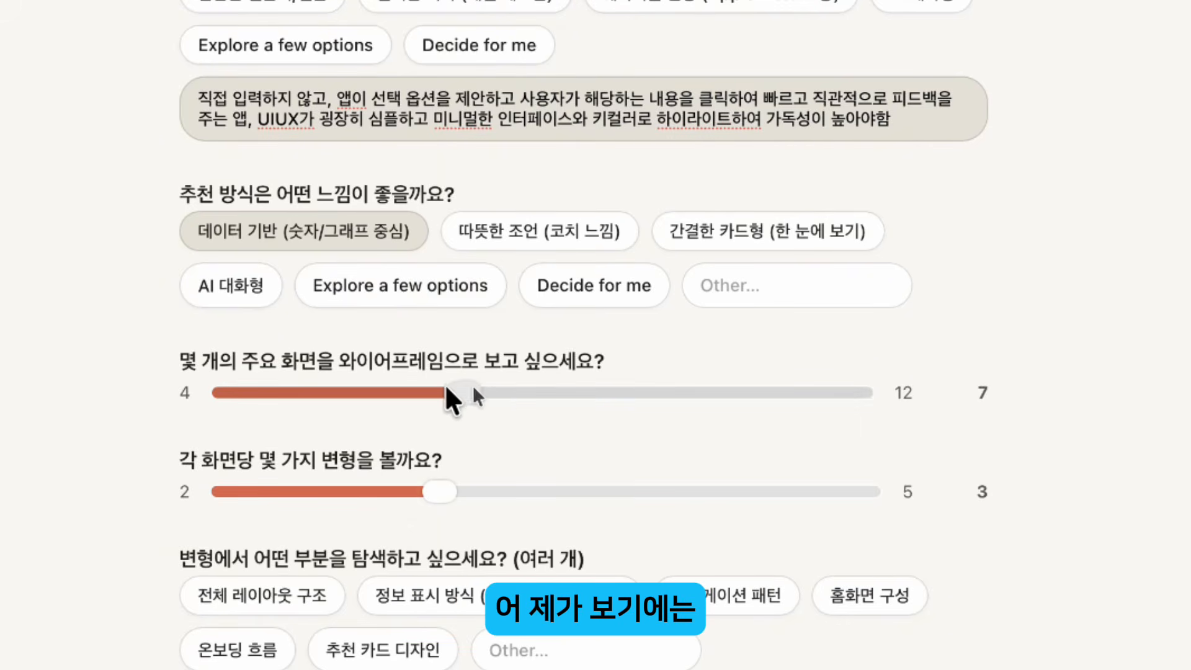
mouse_move(545, 388)
left_mouse_down()
mouse_move(624, 392)
mouse_move(557, 390)
left_mouse_up()
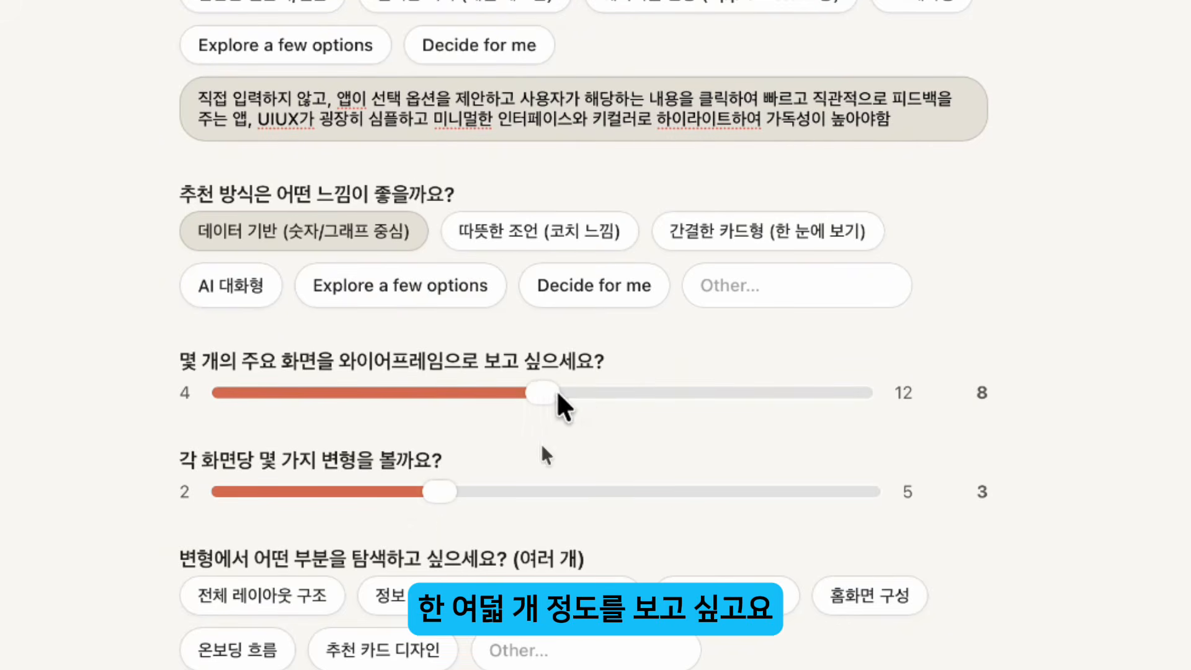
Set the variations per screen to 2 and choose 전체 레이아웃 구조 as the aspect the variations explore.
left_click_drag(202, 460, 372, 465)
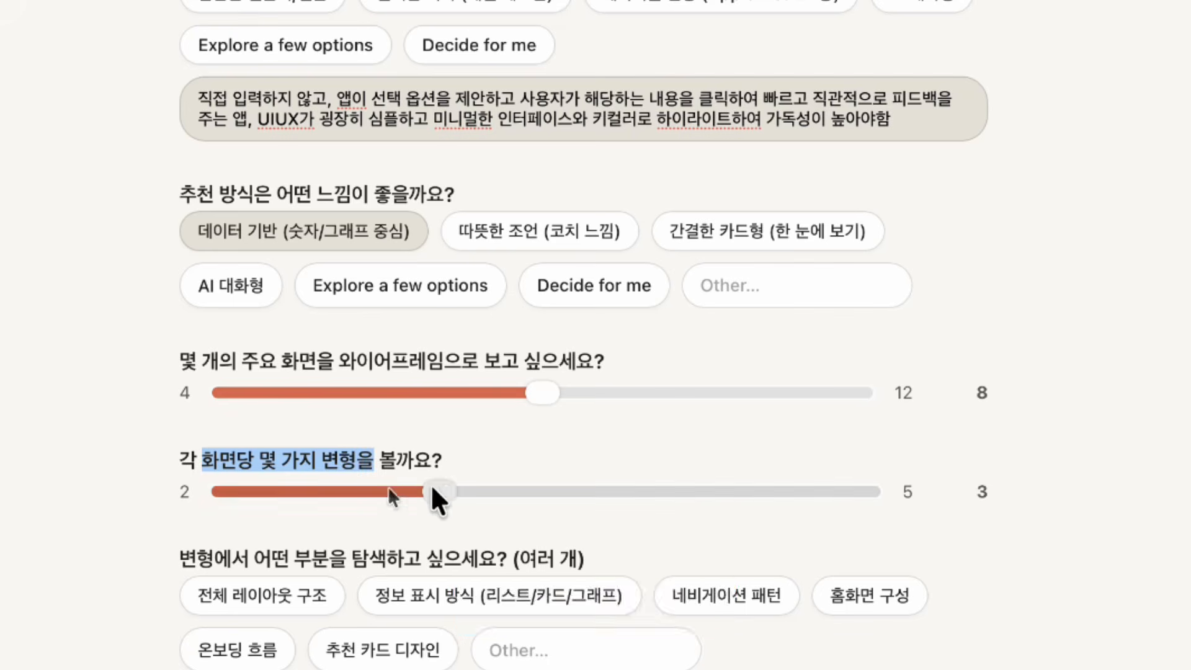
left_click(313, 491)
scroll(486, 526, "down", 5)
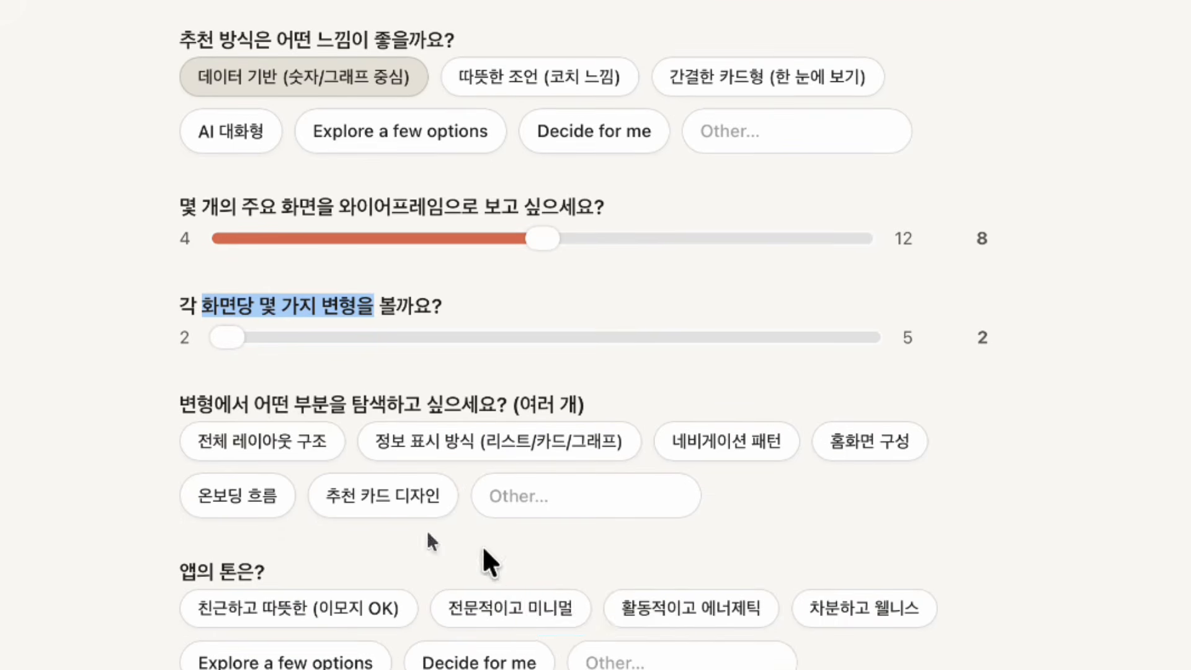
left_click(291, 440)
Set the app's tone to 차분하고 웰니스.
scroll(488, 534, "down", 1)
scroll(486, 545, "down", 3)
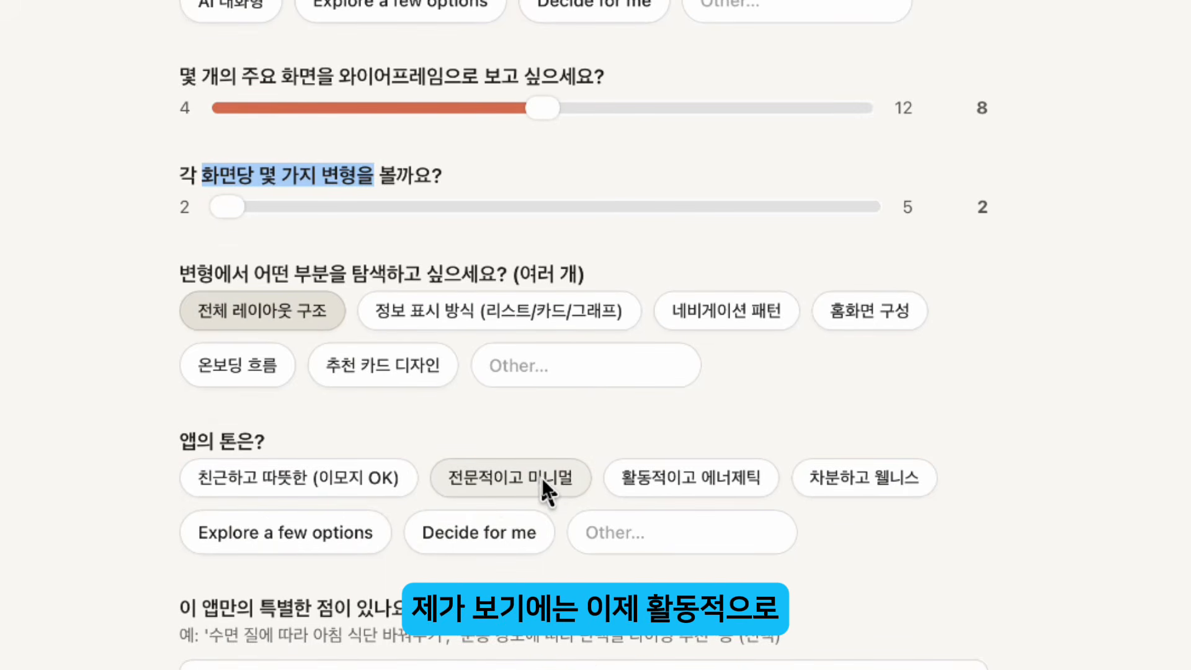
left_click(664, 478)
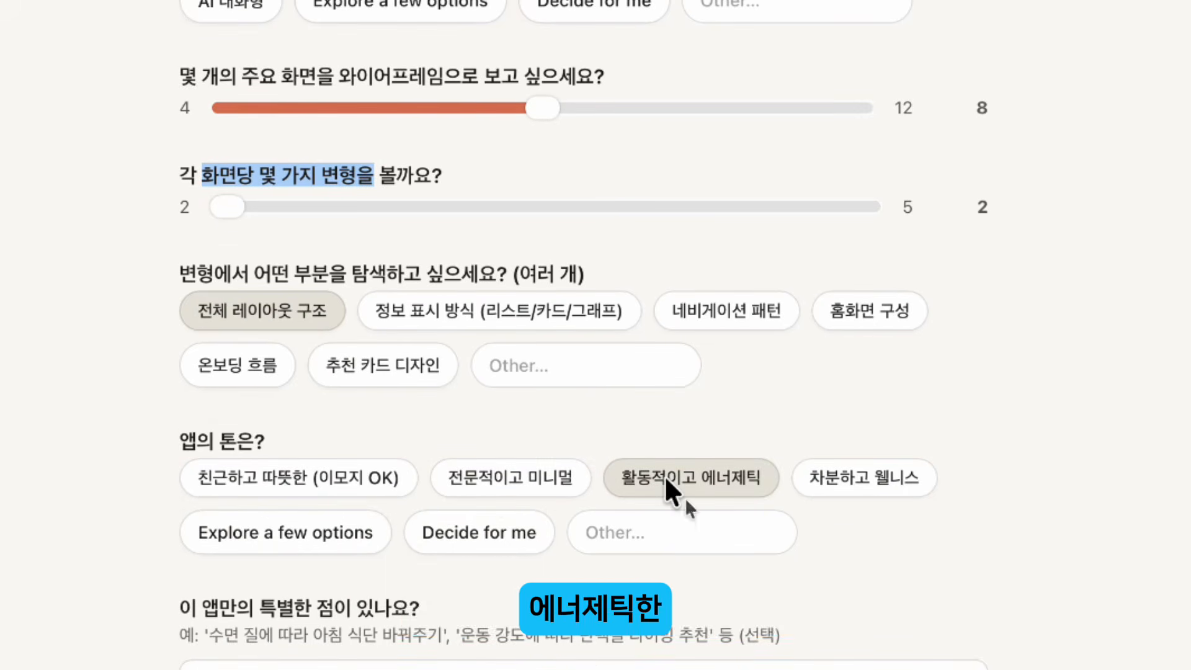
left_click(867, 477)
Answer the app's special-feature question with the prepared text beginning "직접 입력하지 않고, 앱이 선택 옵션을 제안하고" and ending "가독성이 높아야함".
scroll(520, 546, "down", 4)
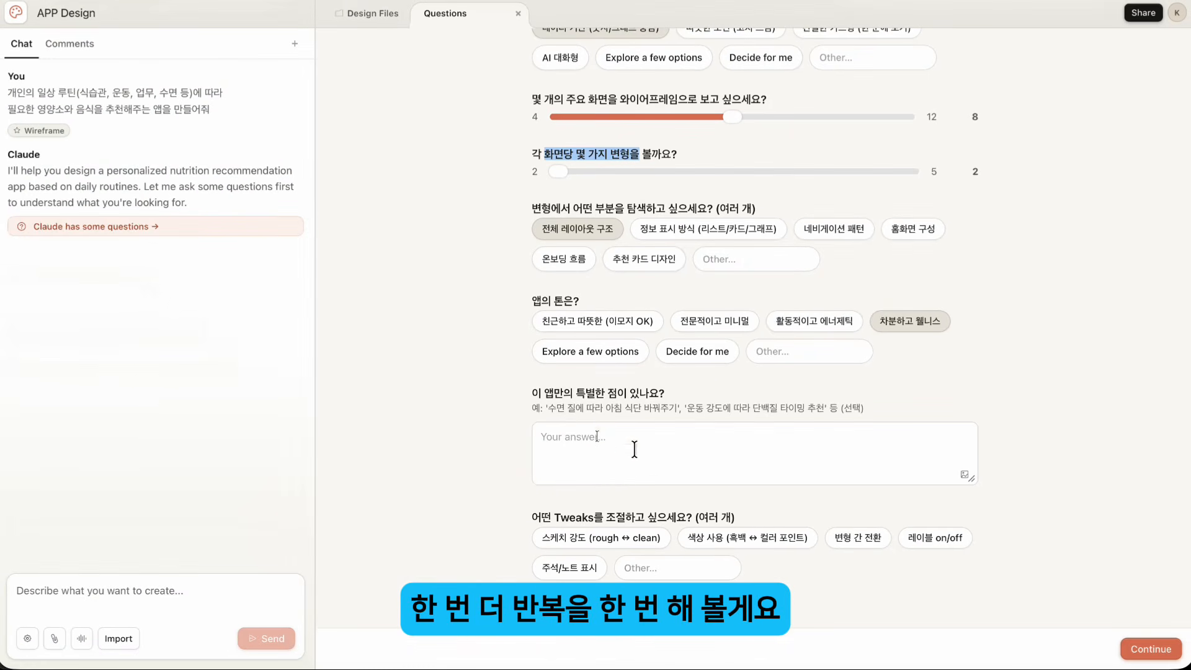
left_click(634, 450)
type("직접 입력하지 않고, 앱이 선택 옵션을 제안하고 사용자가 해당하는 내용을 클릭하여 빠르고 직관적으로 피드백을 주는 앱, UIUX가 굉장히 심플하고 미니멀한 인터페이스와 키컬러로 하이라이트하여 가독성이 높아야함")
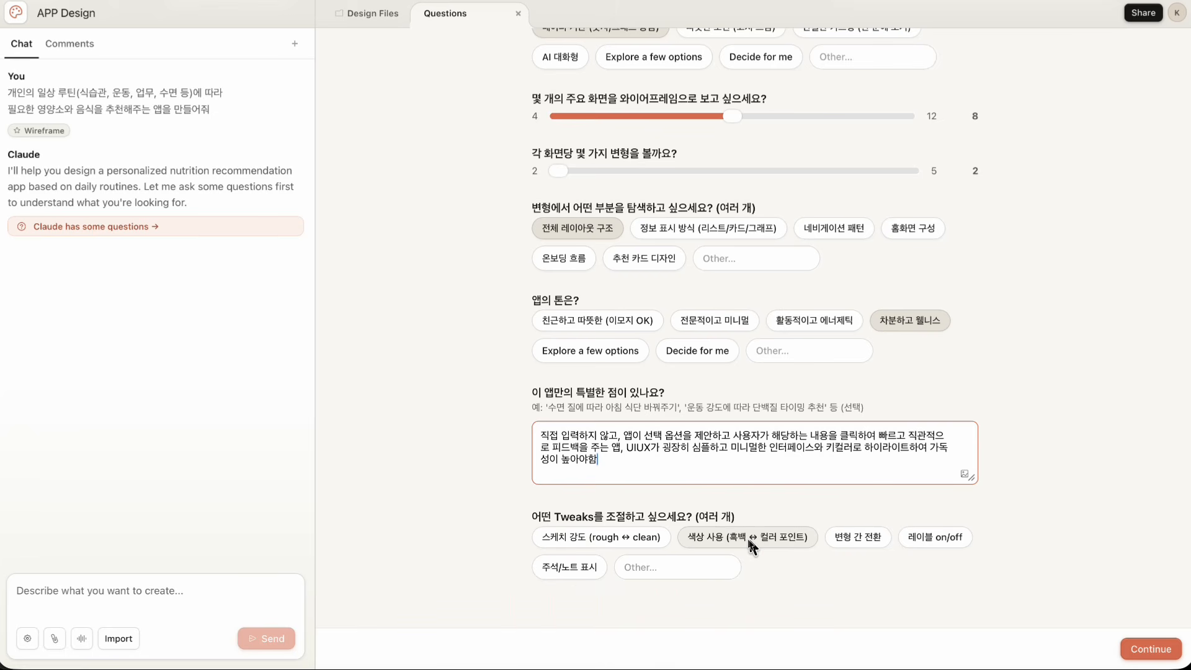
Choose 색상 사용 (흑백 ↔ 컬러 포인트) as the tweak, review the answers and submit the questionnaire.
left_click(717, 534)
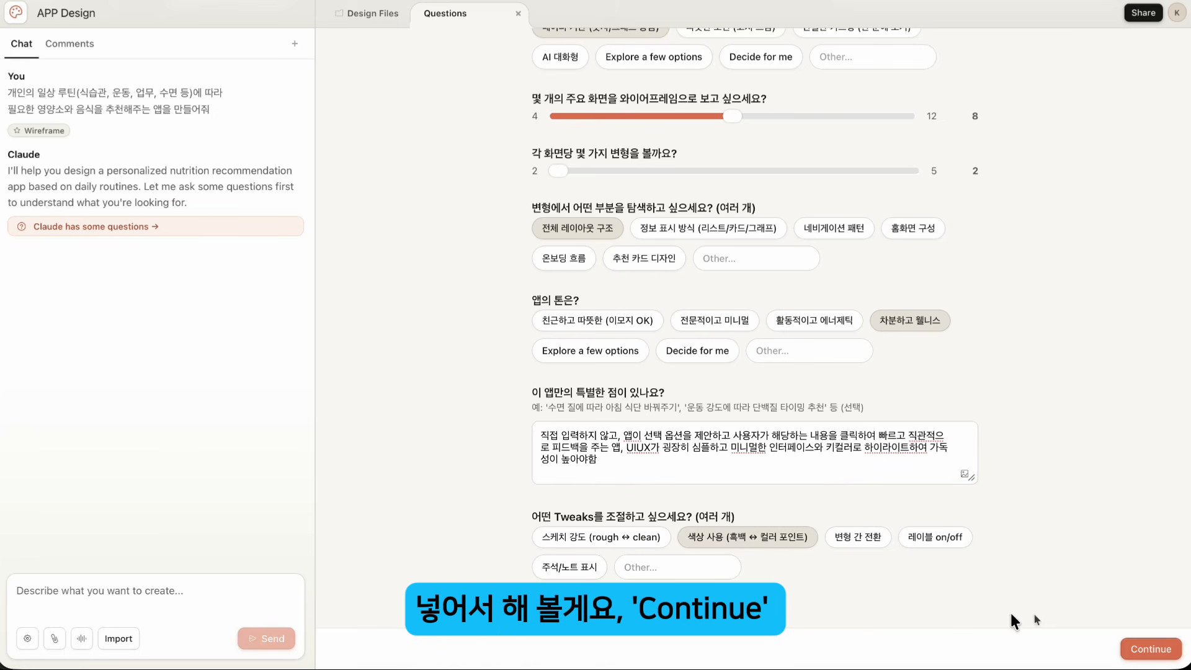
left_click(1149, 649)
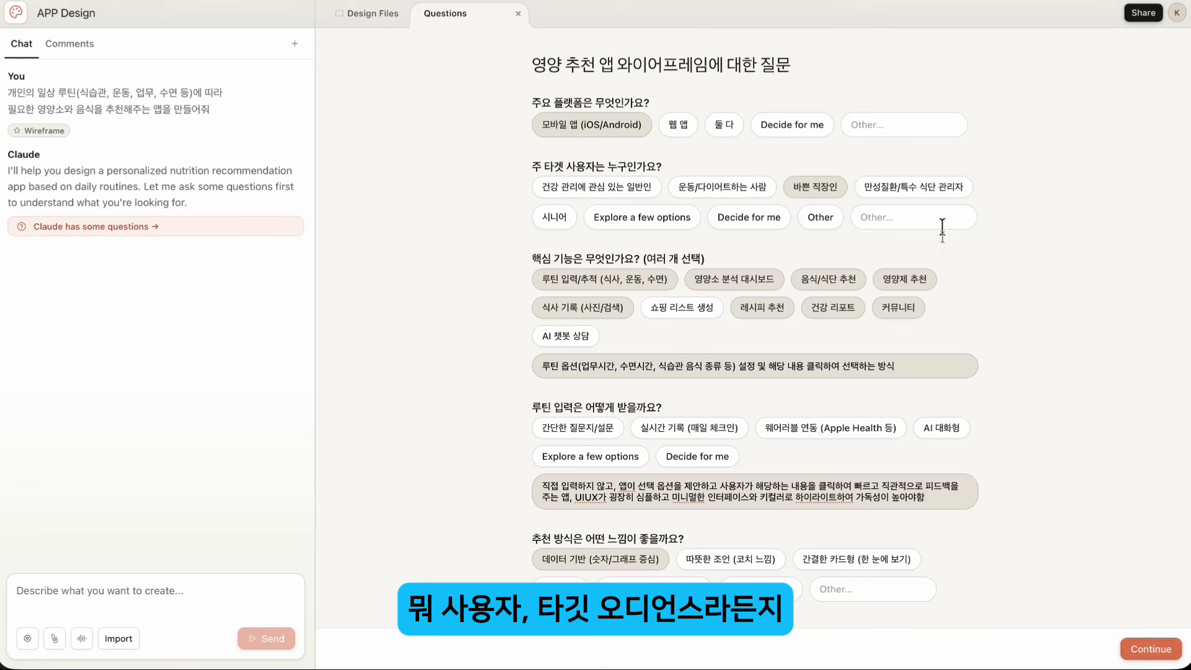
scroll(694, 308, "down", 1)
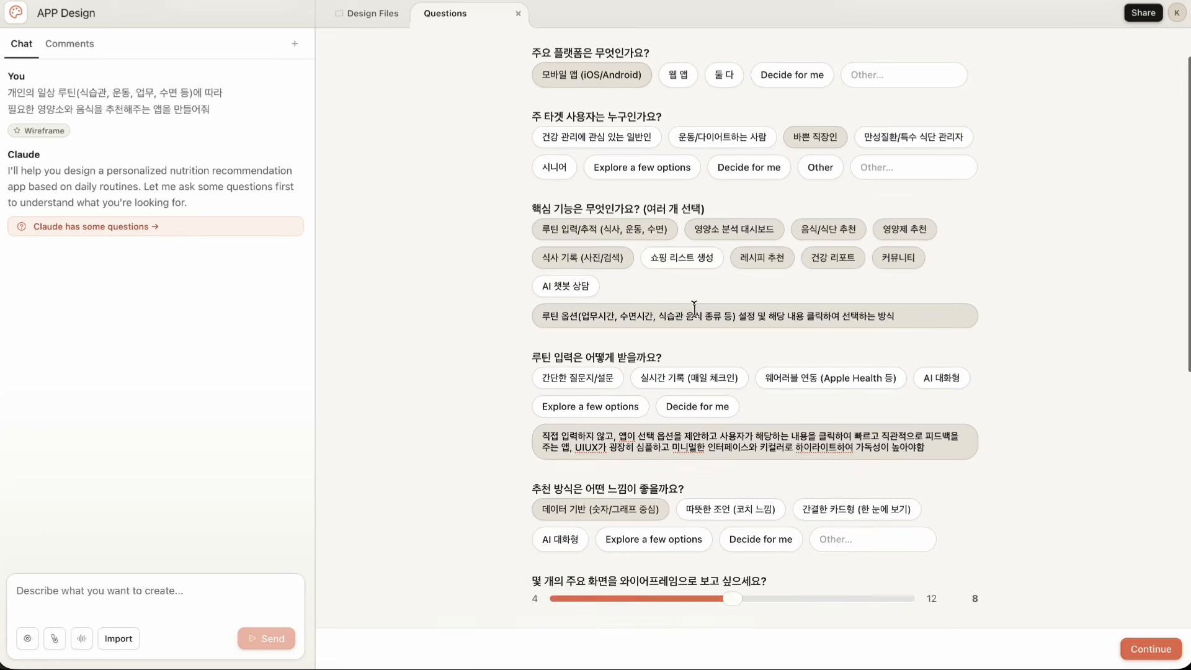
scroll(745, 374, "down", 3)
scroll(745, 374, "down", 5)
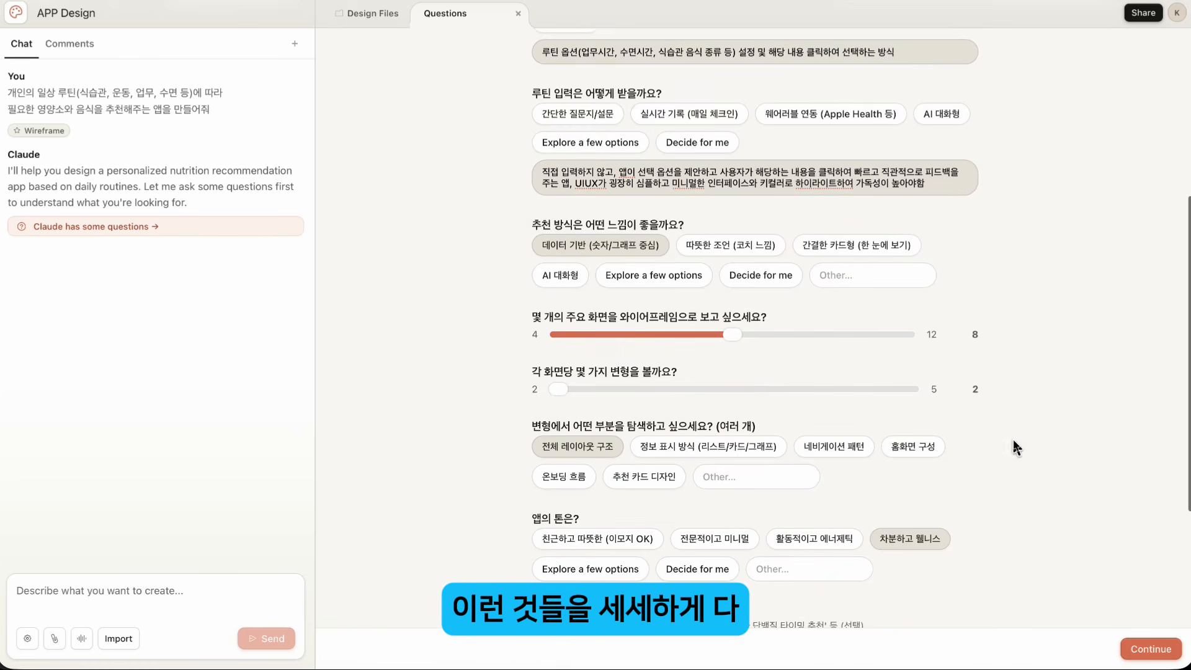
left_click(1150, 648)
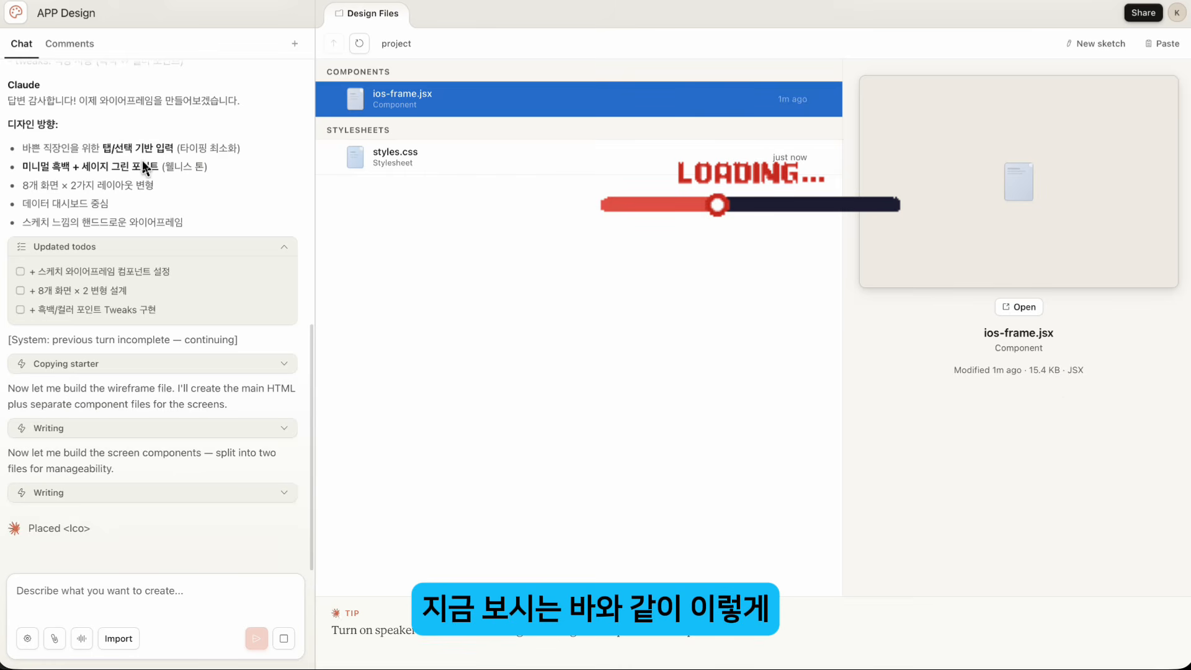
Review the original request and the submitted answers in the chat, including target_user, core_features and routine_input.
scroll(90, 196, "up", 3)
scroll(89, 196, "up", 10)
left_click_drag(7, 75, 201, 111)
left_click(208, 109)
scroll(52, 124, "down", 3)
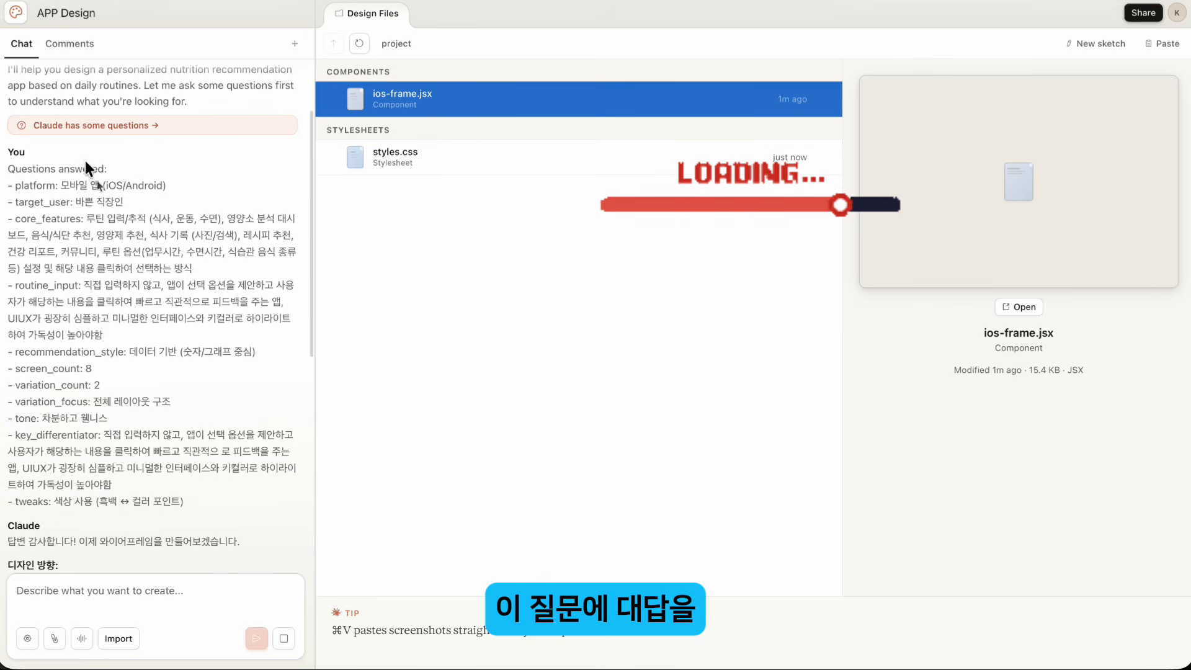
scroll(84, 187, "down", 2)
scroll(84, 206, "down", 2)
left_click_drag(15, 100, 75, 100)
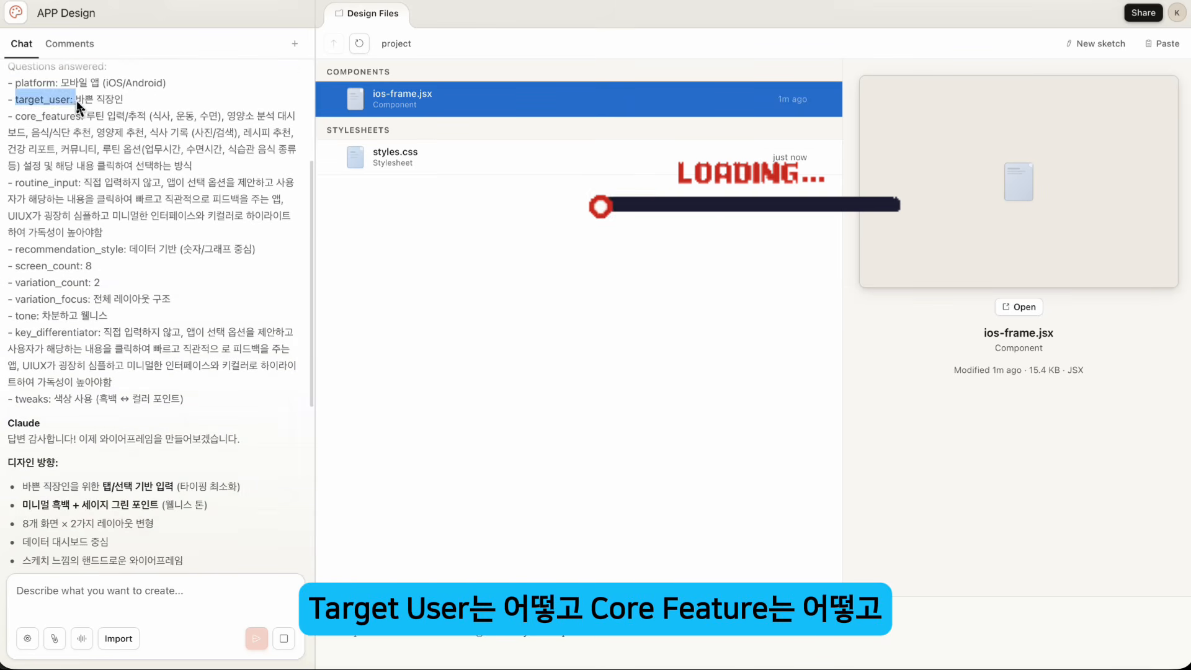
left_click_drag(9, 116, 84, 117)
left_click_drag(8, 182, 81, 183)
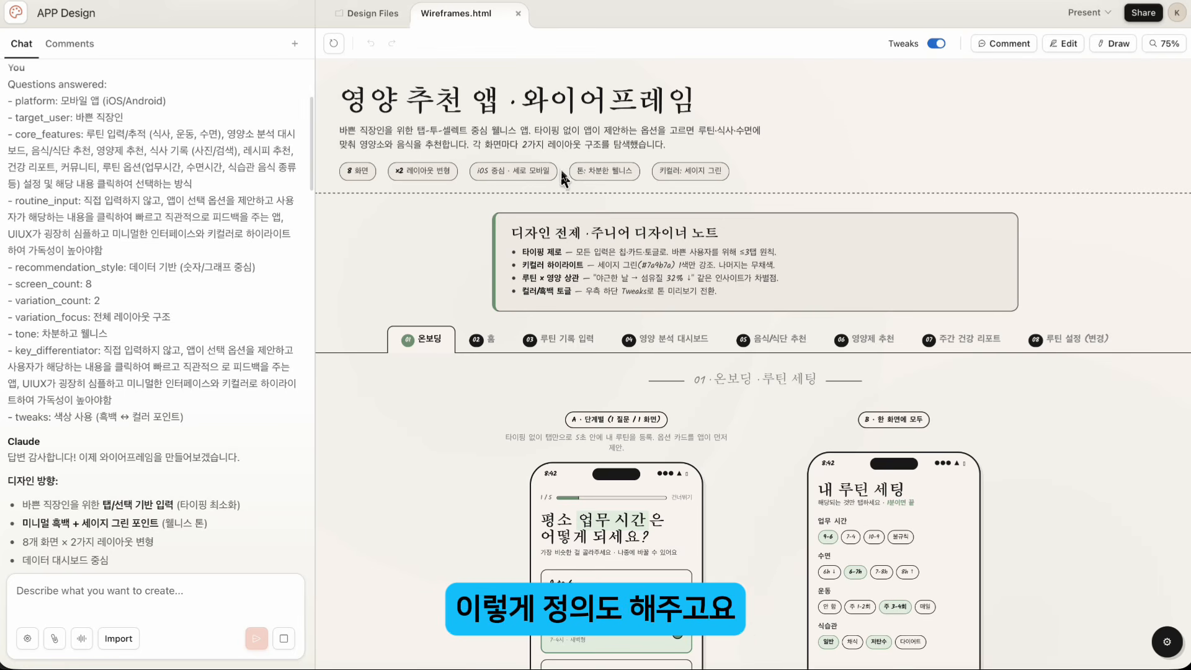
Examine both layout variations of the 온보딩, 홈 and 루틴 기록 입력 screens in the generated wireframes.
scroll(563, 179, "down", 4)
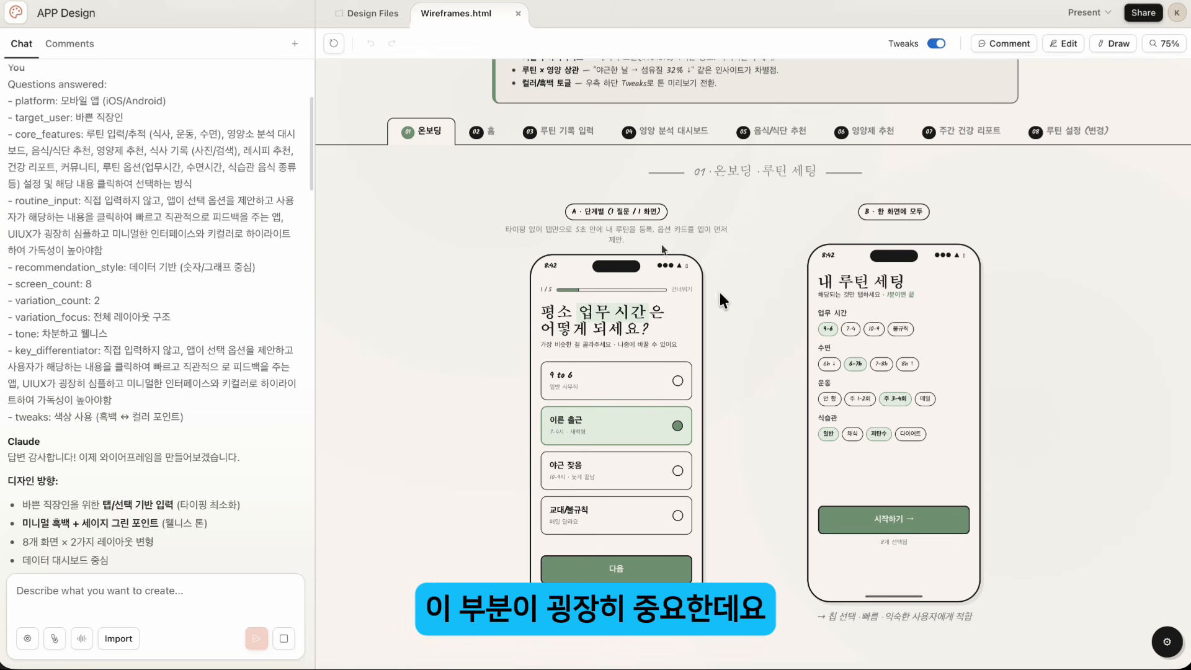
left_click(483, 129)
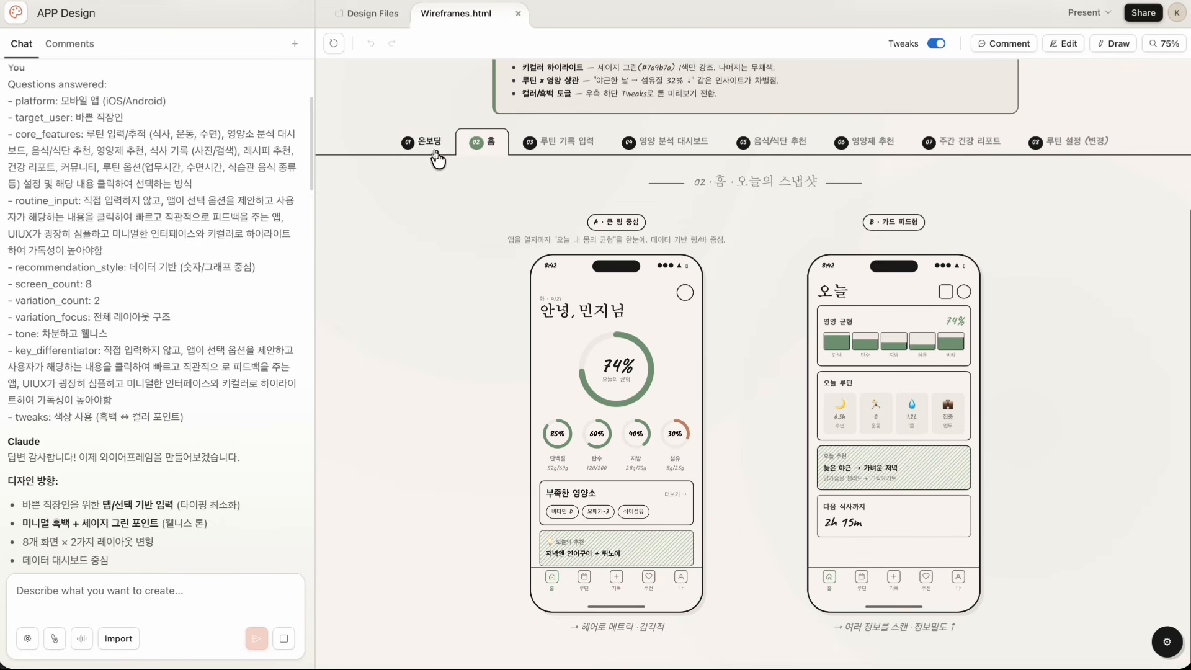
left_click(546, 149)
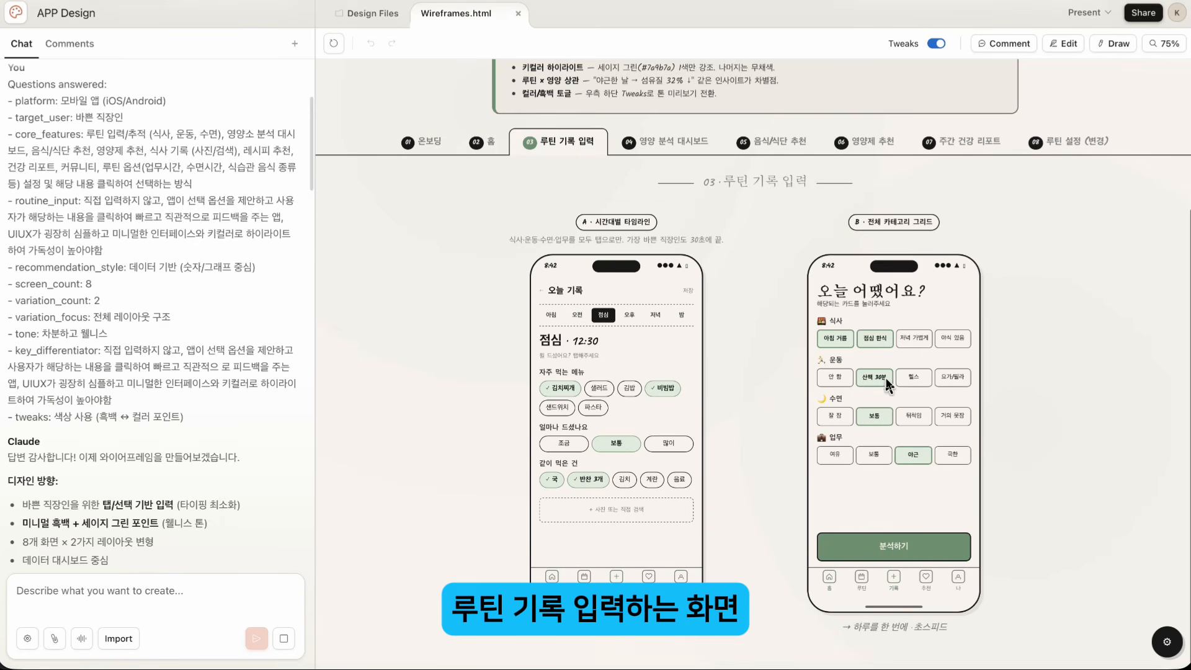
scroll(884, 377, "up", 5)
scroll(298, 319, "down", 1)
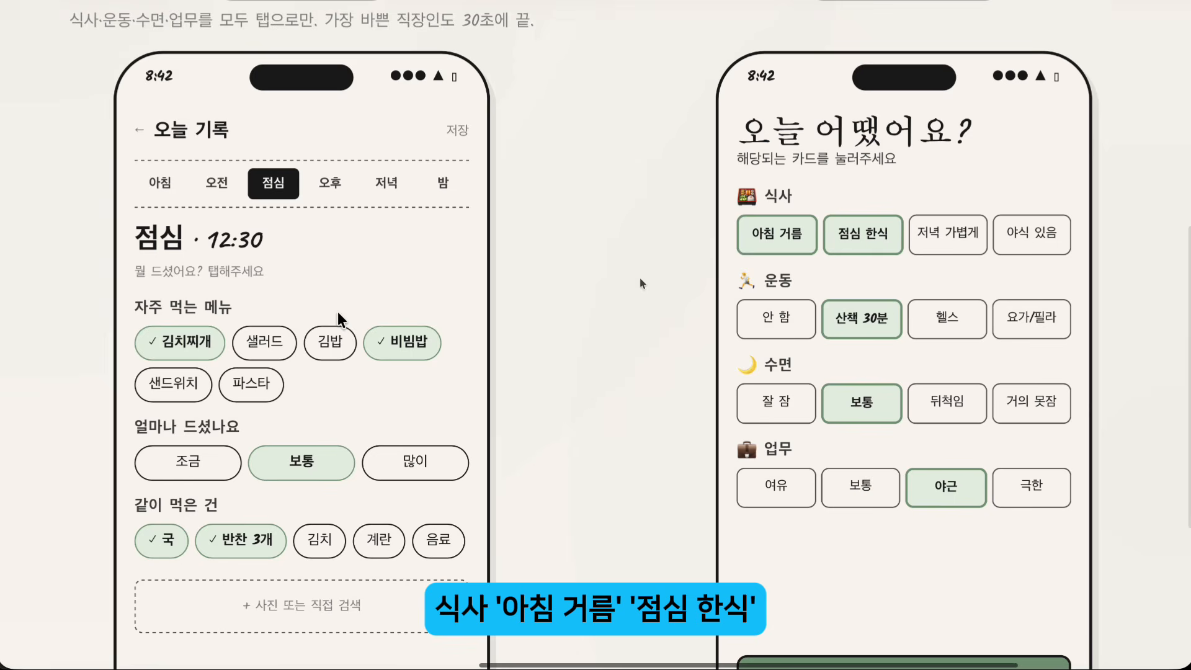
scroll(824, 255, "down", 1)
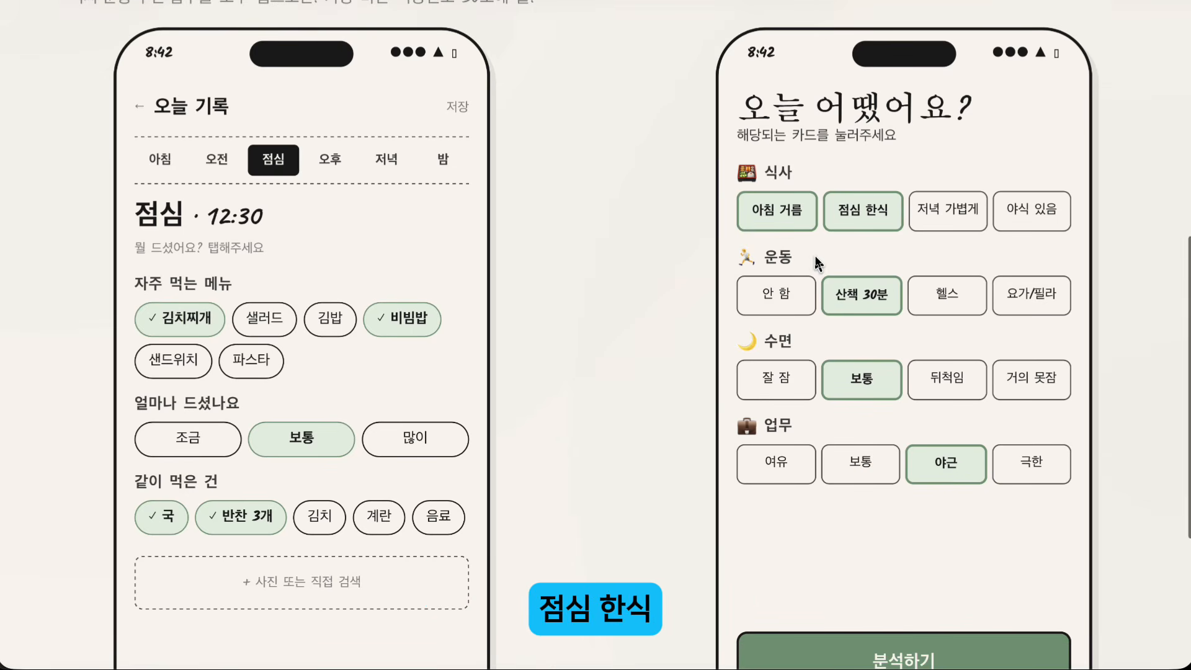
scroll(775, 311, "down", 1)
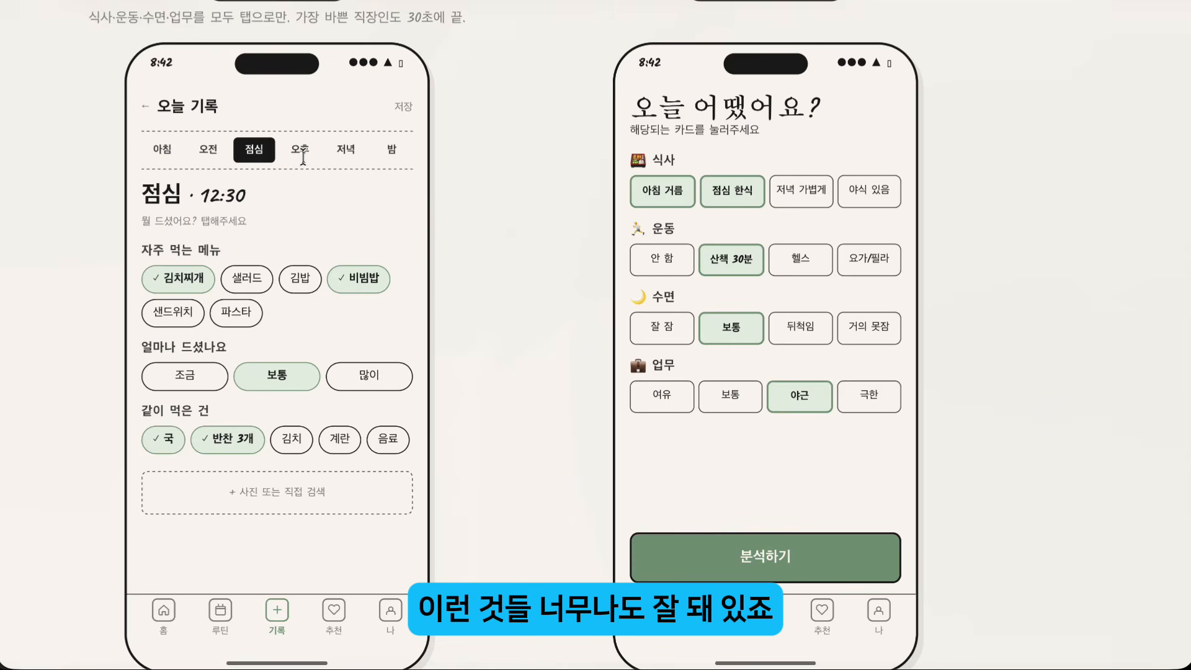
Examine the 영양 분석 대시보드, 음식/식단 추천, 영양제 추천 and 주간 건강 리포트 wireframe screens.
scroll(515, 274, "up", 1)
left_click(667, 178)
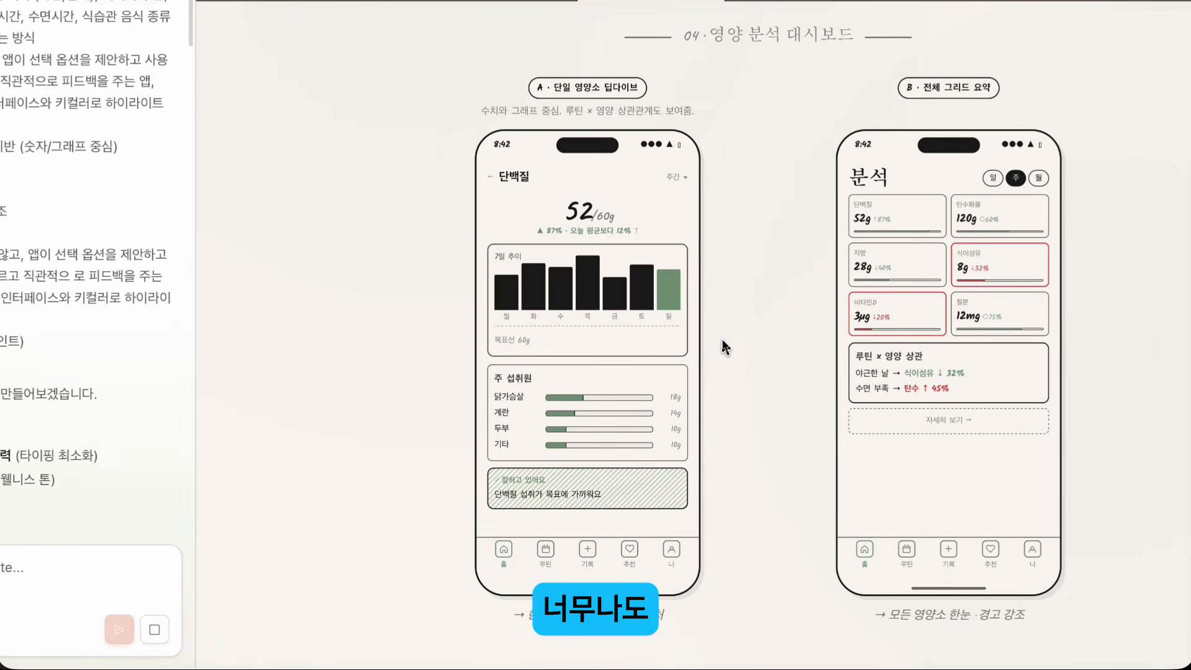
scroll(803, 102, "up", 1)
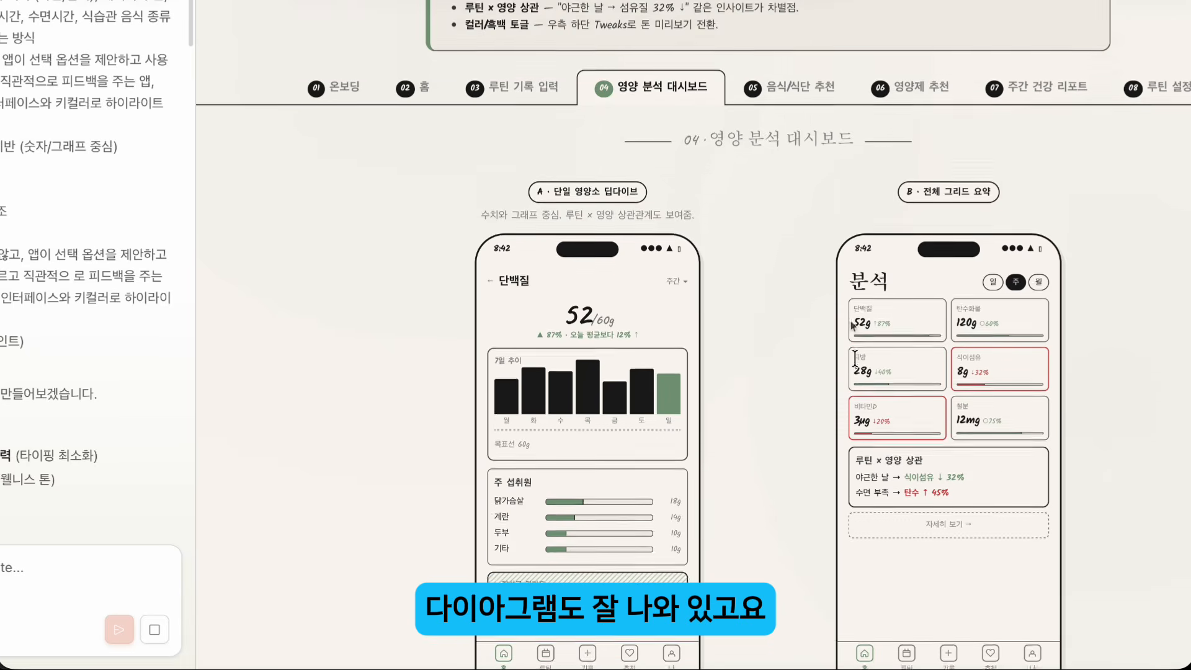
left_click(803, 102)
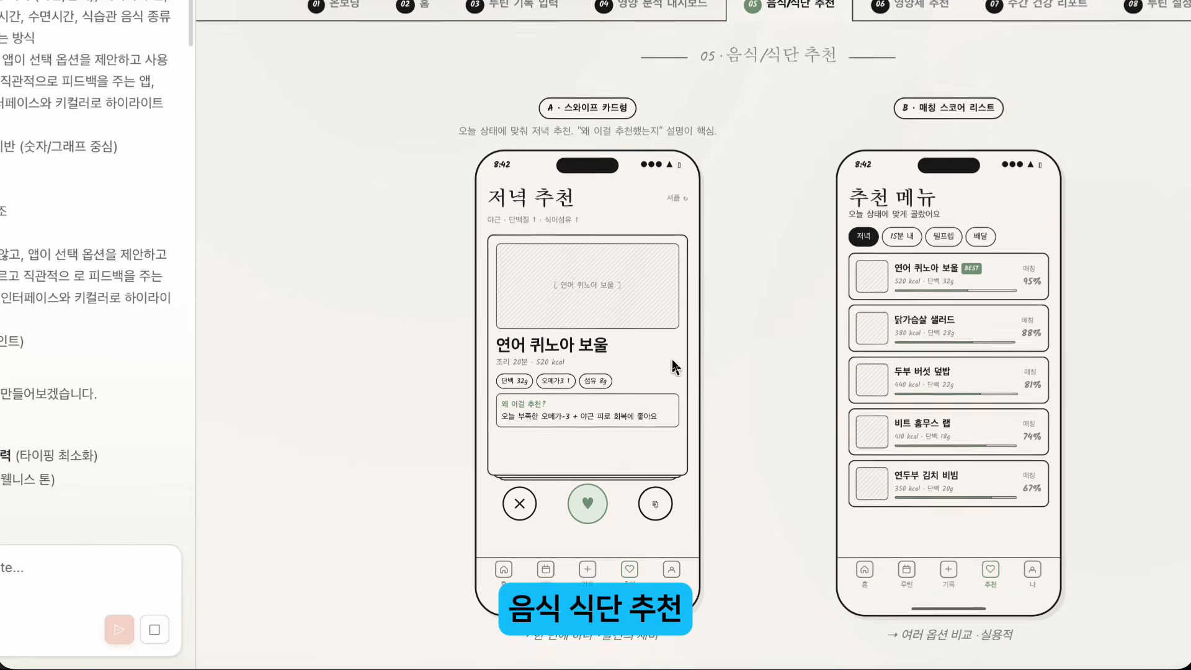
left_click(915, 19)
scroll(691, 311, "down", 1)
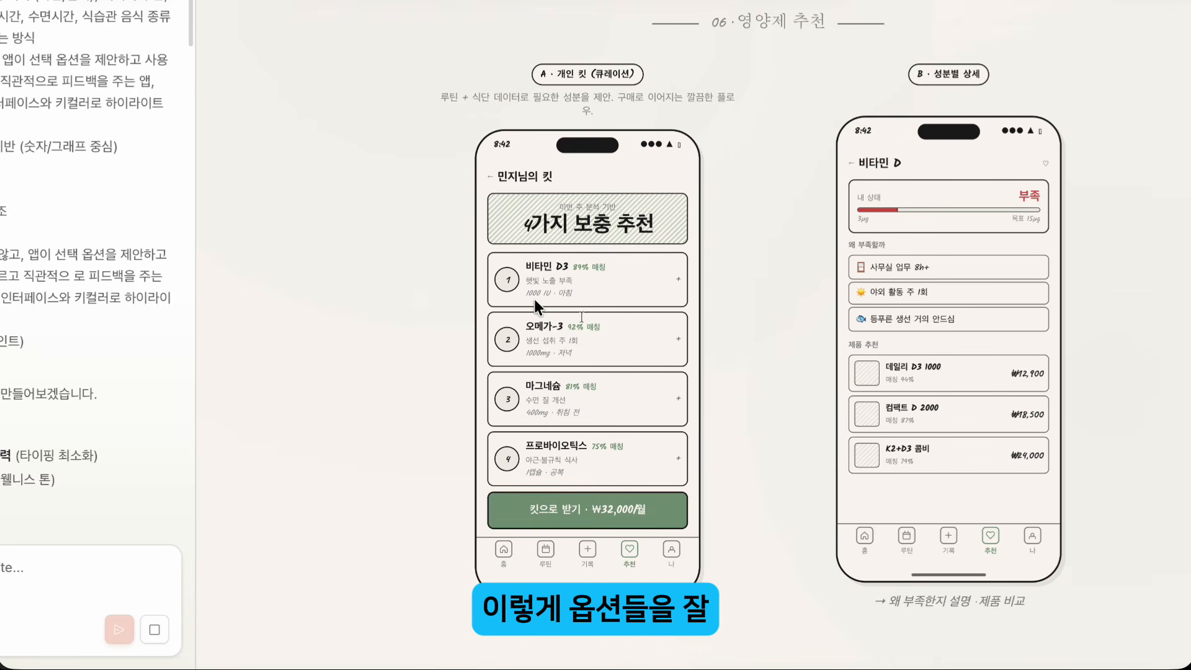
scroll(860, 149, "up", 1)
left_click(1038, 53)
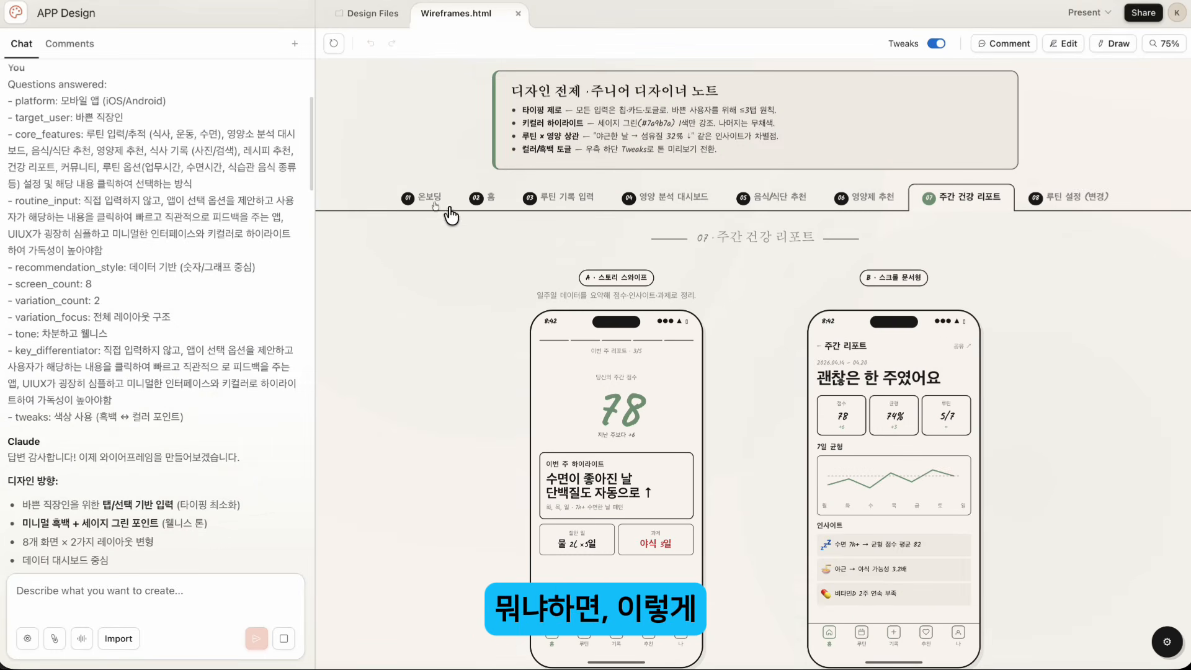
Return to the 온보딩 wireframes and view the start of the wireframe document.
left_click(426, 199)
scroll(696, 254, "down", 1)
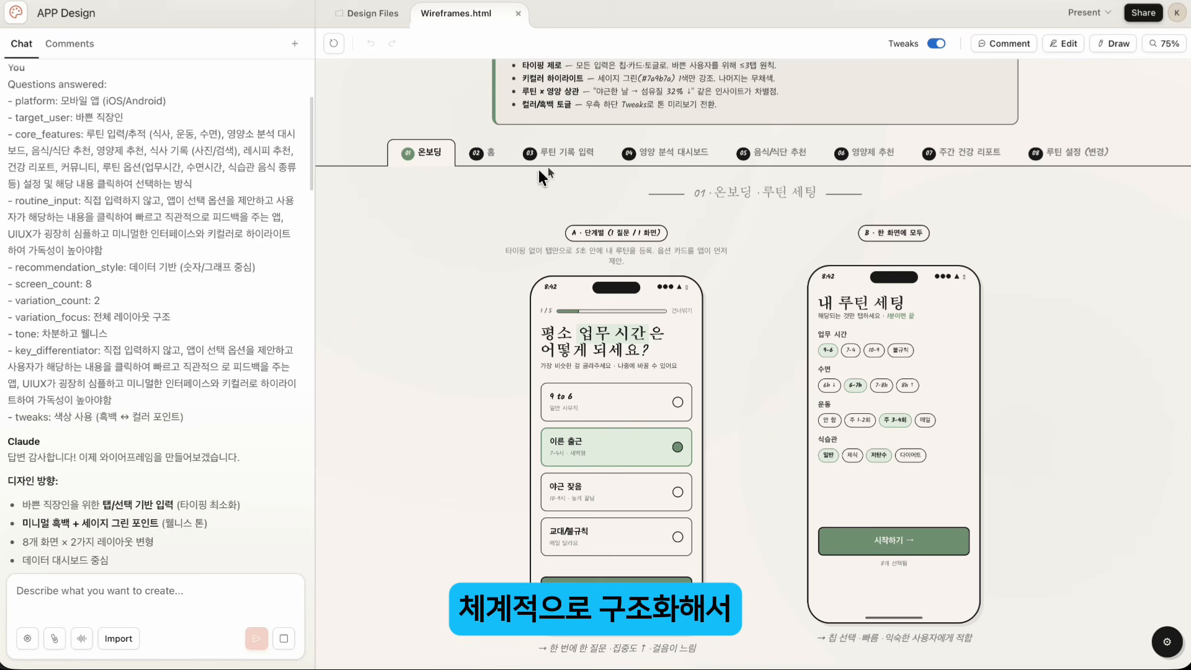
scroll(539, 170, "up", 3)
scroll(928, 452, "up", 2)
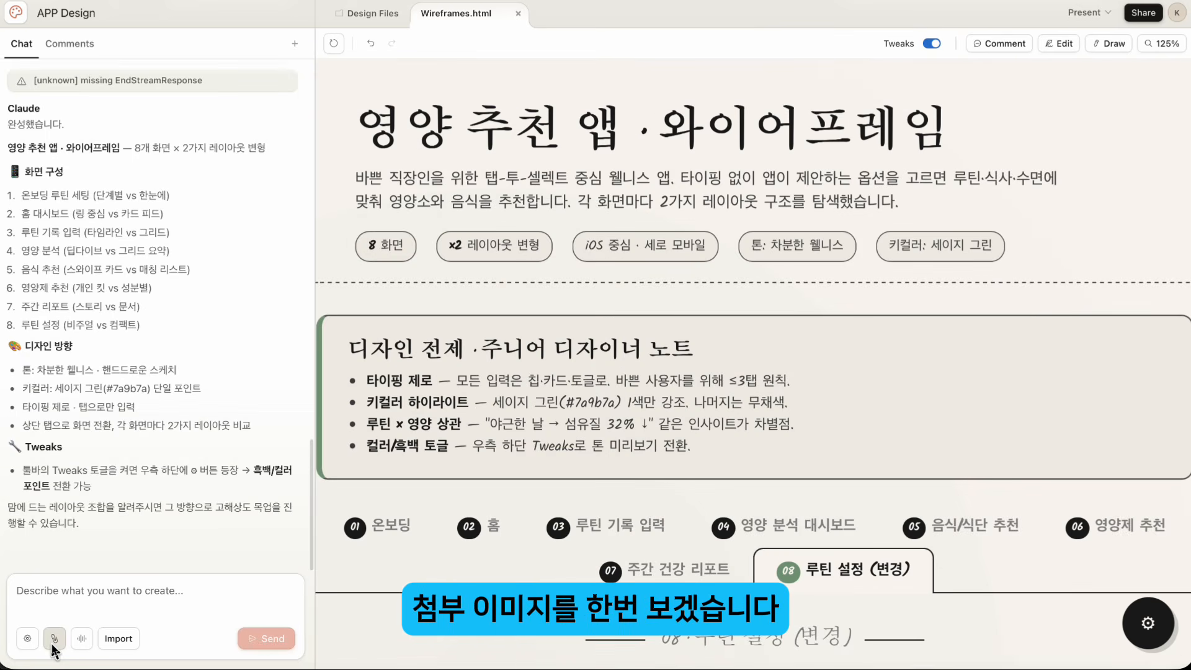
Start attaching a file to the chat and compare previews of ref-01.jpg, ref-02.jpg and ref.jpg in the Downloads folder.
left_click(55, 638)
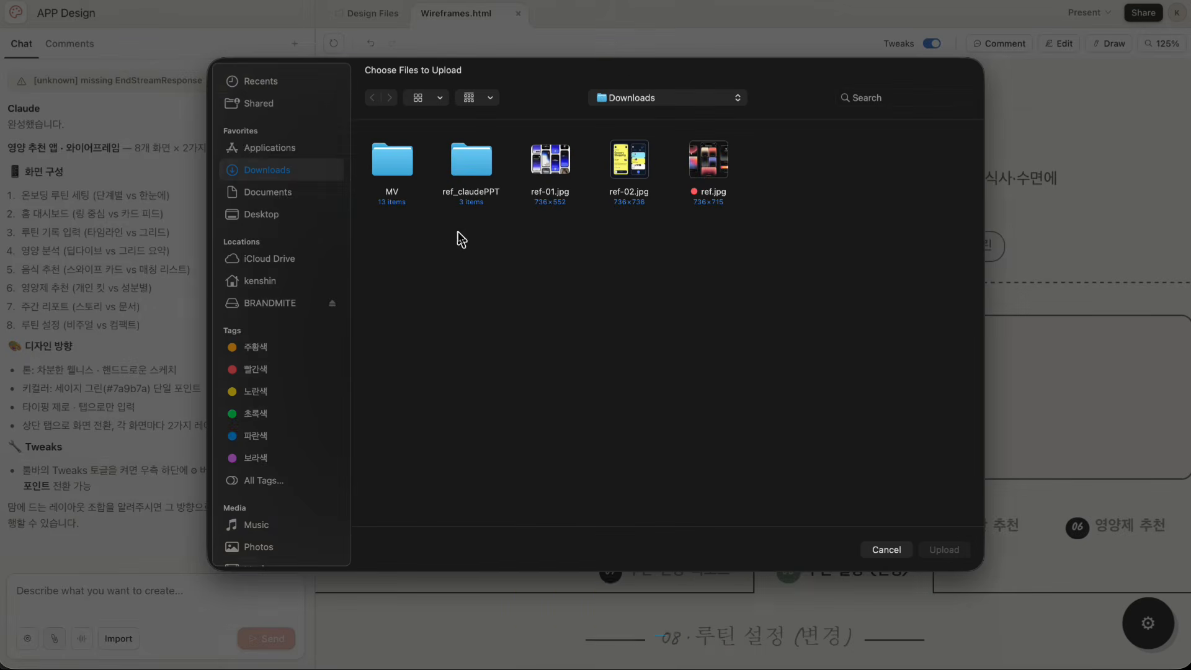
left_click(543, 200)
key("space")
key("Right")
key("Right")
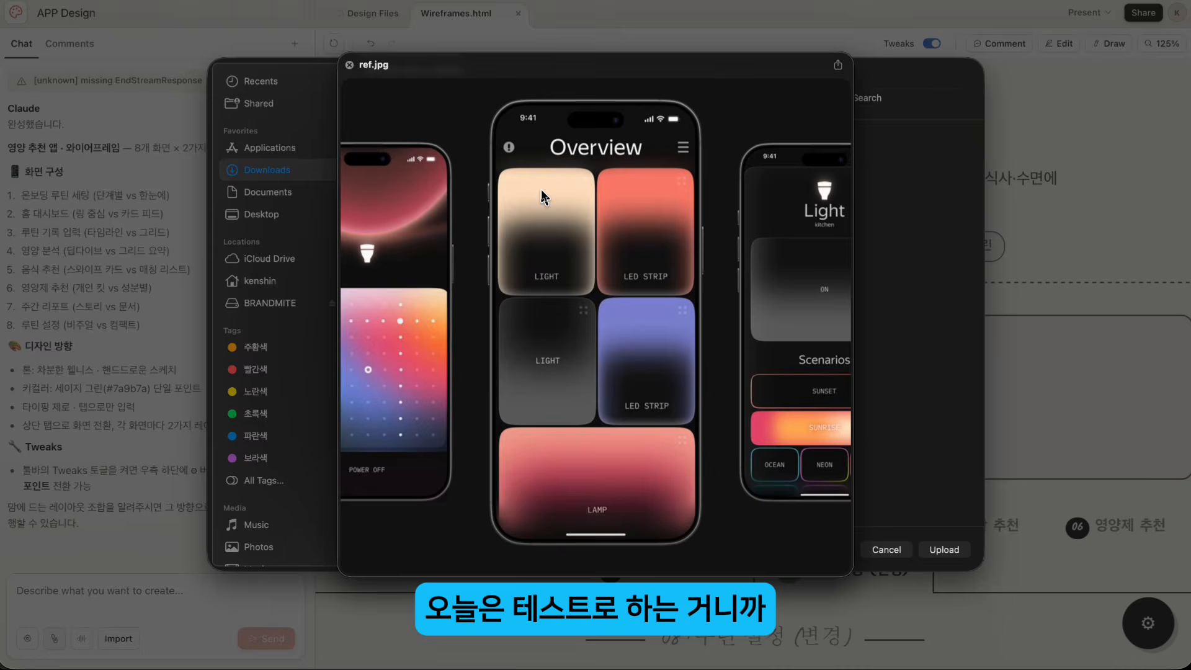
key("Left")
key("Left")
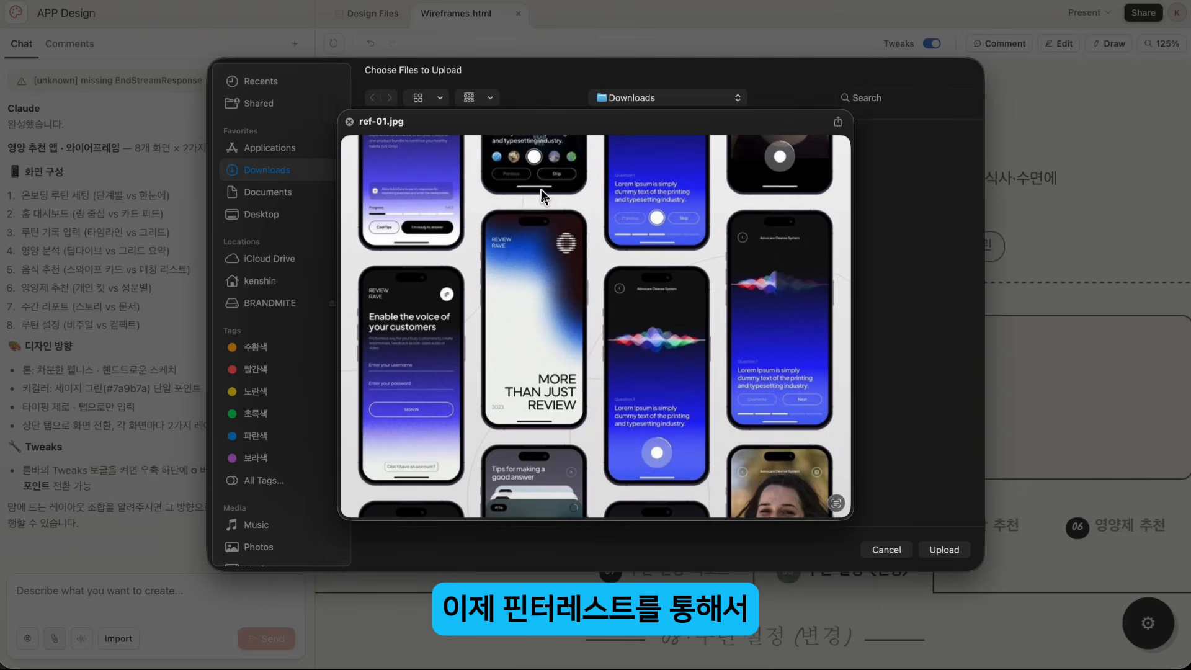
key("Right")
key("Left")
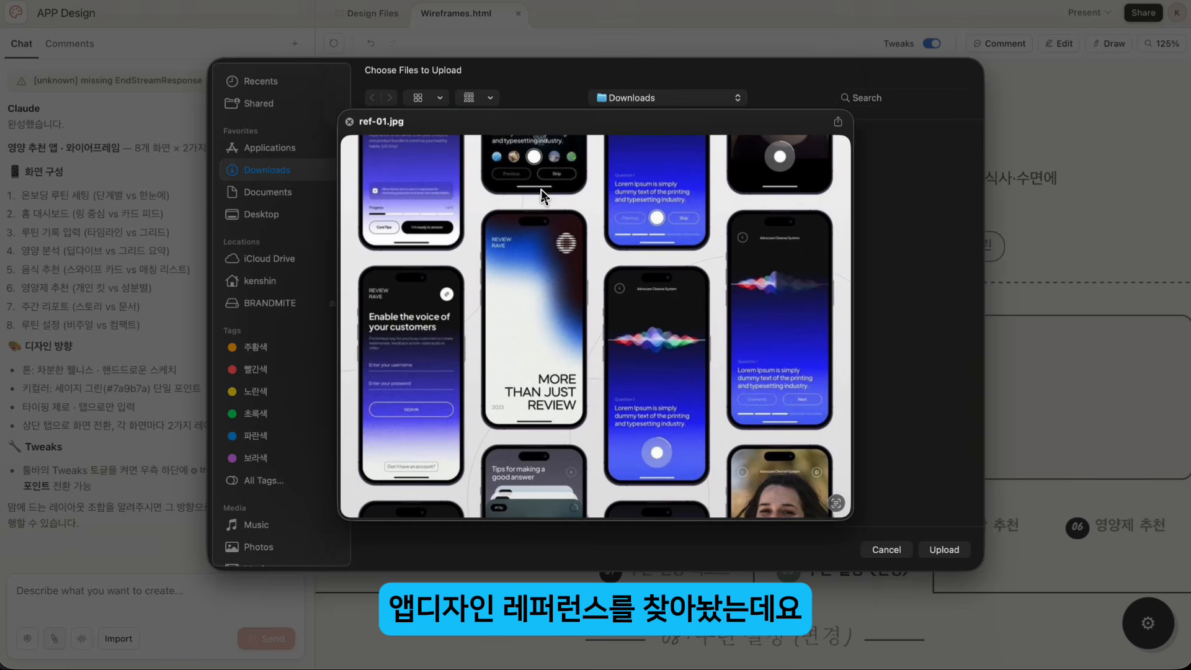
key("Right")
key("Right")
key("Left")
key("Left")
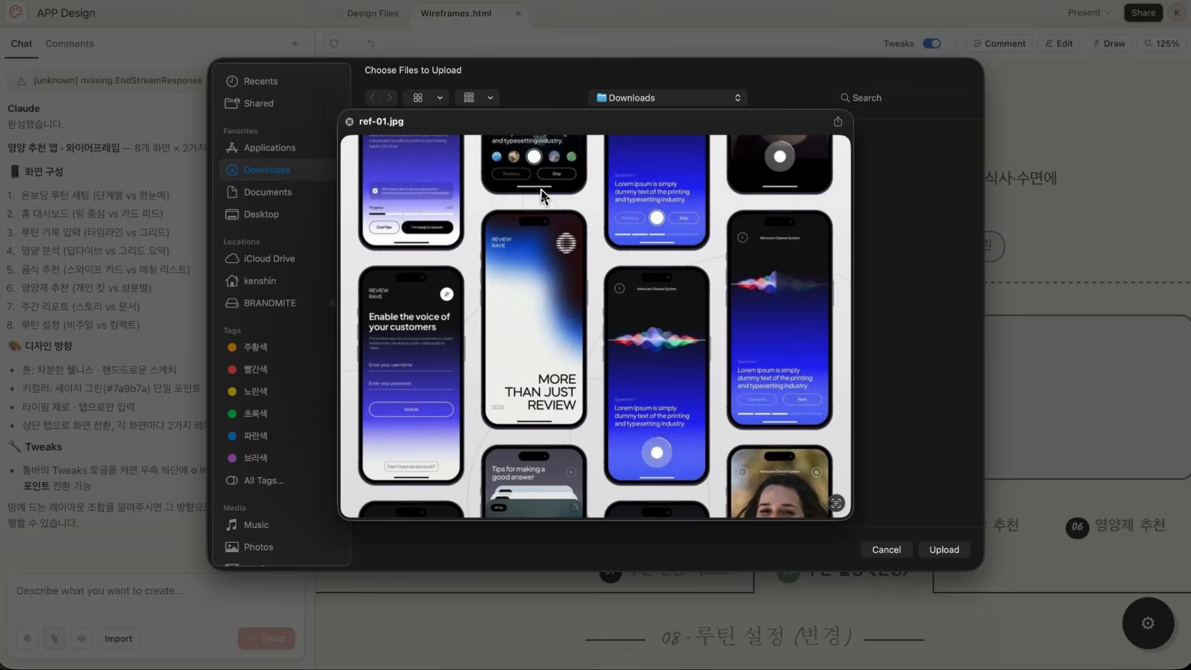
Compare the reference image previews again and attach ref.jpg from the Downloads folder to the chat message.
key("Right")
key("Right")
key("Left")
key("space")
key("space")
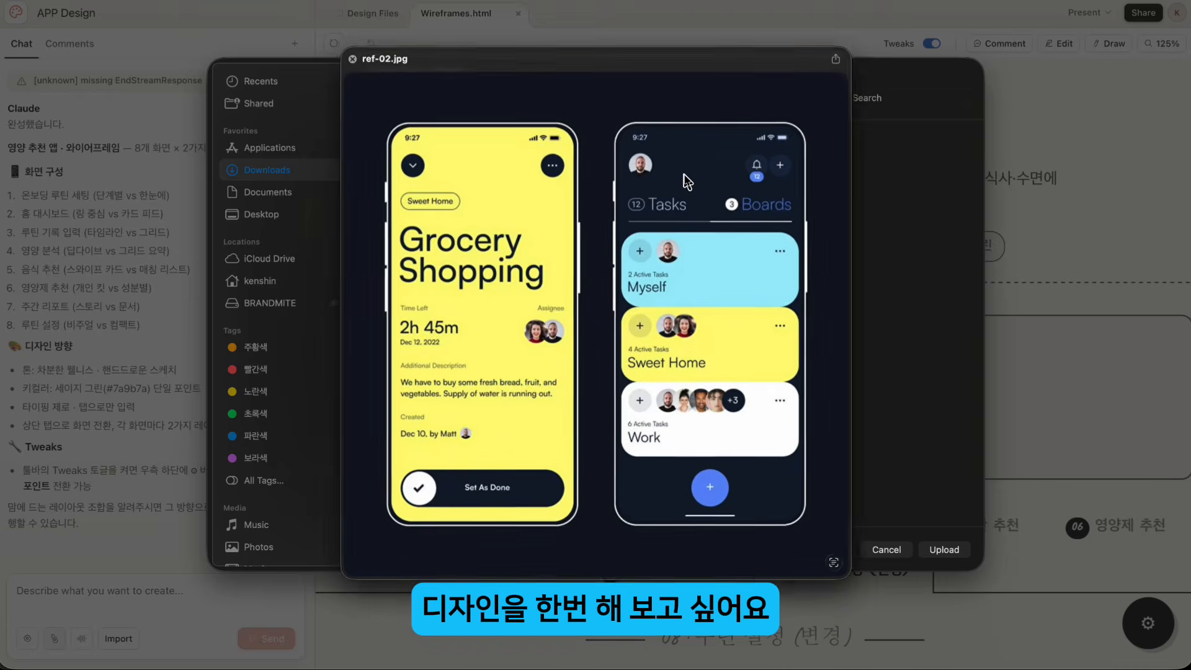
key("Right")
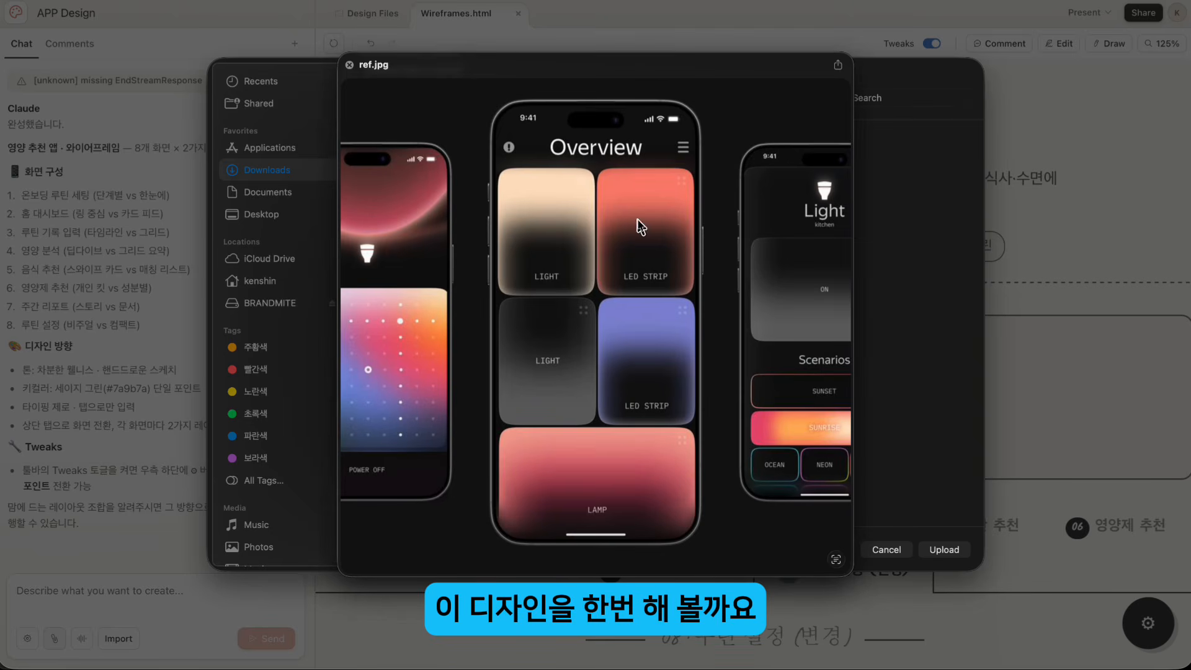
key("space")
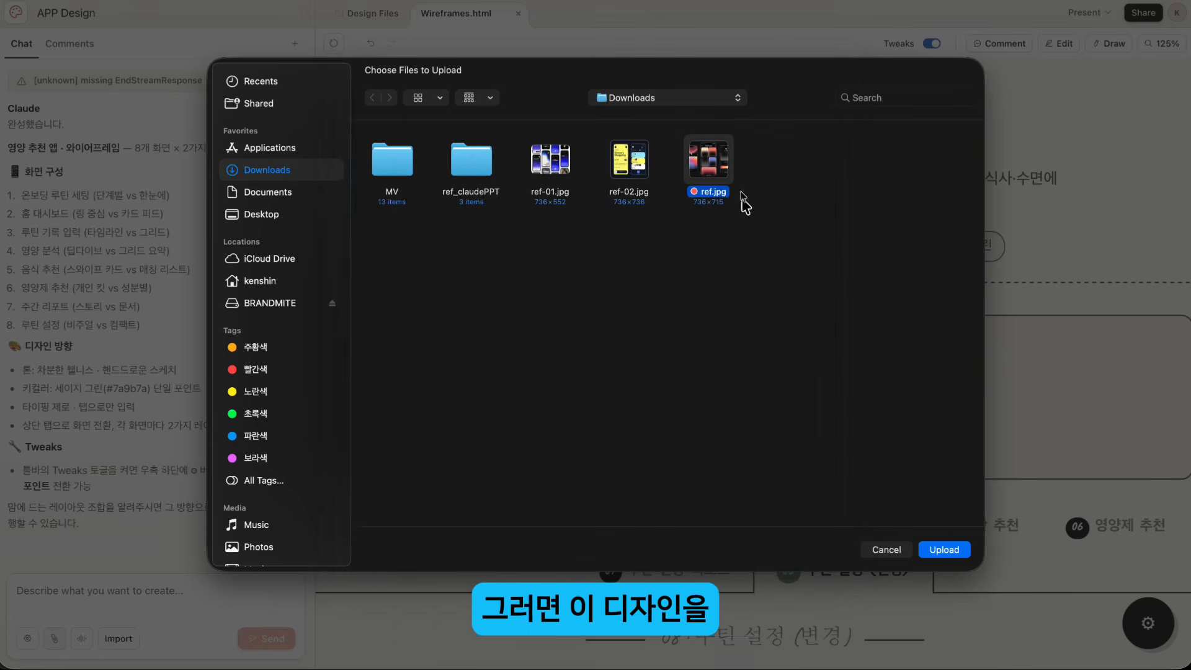
double_click(708, 159)
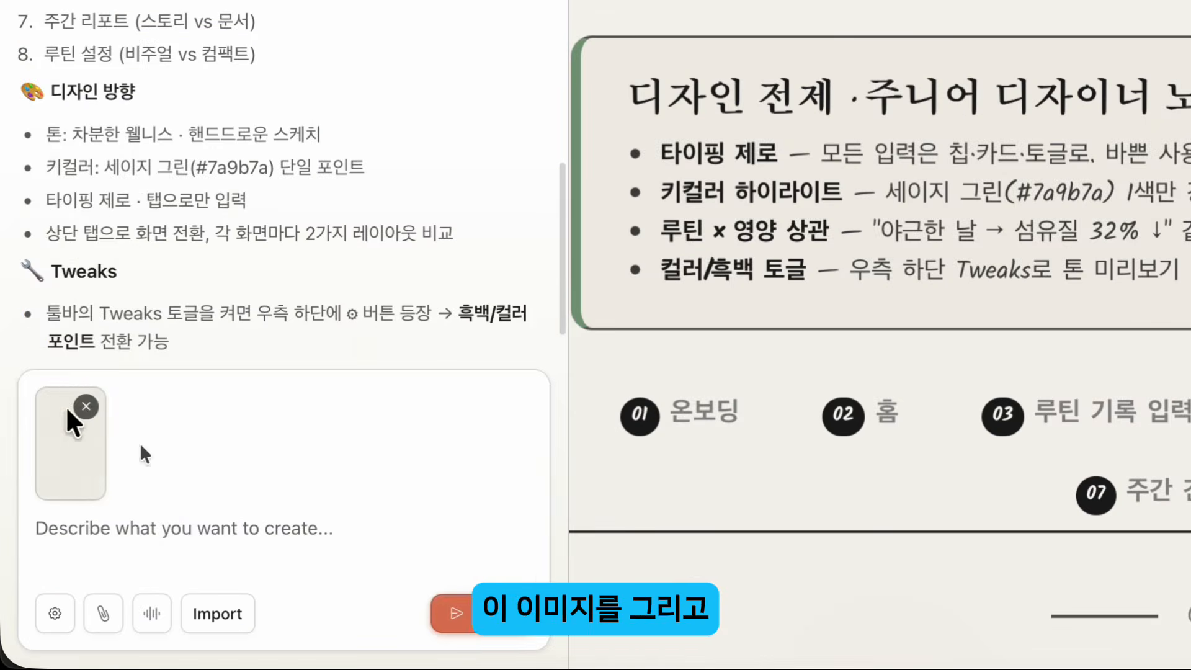
Write the design request "첨부한 이미지의 앱 디자인 스타일을 참고해서 최종 앱 디자인 시각화를 진행해줘." in the chat message.
type("첨부한")
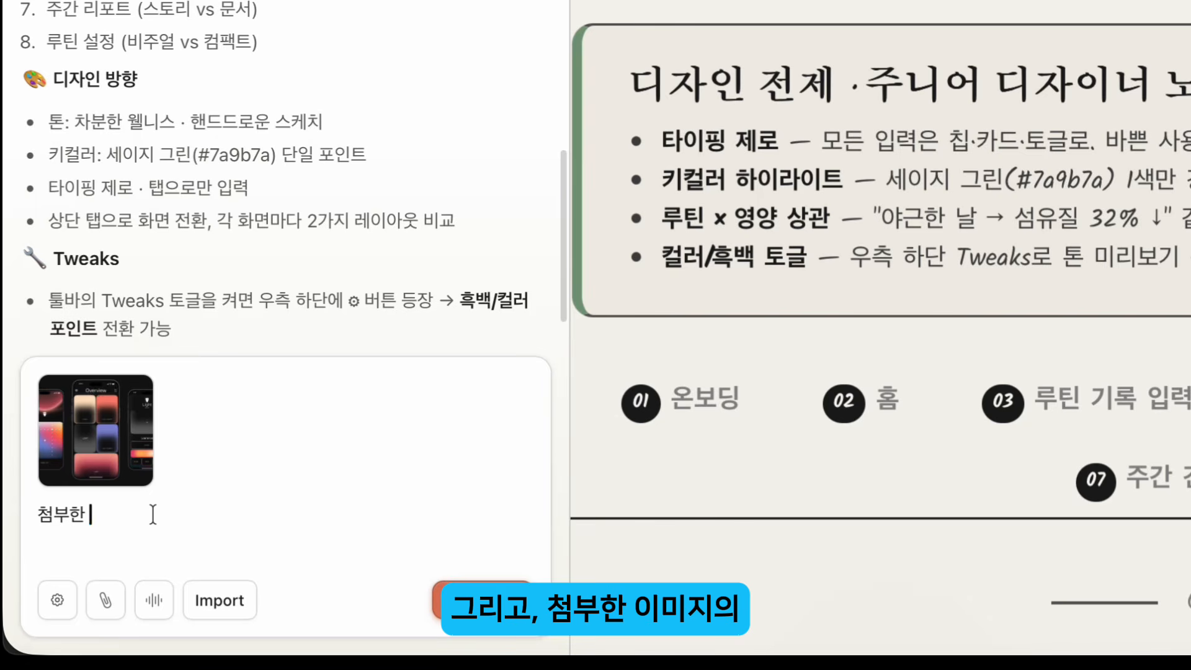
type(" 이미지의 앱 디자인 스타일을")
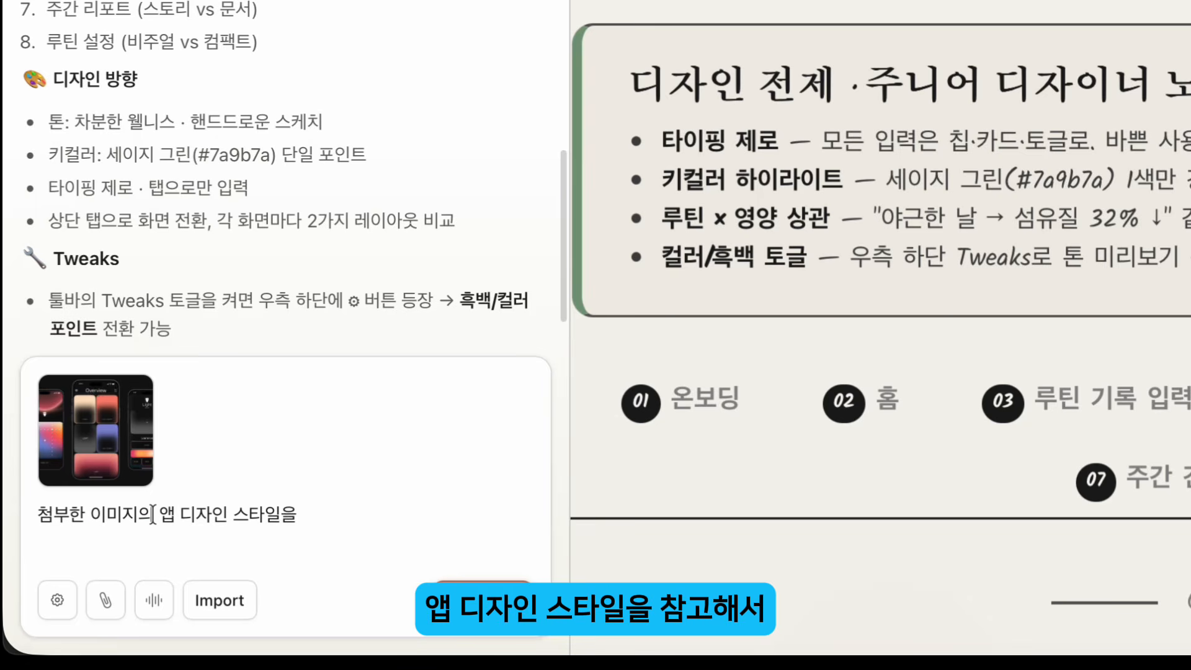
type(" 참고해서 최종 앱 디자")
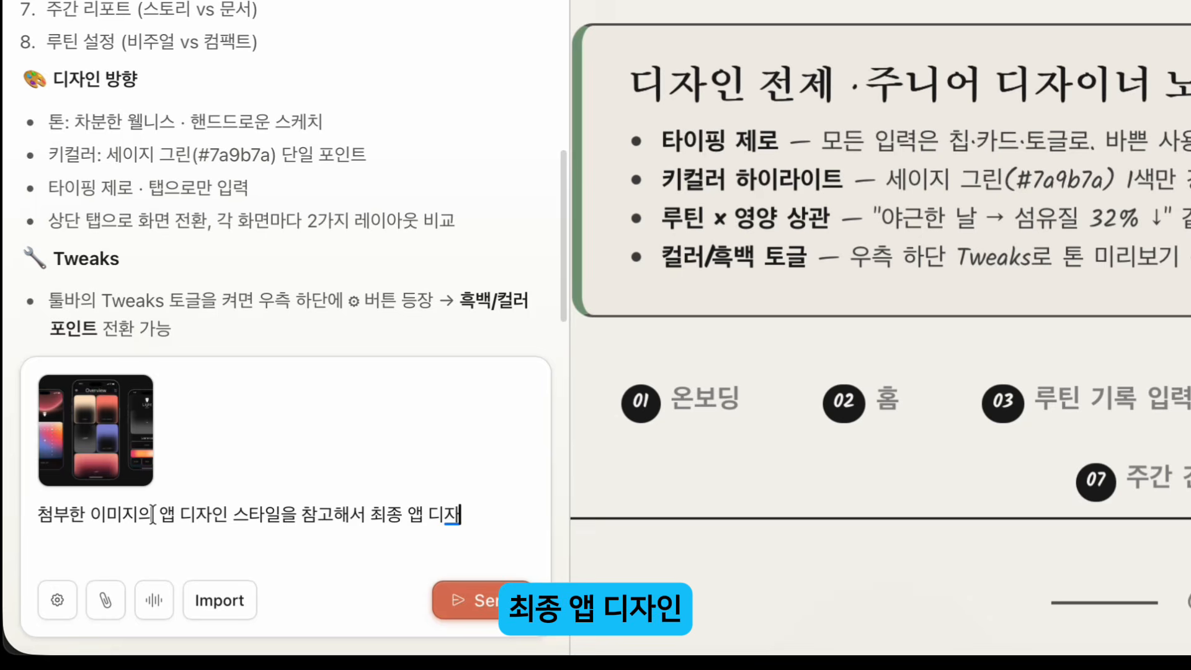
type("인 스각화를 진행해줘. ")
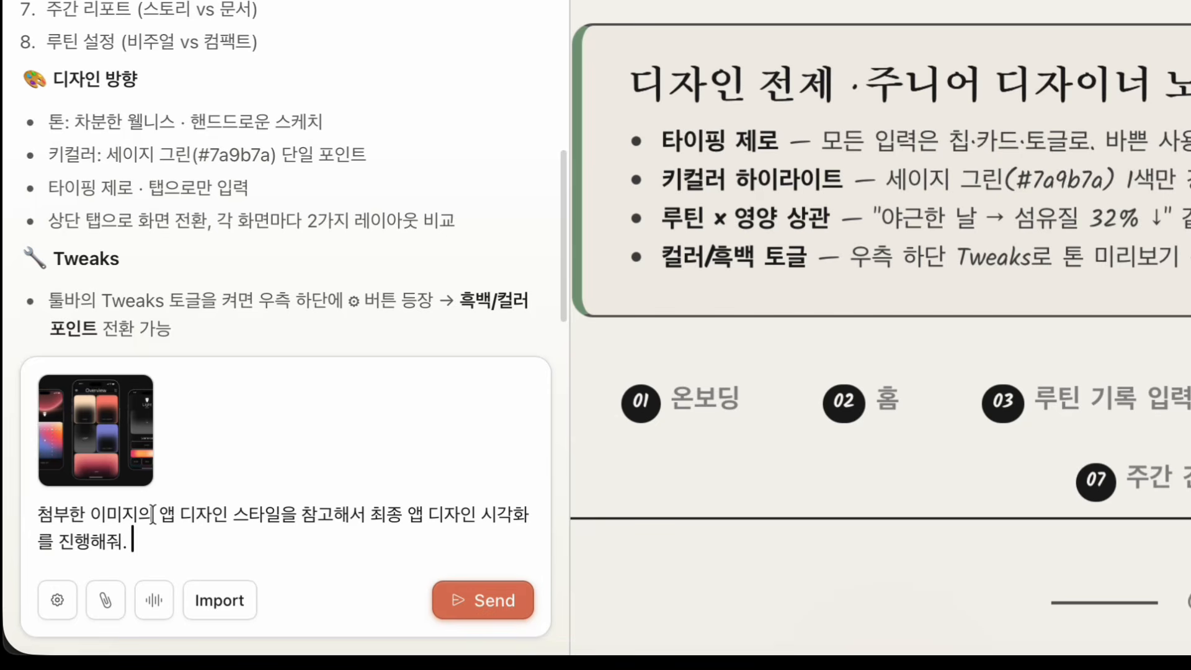
Add "앱에 적용되는 텍스트는 프리텐다드로 통일시켜 주고, 기타 색, 인터페이스 등은 첨부 이미지를 참고하여 최종적으로 디자인해." to the message and send it.
type("에 적용되는 텍스트")
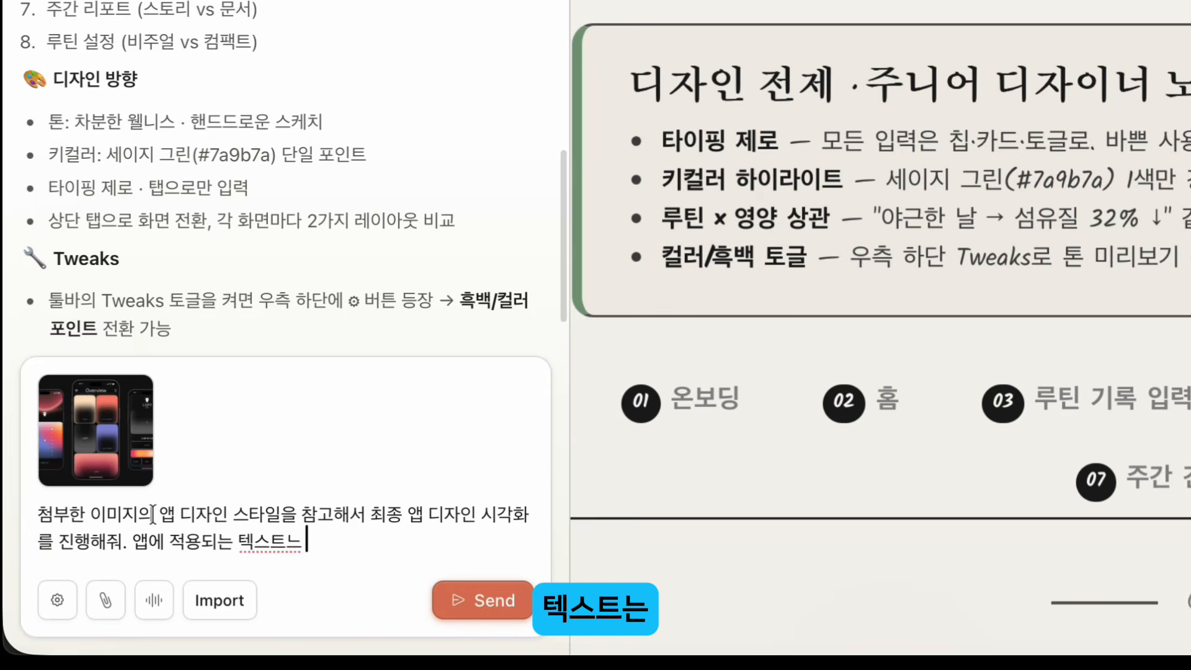
type("는 프리텐다드")
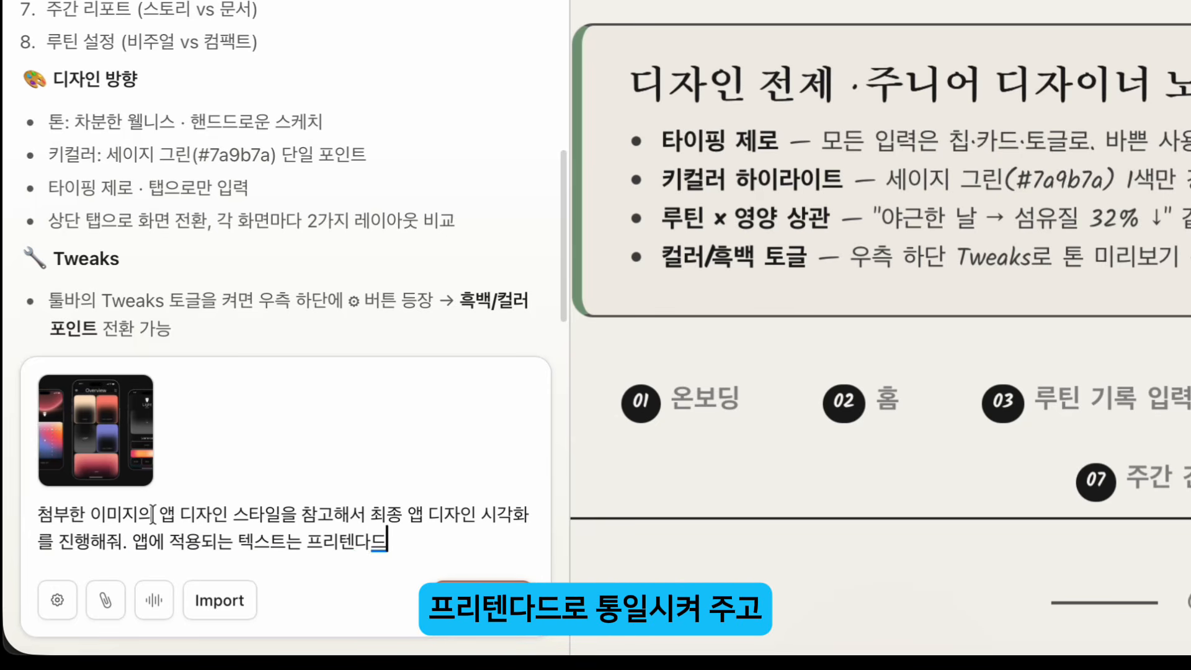
type("로 통일시켜 주고, 기타 ")
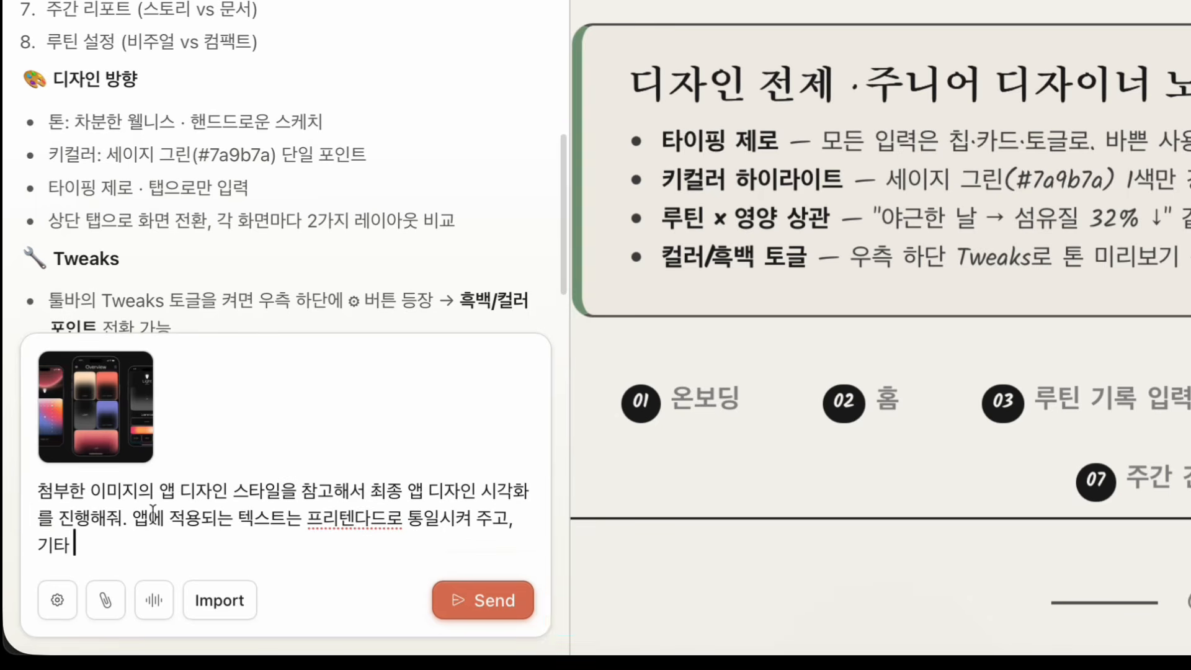
type("색, 인터페이스 등은")
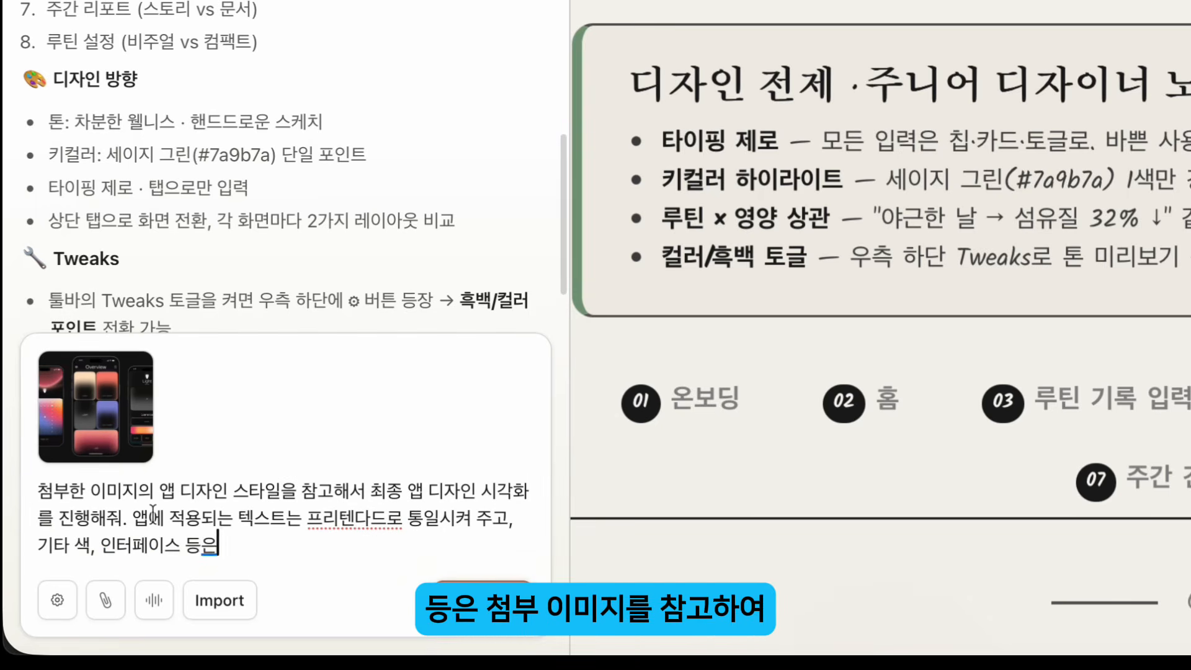
type(" 첨부 이미지를 참고하여 치종적으로")
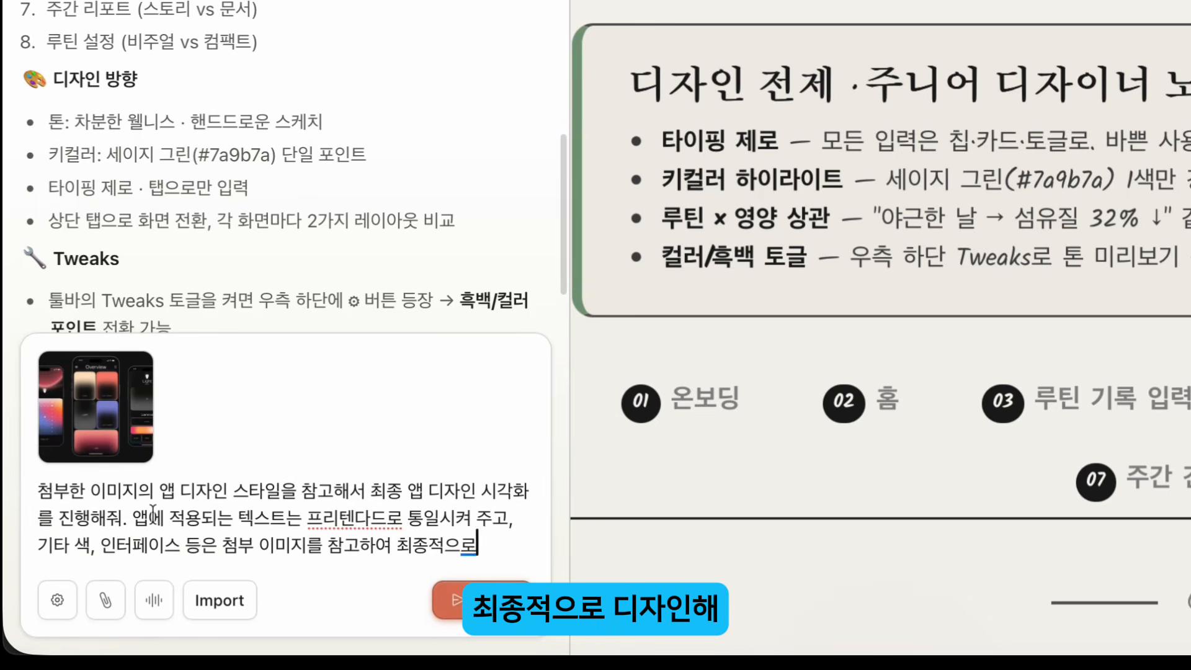
type(" 디자인해.")
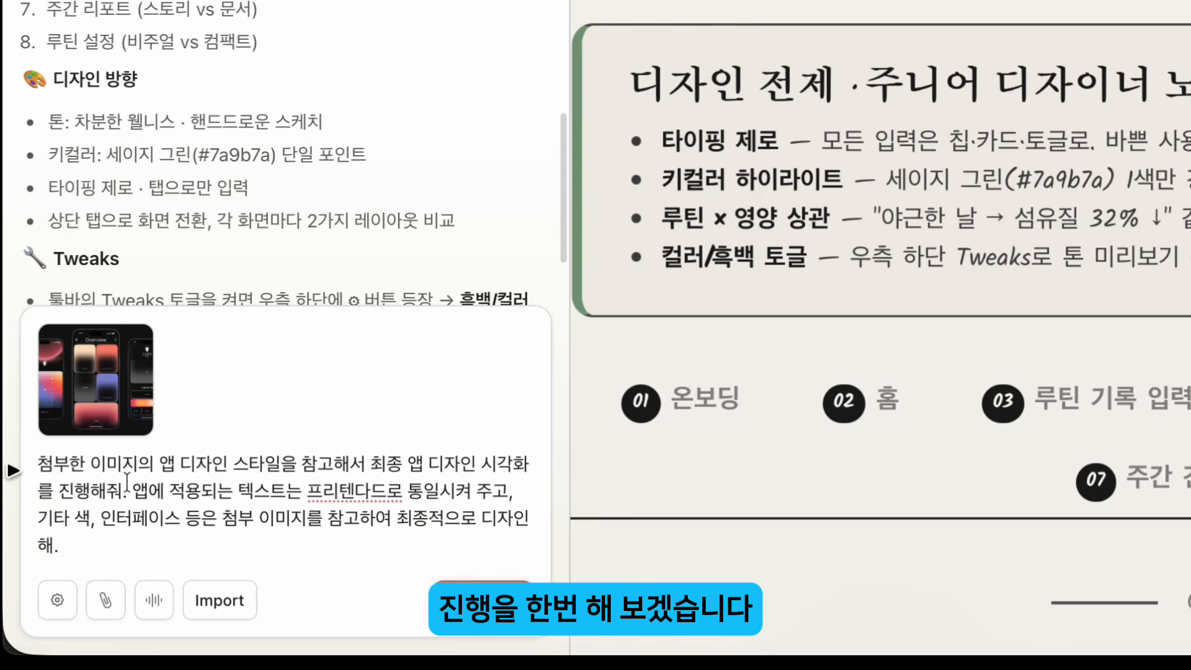
key("Return")
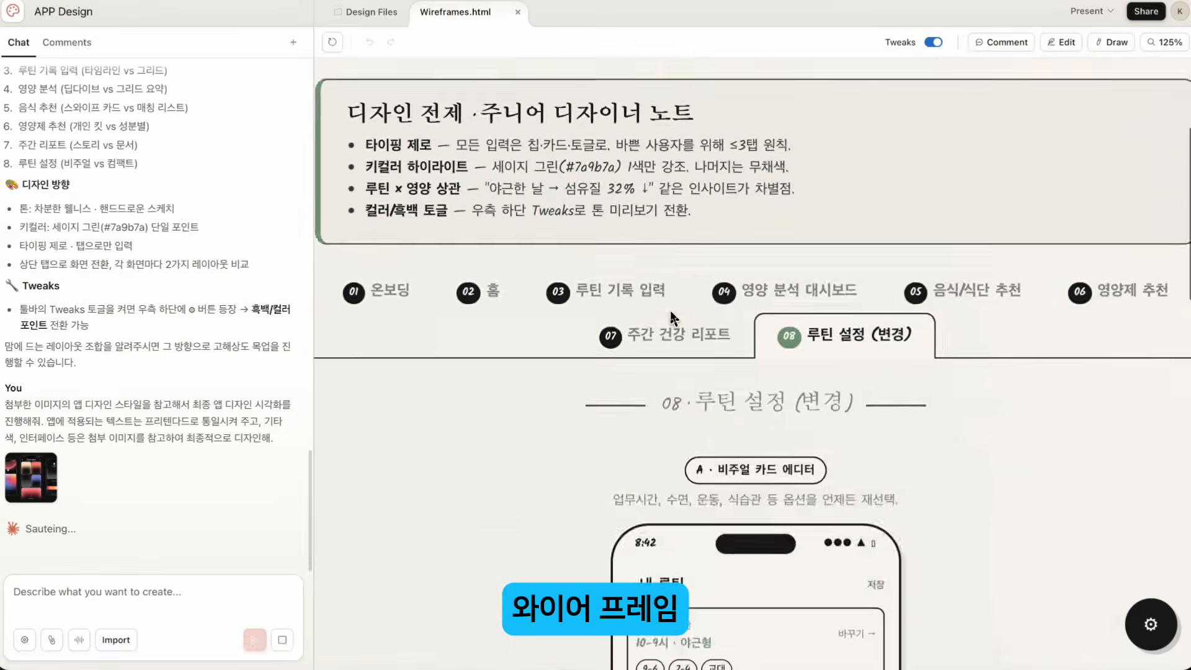
scroll(670, 316, "down", 15)
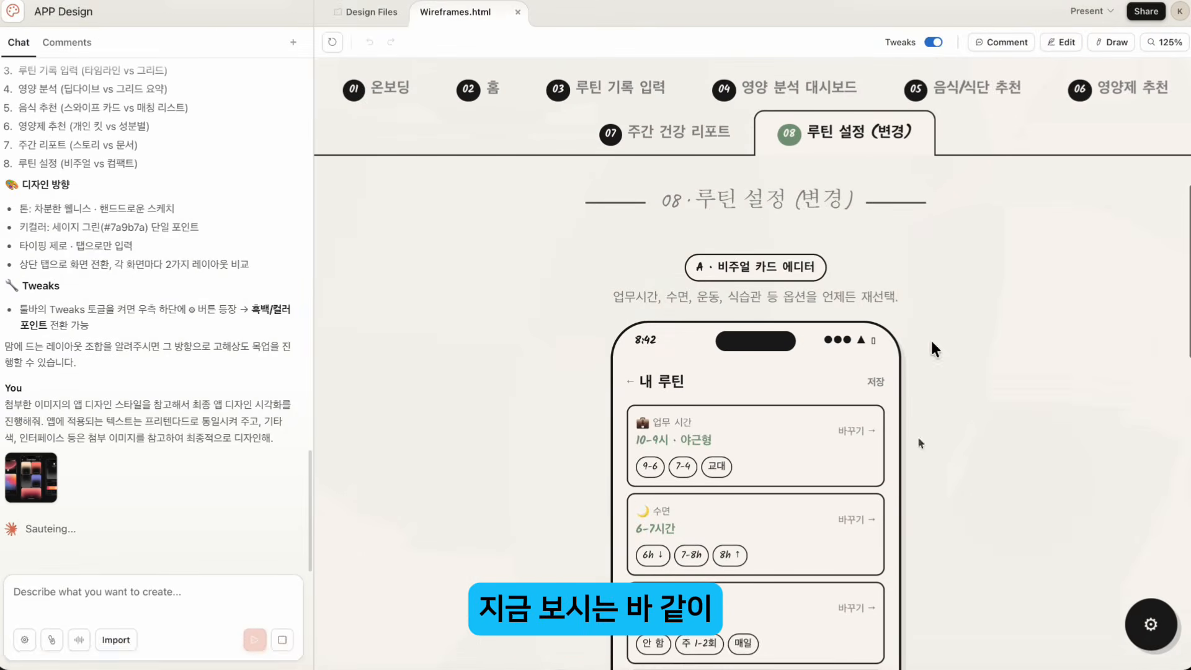
scroll(816, 385, "down", 15)
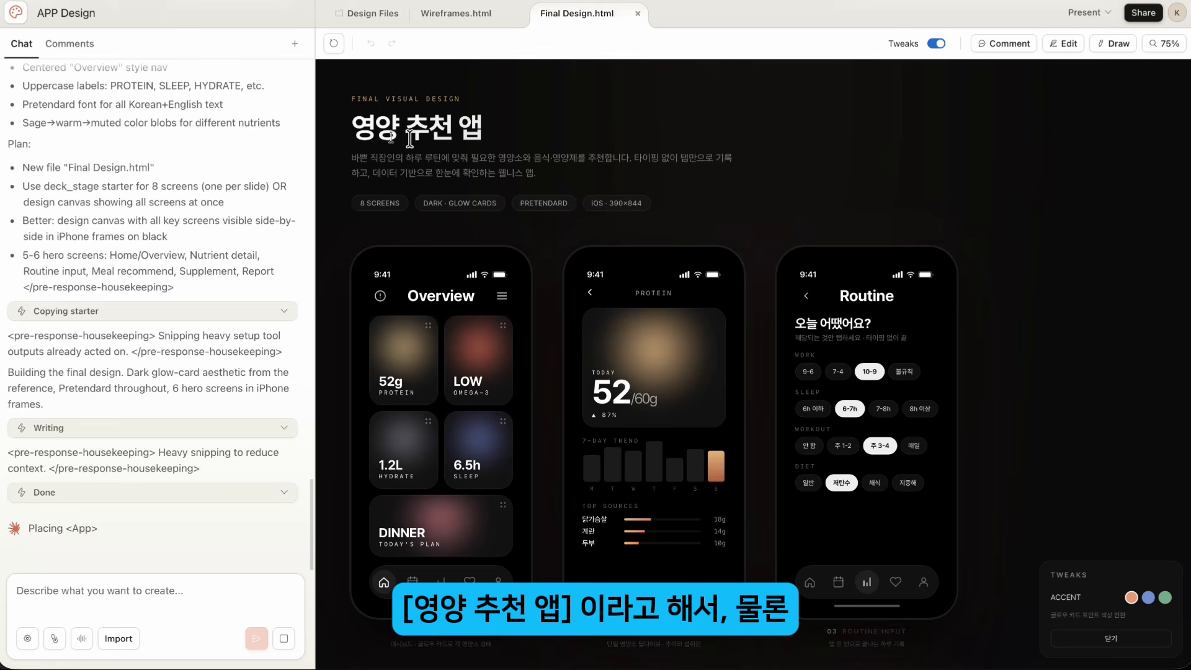
Examine the Overview, nutrient detail and Routine screens in the generated Final Design.html.
scroll(498, 130, "down", 3)
scroll(698, 495, "up", 2)
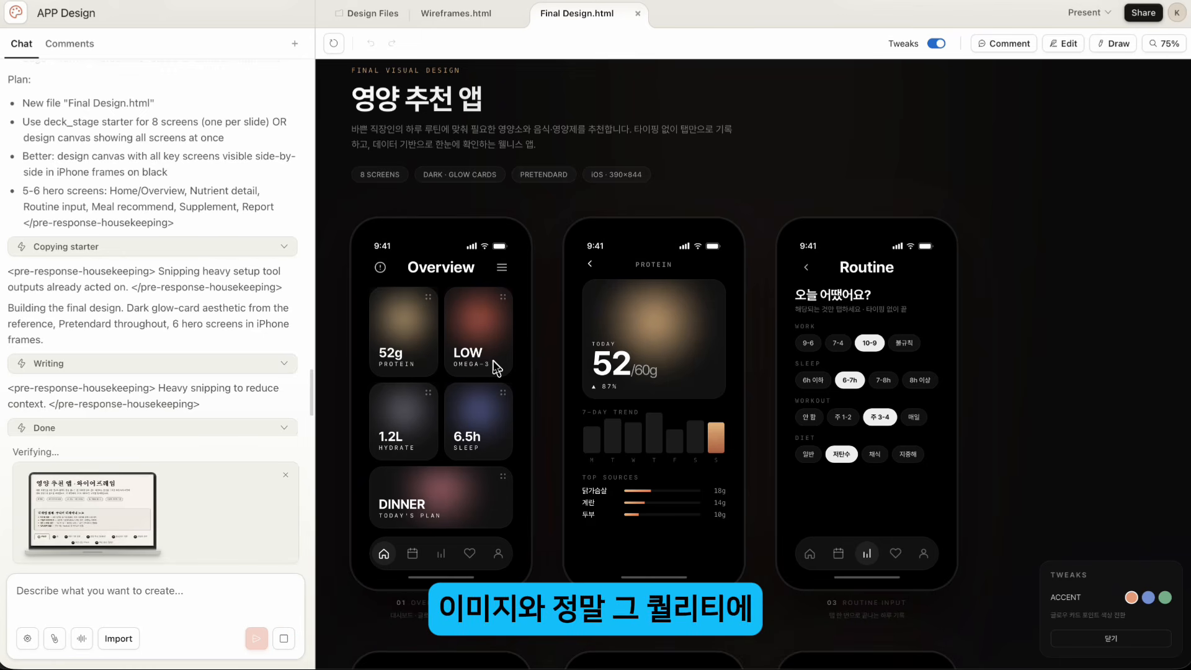
scroll(546, 341, "down", 3)
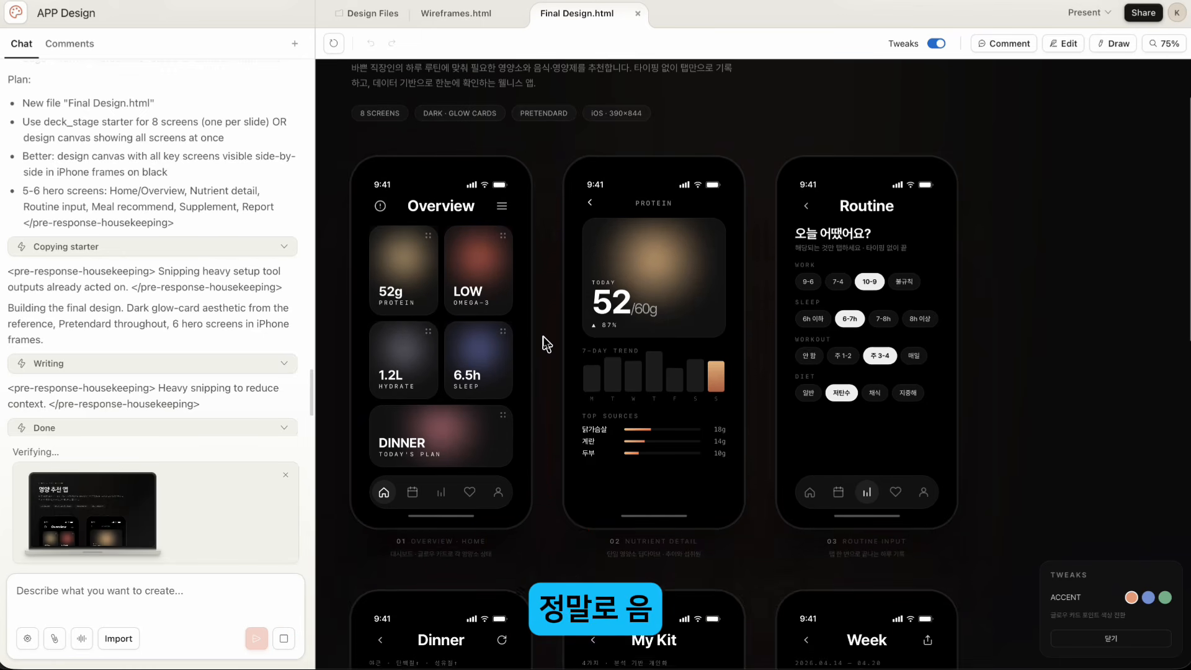
scroll(546, 344, "up", 3)
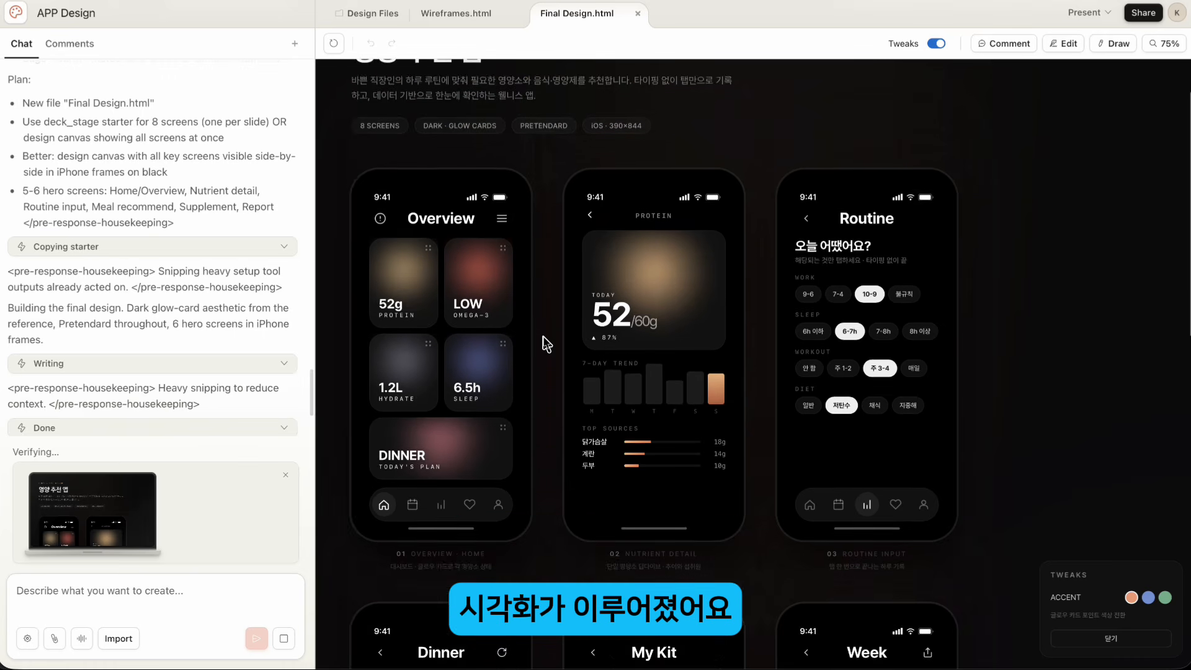
scroll(459, 260, "down", 2)
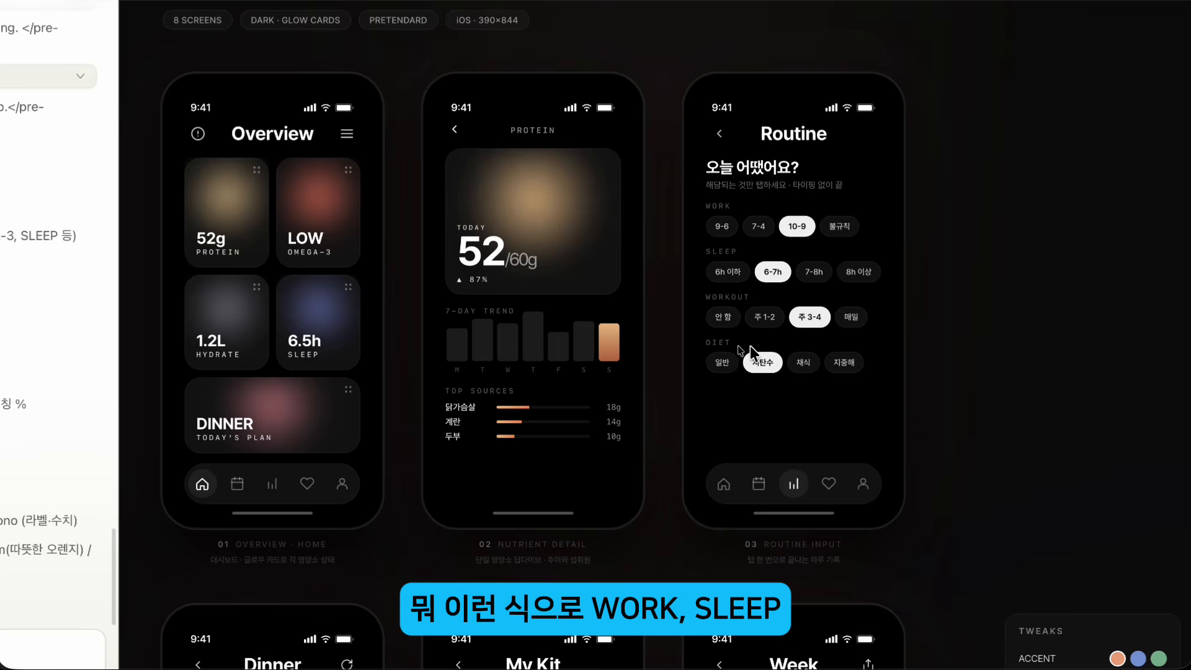
Examine the Dinner, My Kit, Week, onboarding and Profile screens of the final design, then return to its start.
scroll(845, 337, "down", 6)
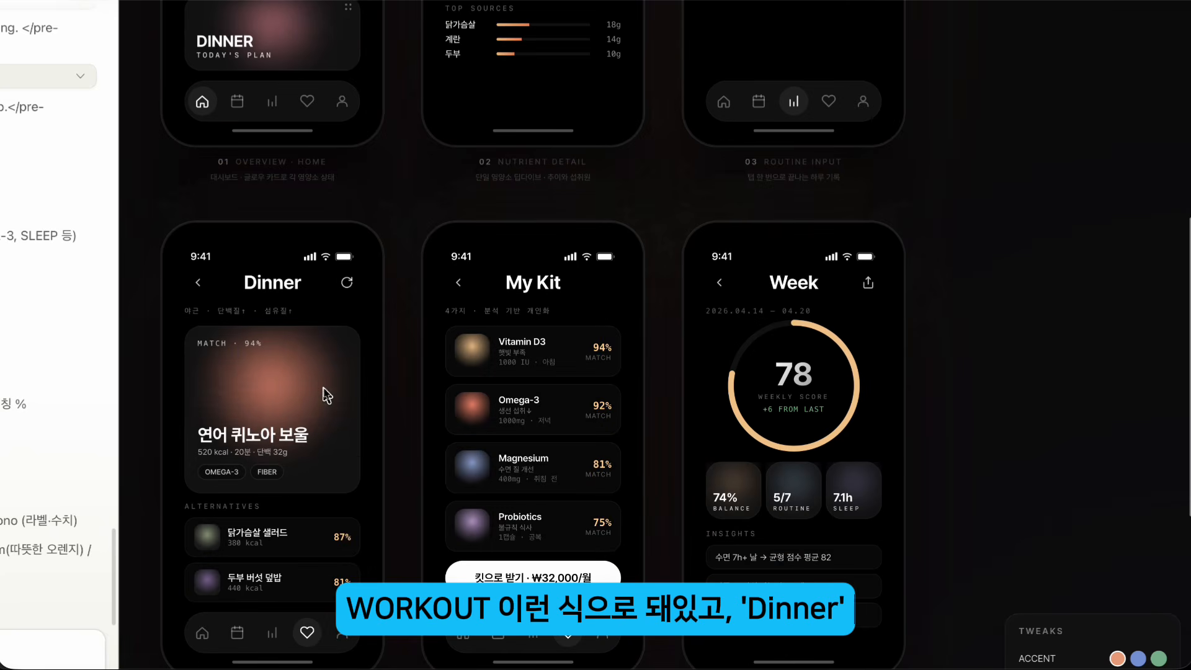
scroll(372, 438, "down", 3)
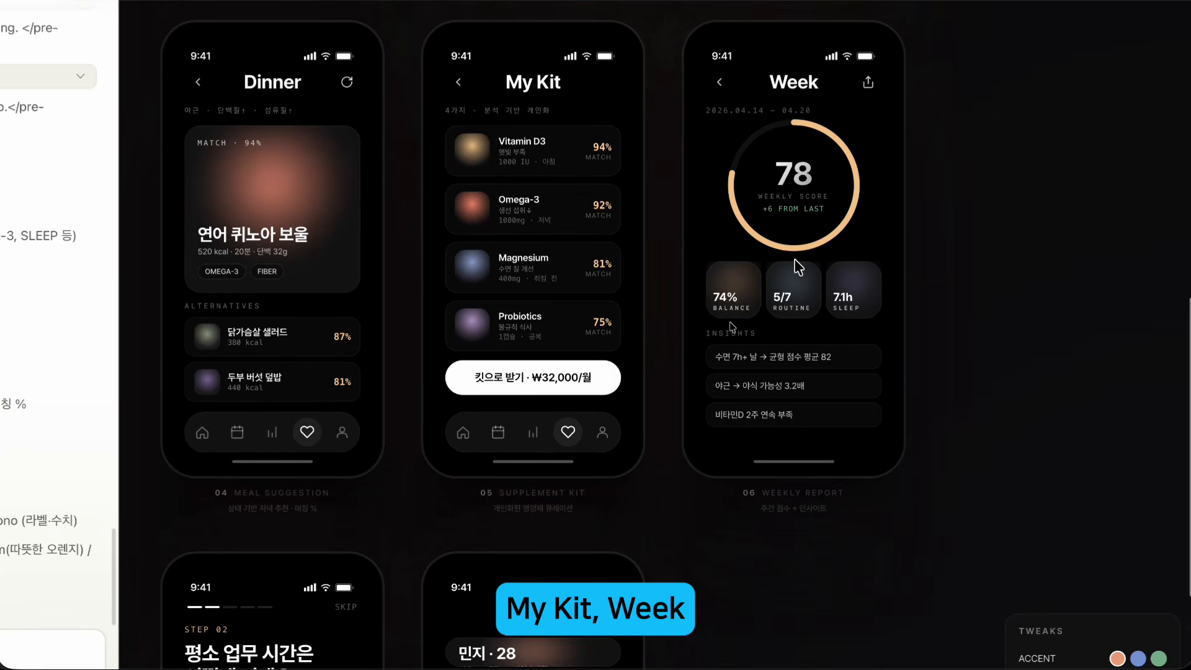
scroll(155, 494, "down", 5)
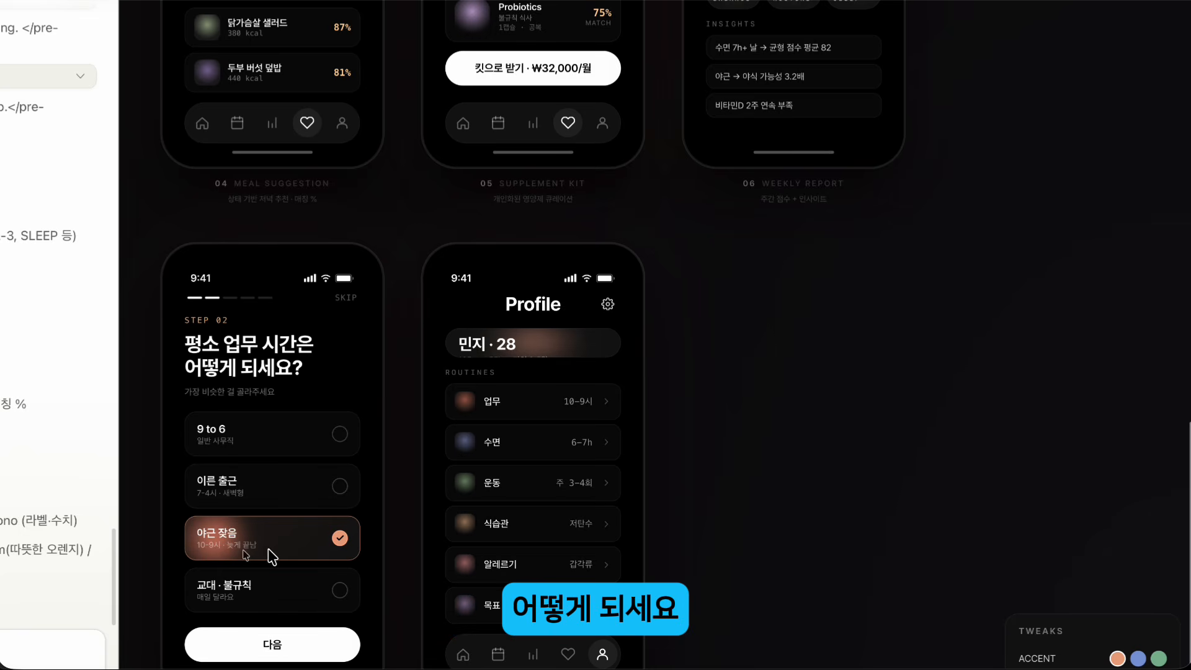
scroll(298, 547, "down", 1)
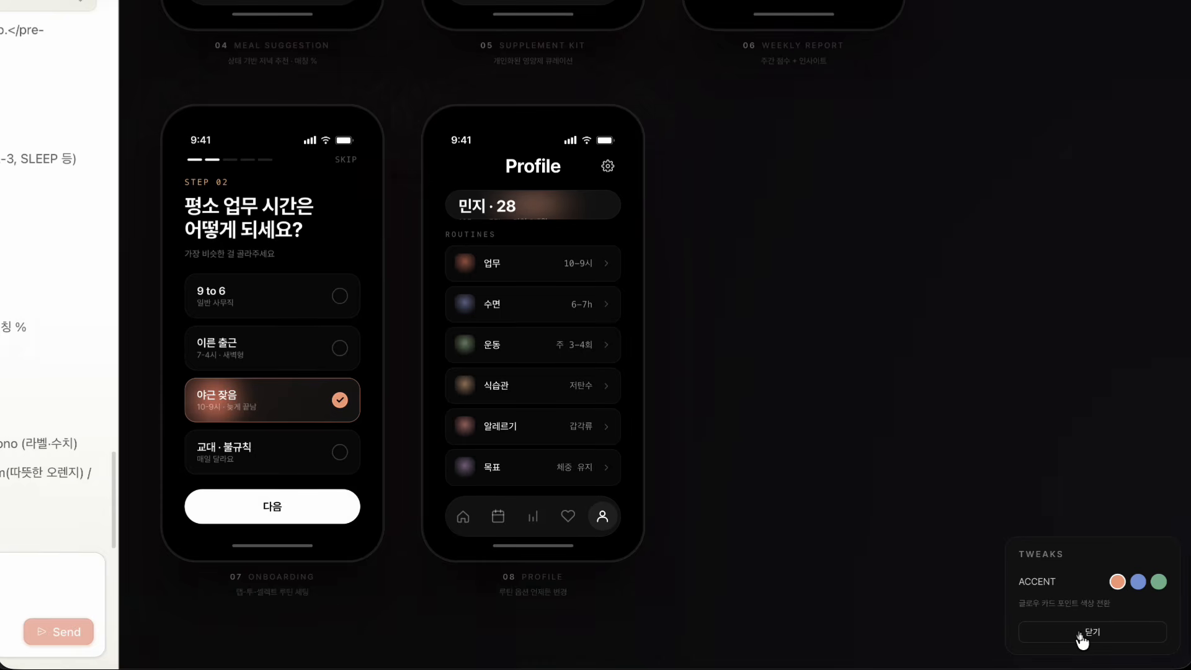
scroll(736, 507, "up", 8)
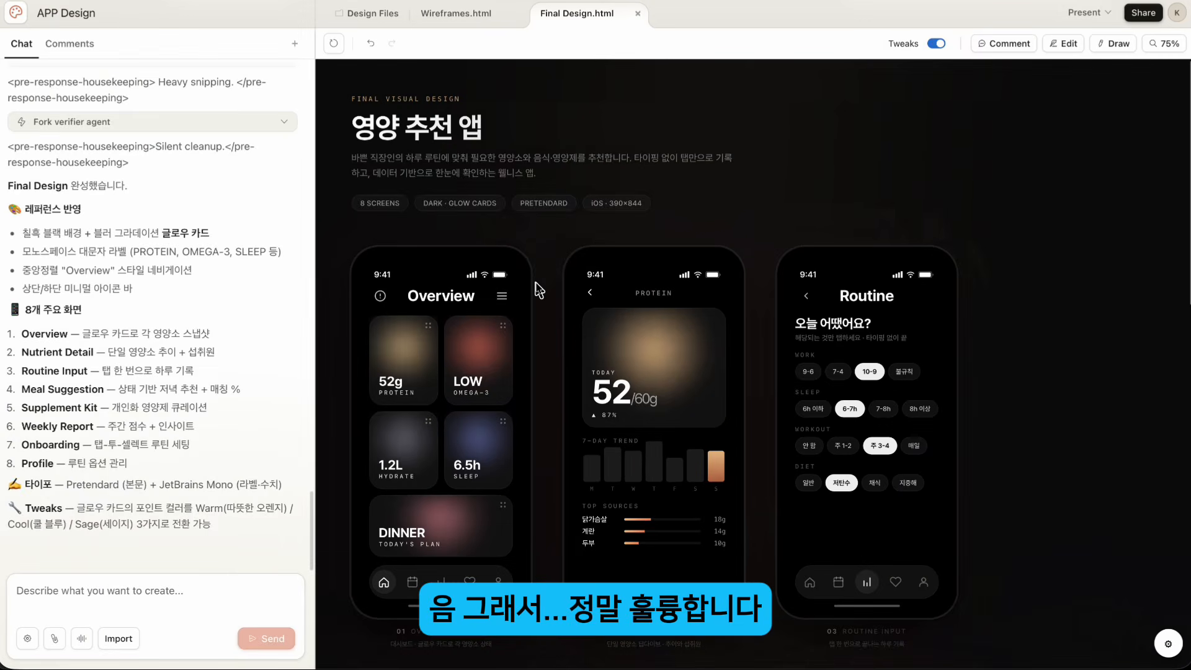
scroll(470, 276, "down", 7)
scroll(539, 289, "up", 7)
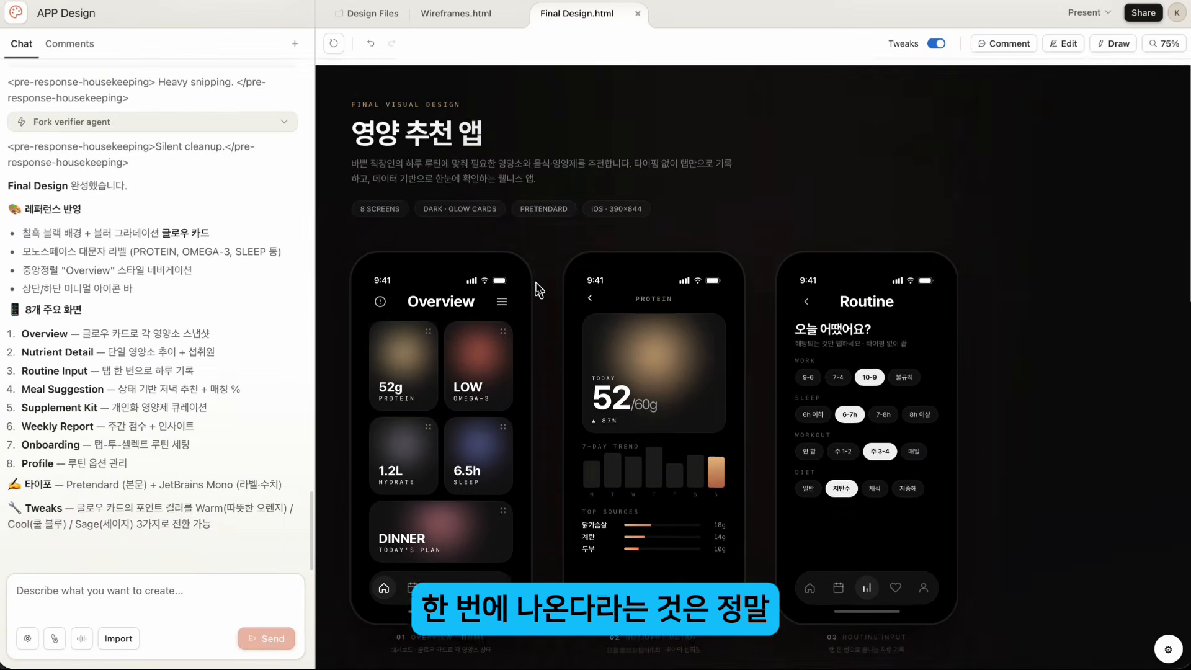
scroll(538, 289, "down", 7)
scroll(834, 230, "up", 7)
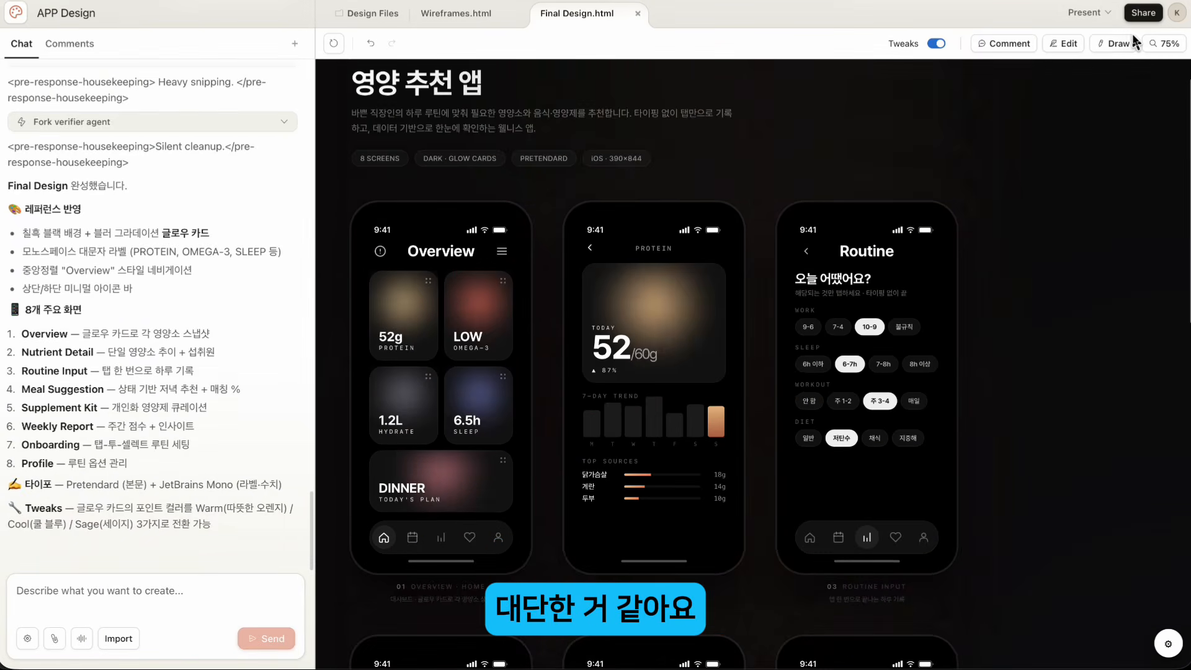
Present the final design in fullscreen, look over all its app screens and leave the presentation.
left_click(1101, 14)
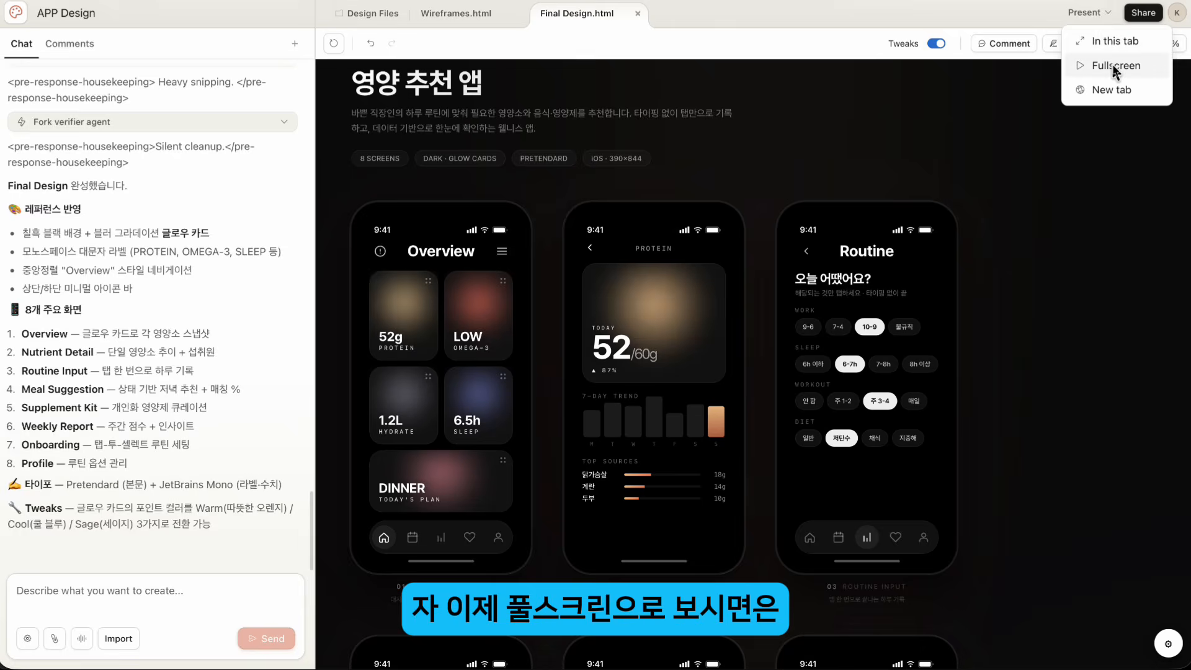
left_click(1112, 64)
scroll(665, 180, "down", 5)
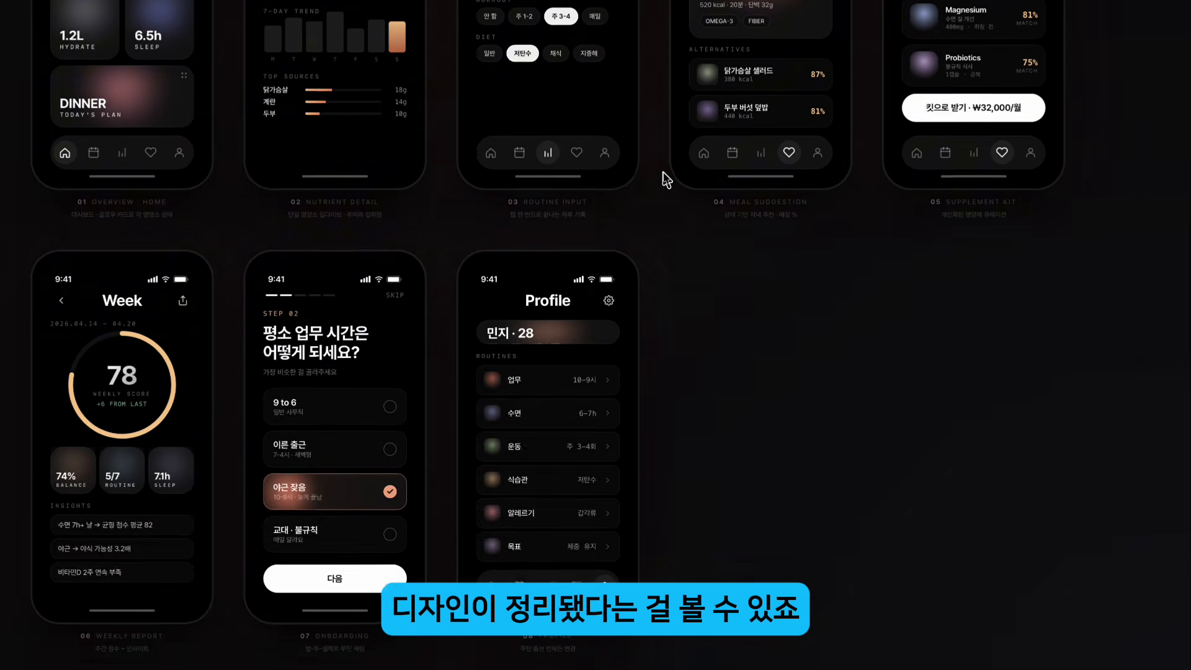
scroll(665, 179, "up", 6)
key("Escape")
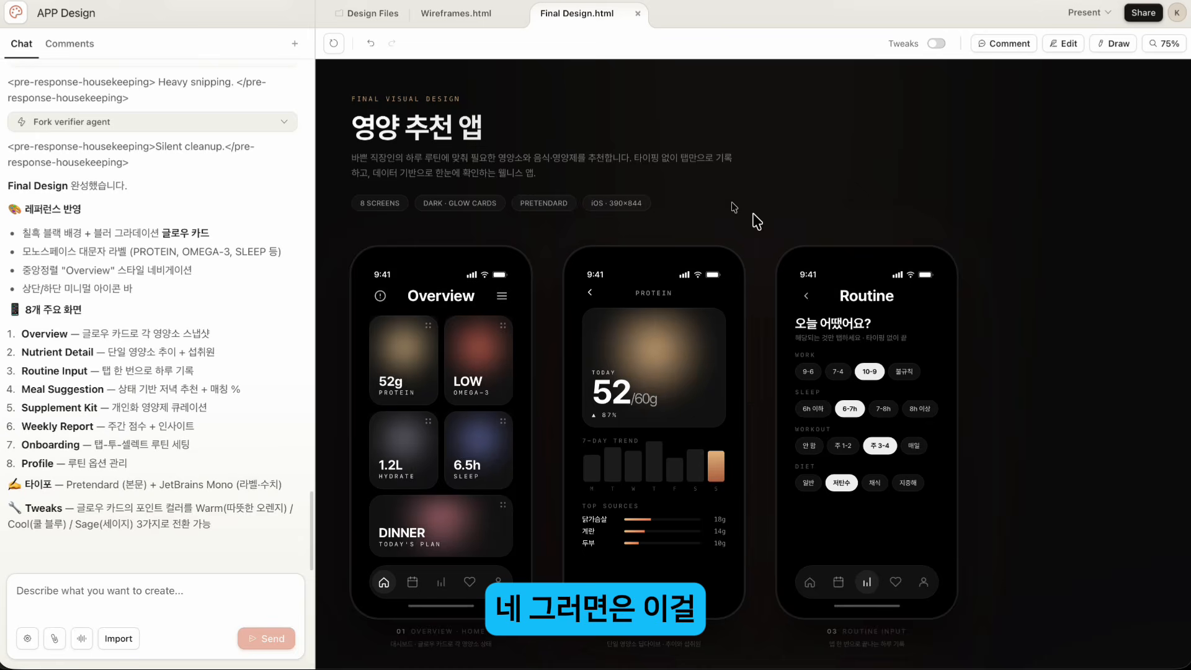
Send the request "최종 앱 디자인 화면 내 버튼을 실제로 클릭할 수 있도록 인터렉티브 모드로 만들어줘." in the chat.
scroll(438, 296, "down", 8)
scroll(438, 296, "up", 5)
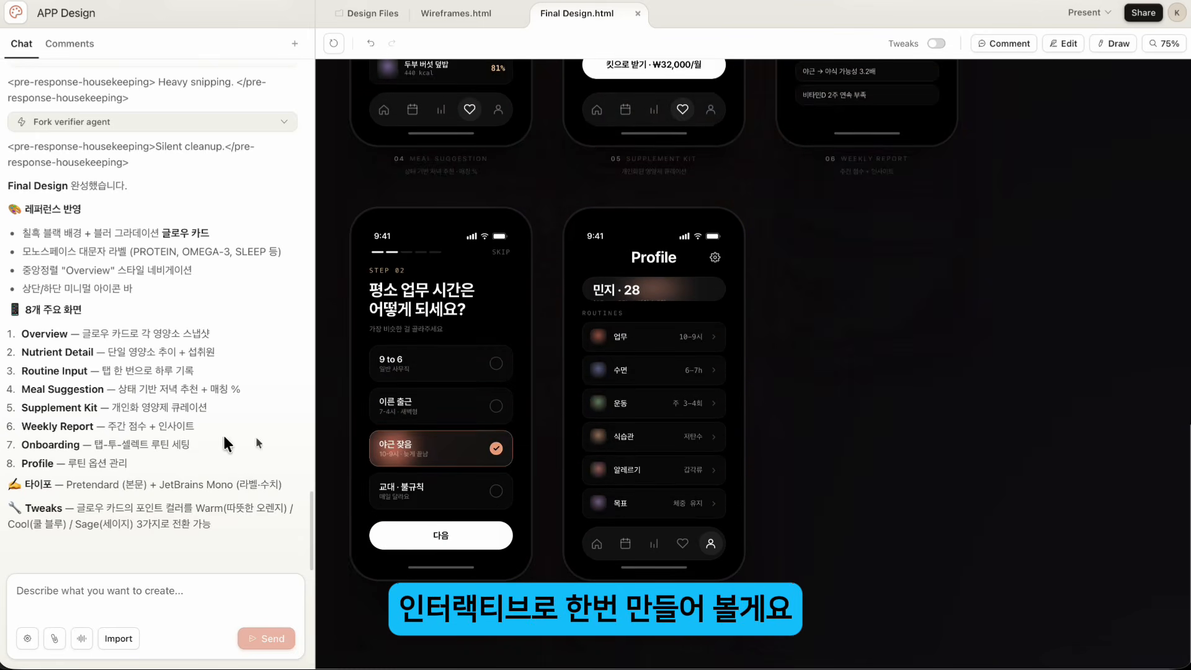
scroll(526, 356, "up", 2)
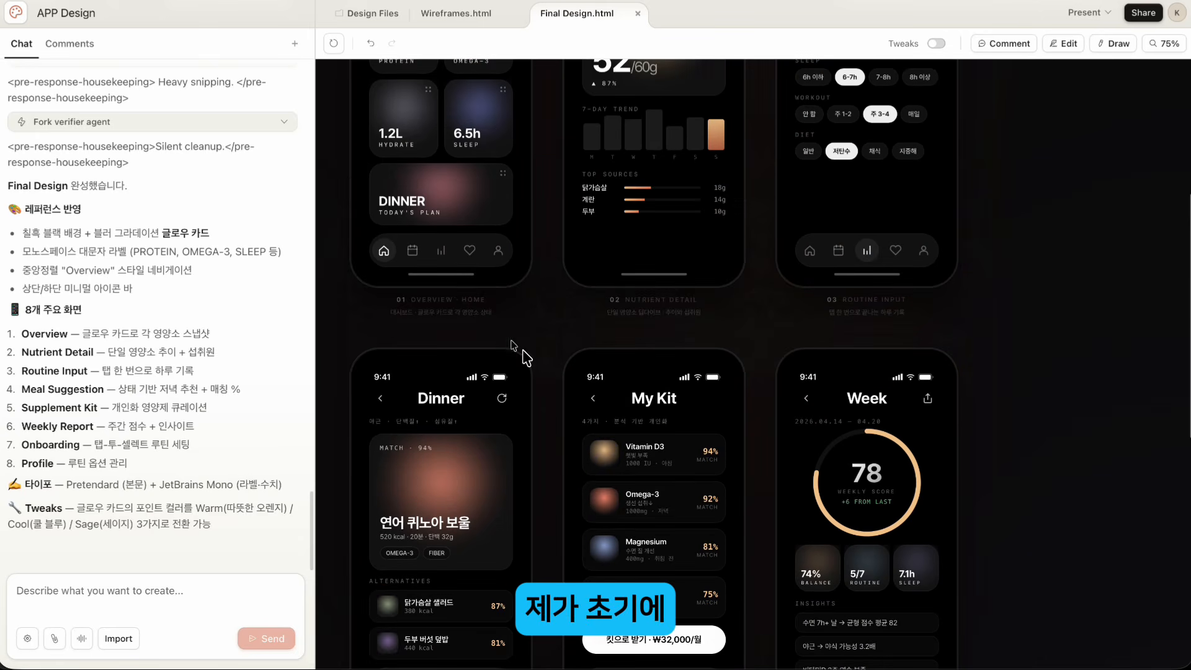
scroll(422, 254, "up", 2)
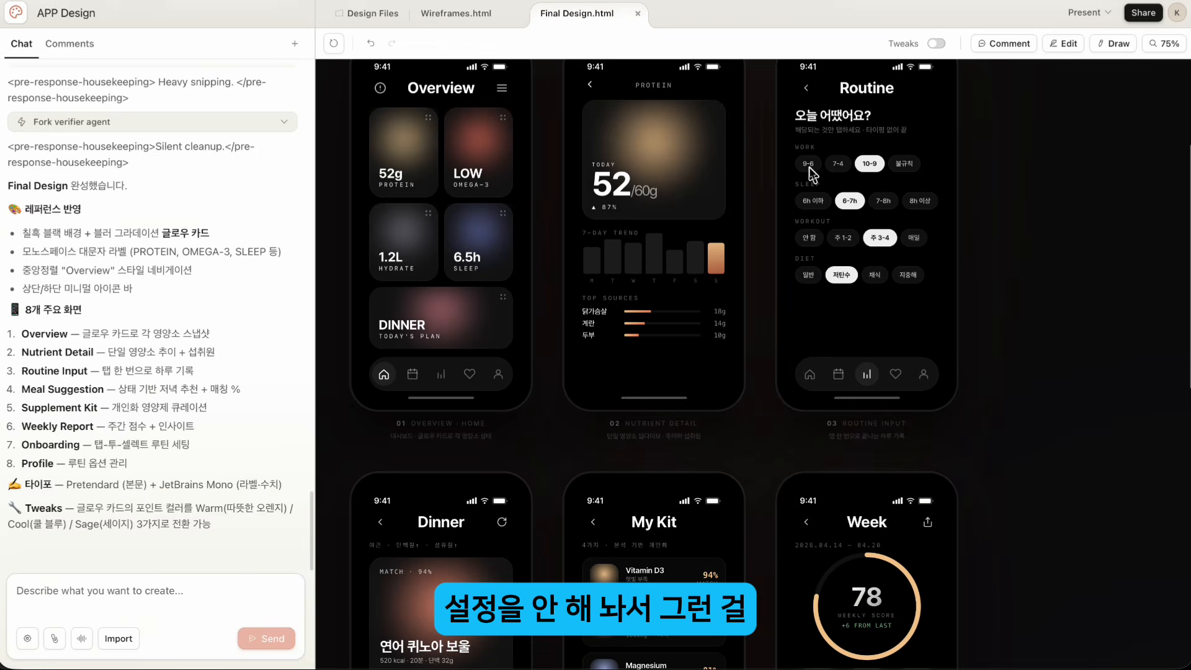
left_click(130, 590)
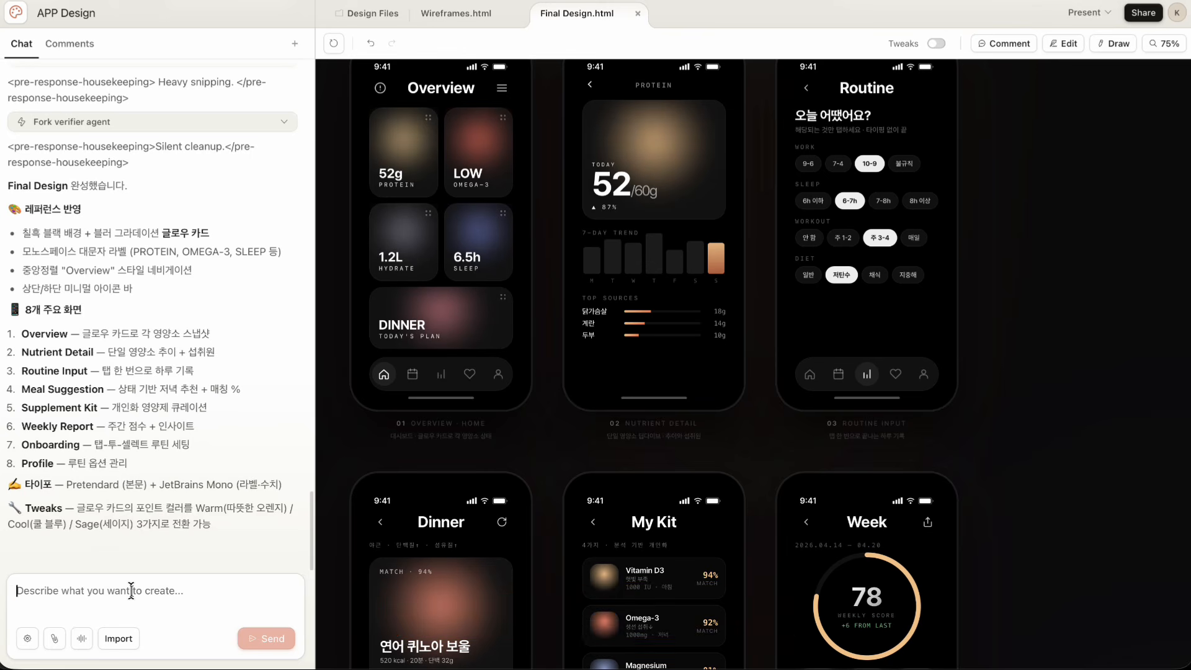
type("최종 앱 디자인 화면")
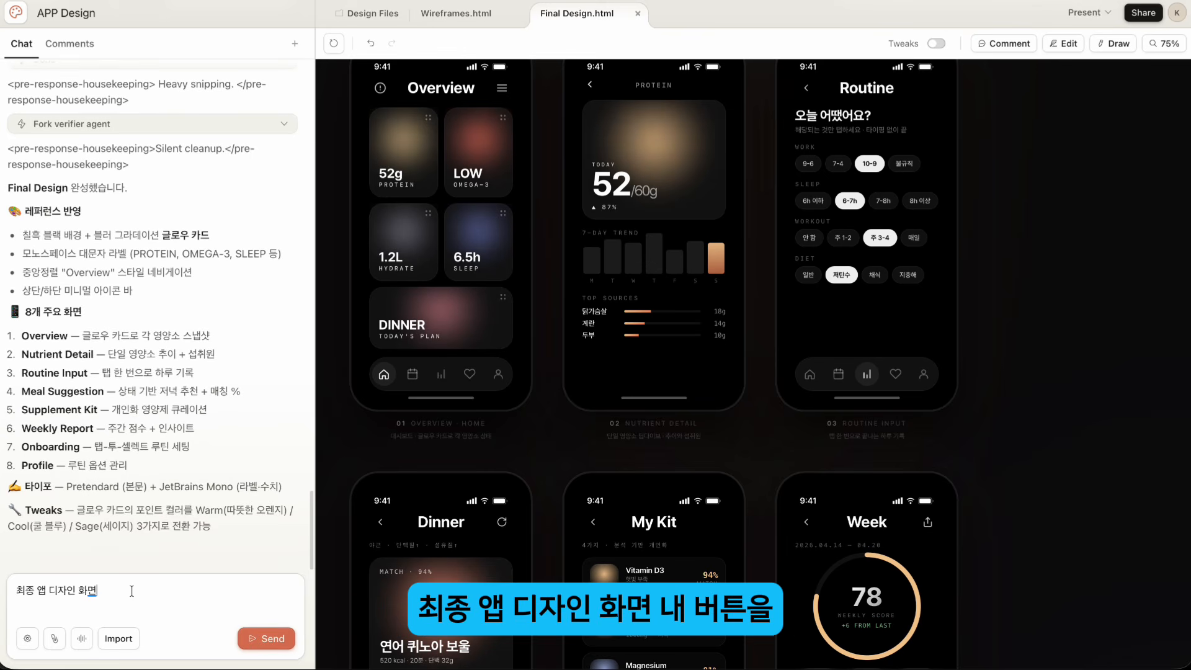
type(" 내 버튼을 실제로 클릭할 수 ")
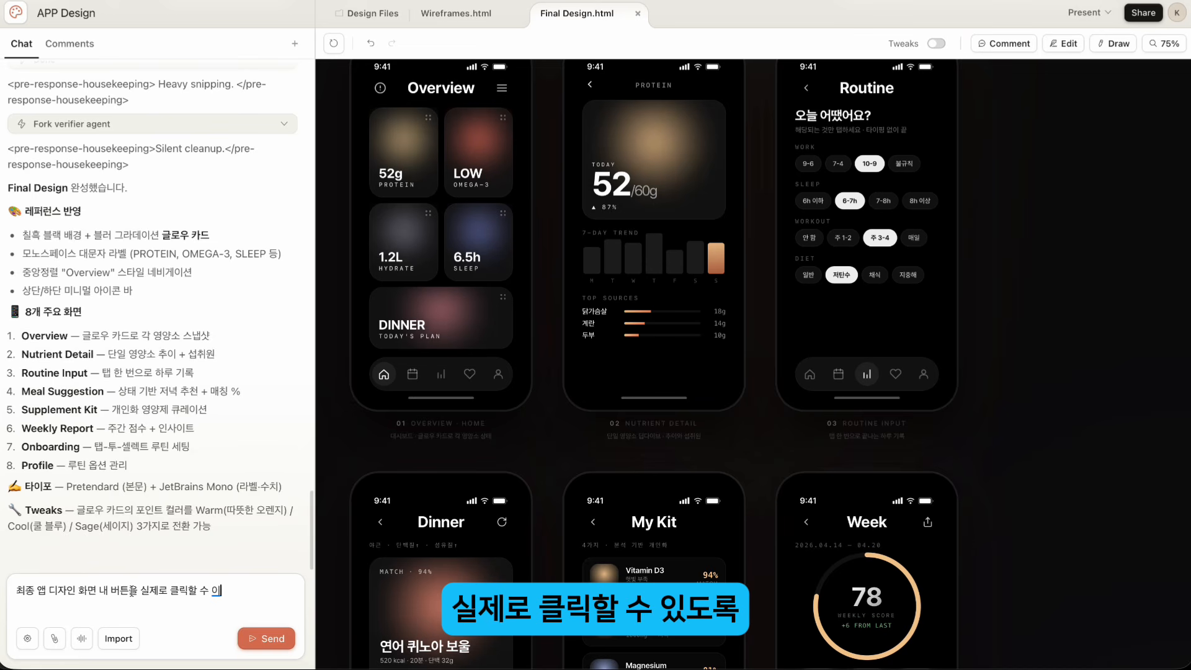
type("있도록 인터렉티브 모드로 만들어")
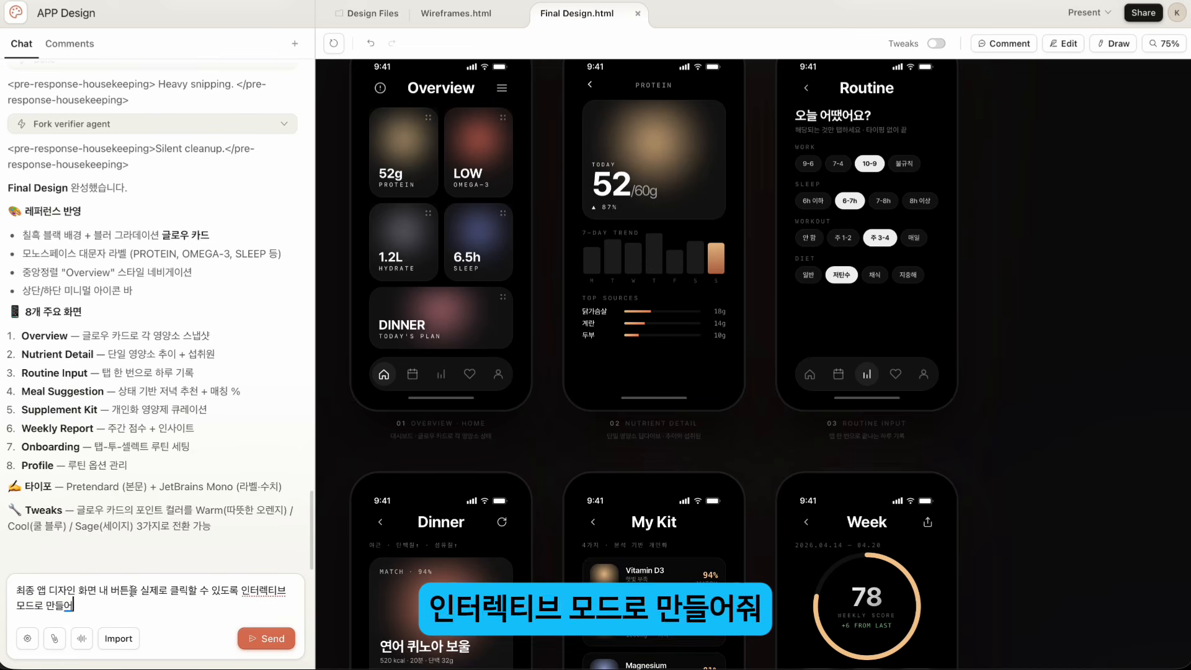
type("줘.")
key("shift+Return")
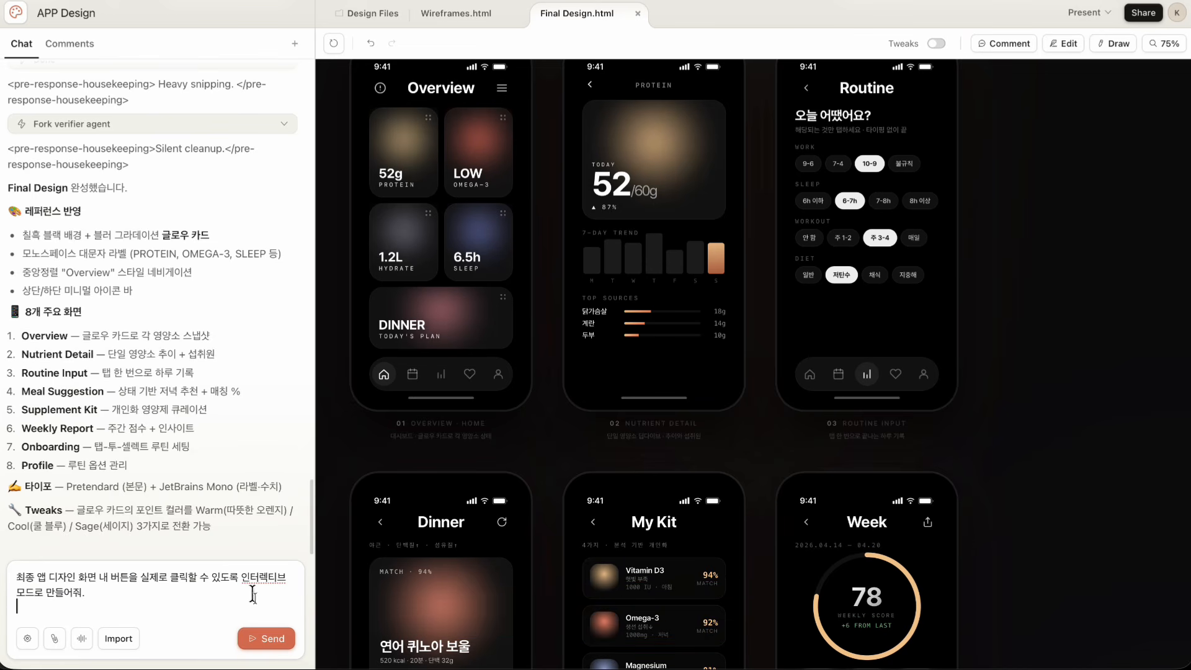
left_click(266, 638)
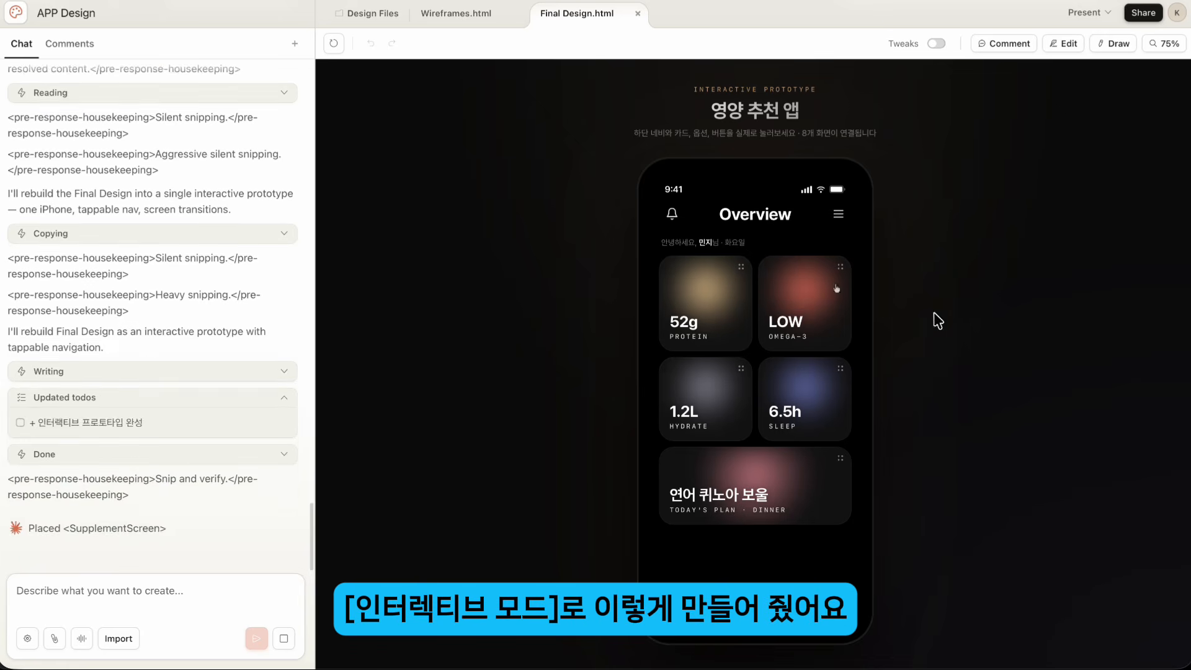
Test opening the Protein card and going back to Overview in the prototype, and present the design in fullscreen.
left_click(695, 328)
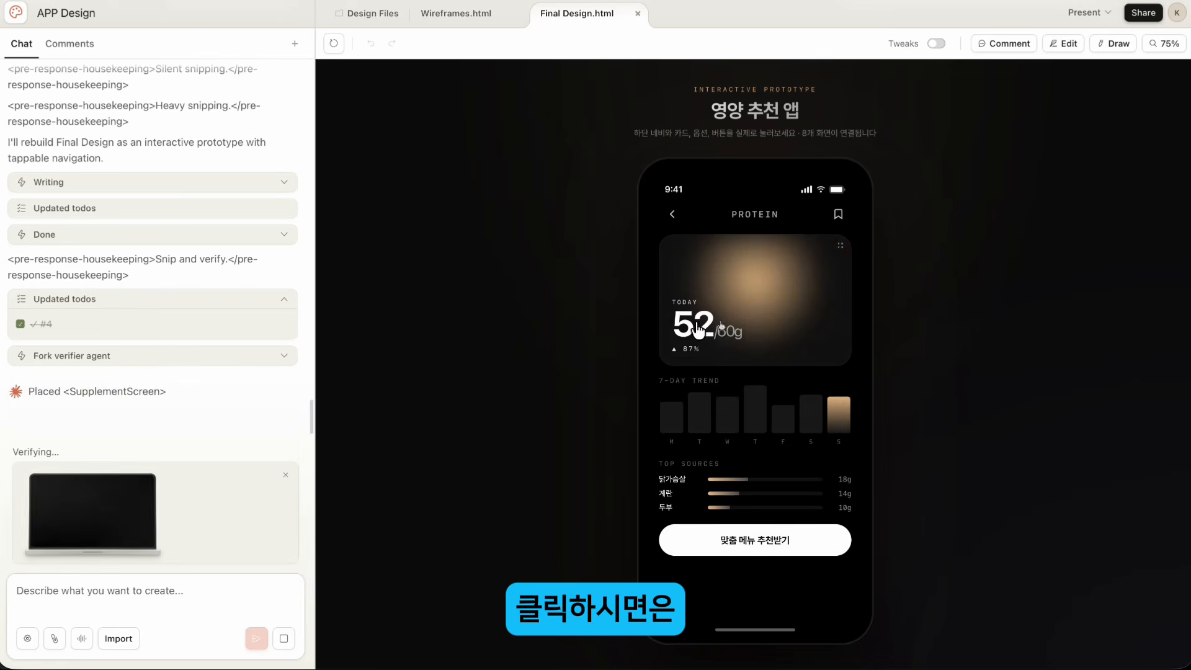
left_click(674, 214)
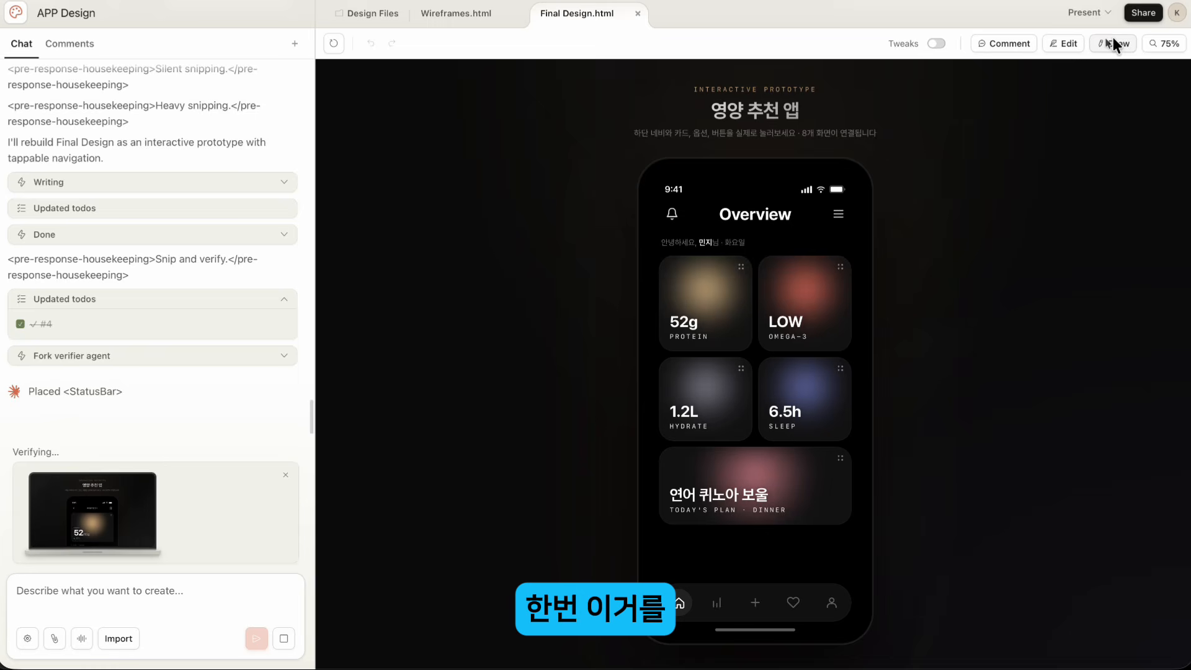
left_click(1088, 13)
left_click(1115, 65)
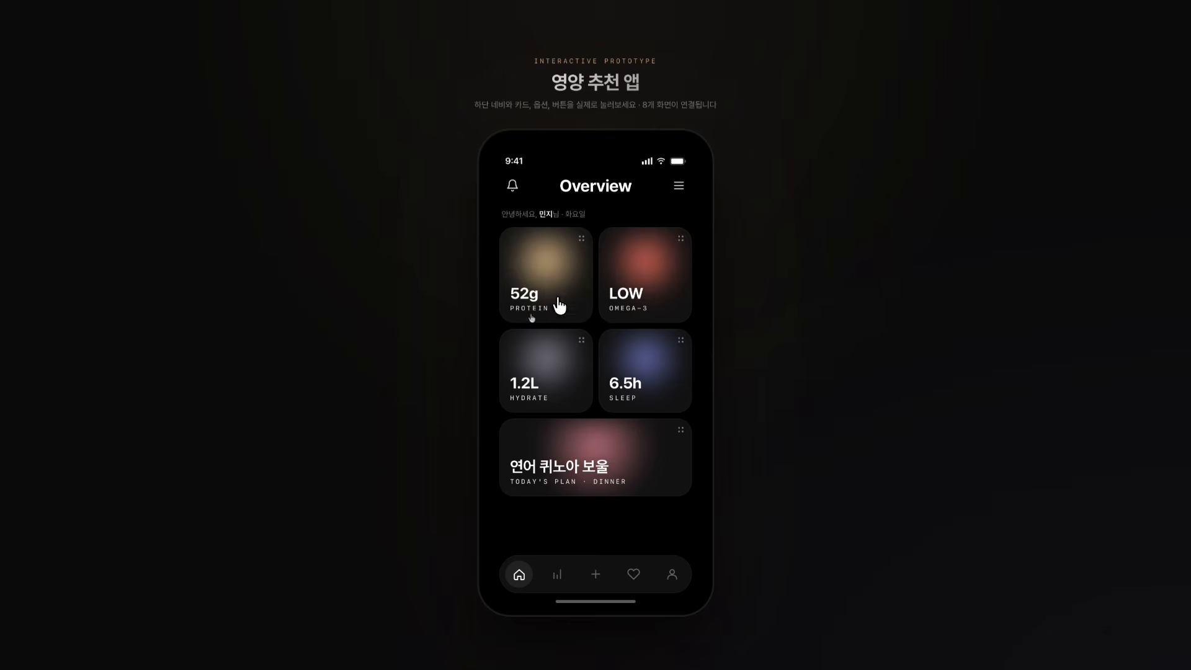
Test the Protein card through its menu recommendation, selecting 닭가슴살 샐러드 and the recipe view on the Dinner screen, and return to Overview.
left_click(544, 284)
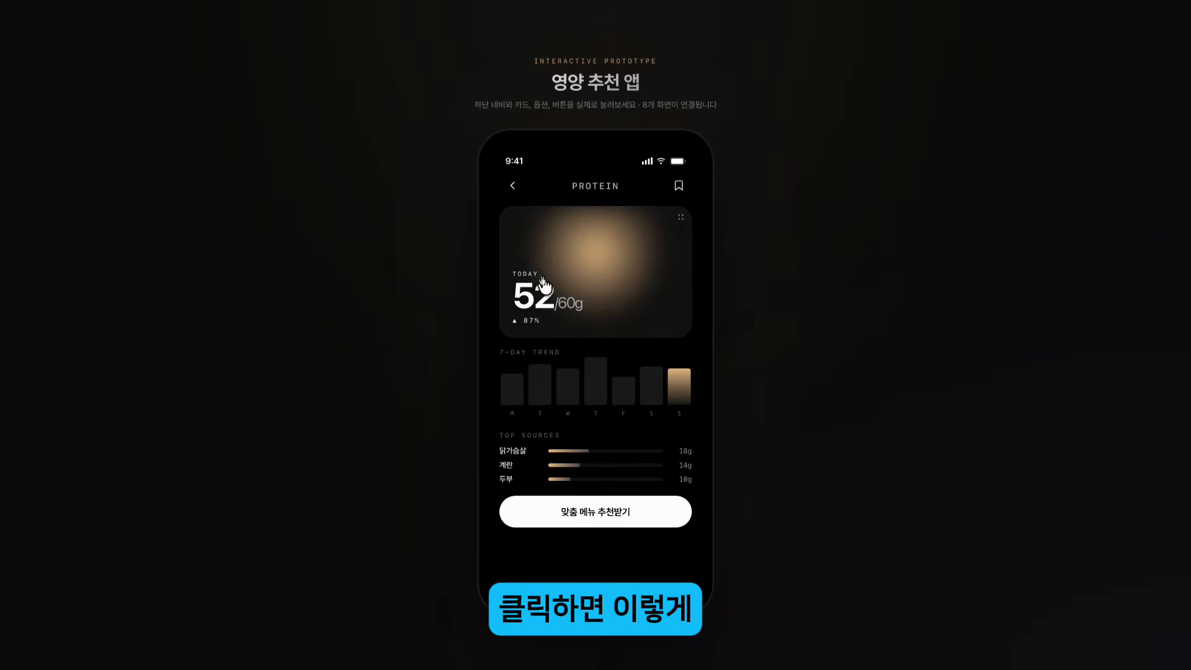
left_click(603, 518)
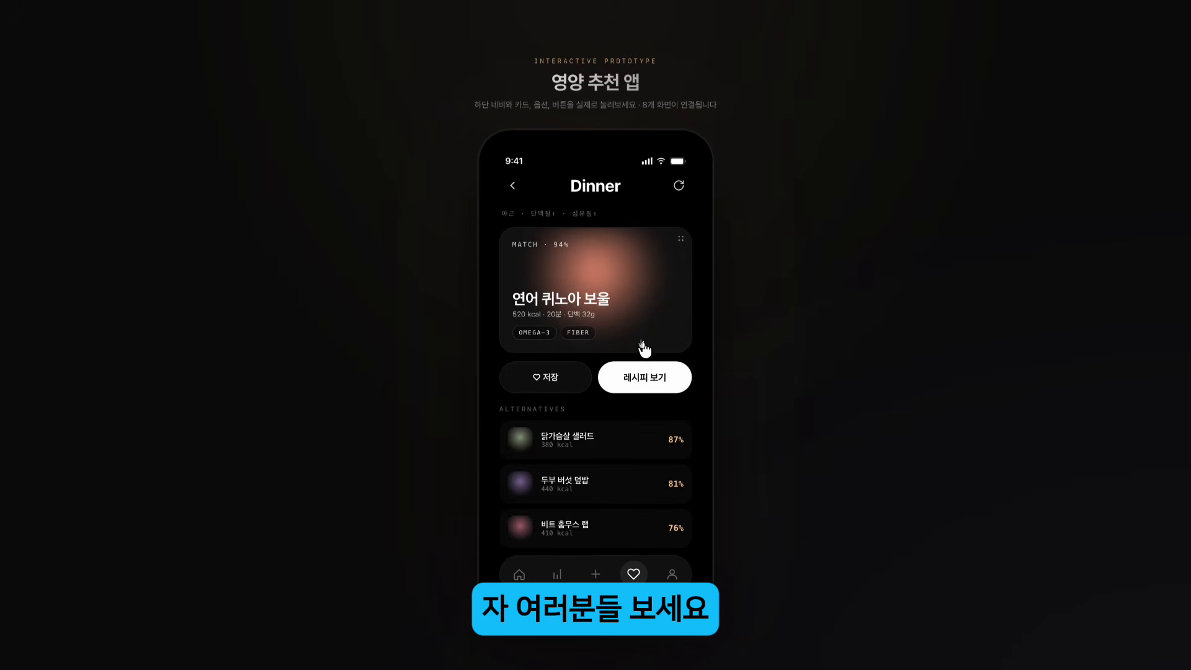
left_click(572, 441)
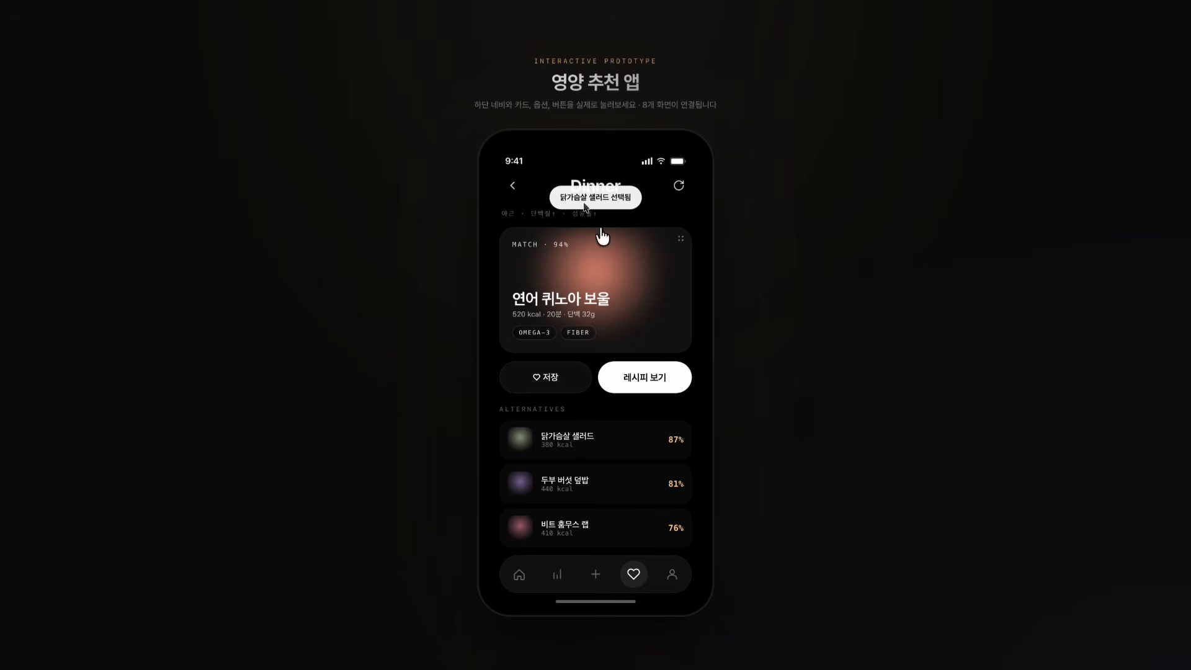
left_click(652, 380)
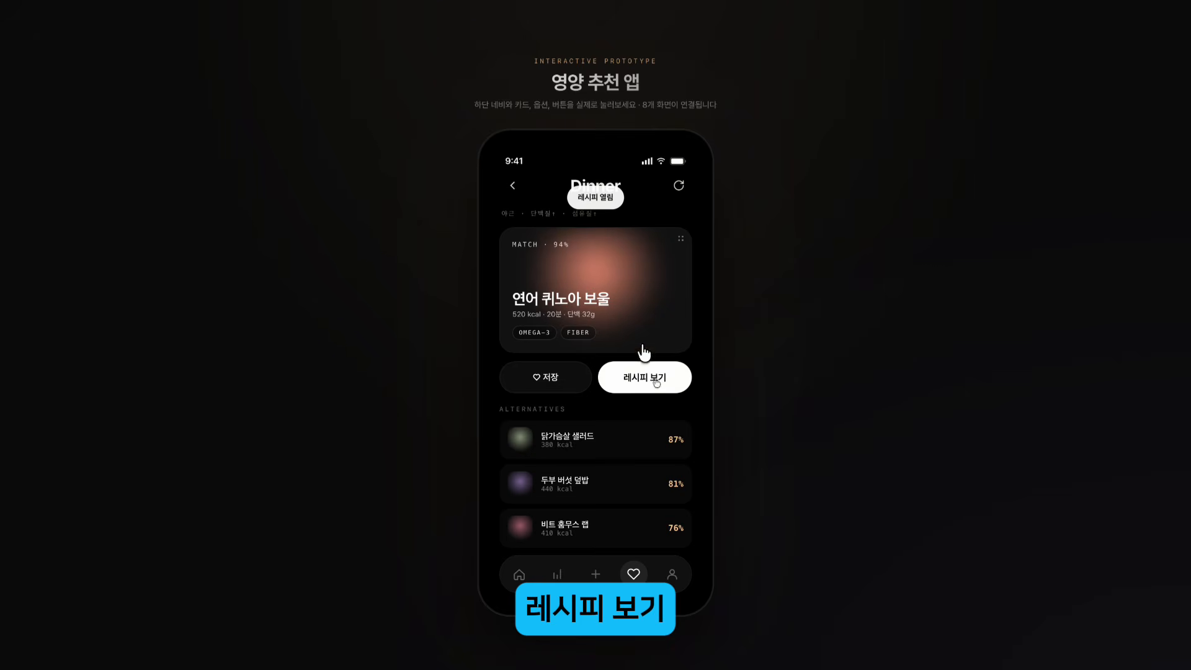
left_click(513, 186)
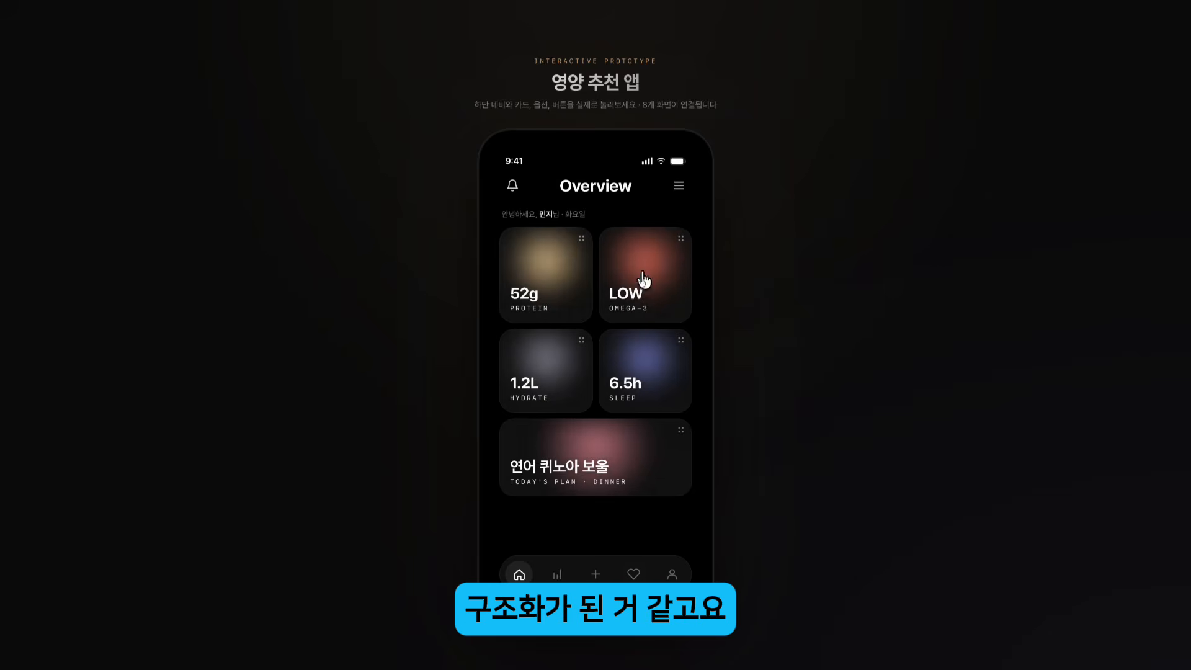
Test the Omega-3 and Hydrate cards through their detail screens and menu recommendations, returning to Overview after each.
left_click(644, 281)
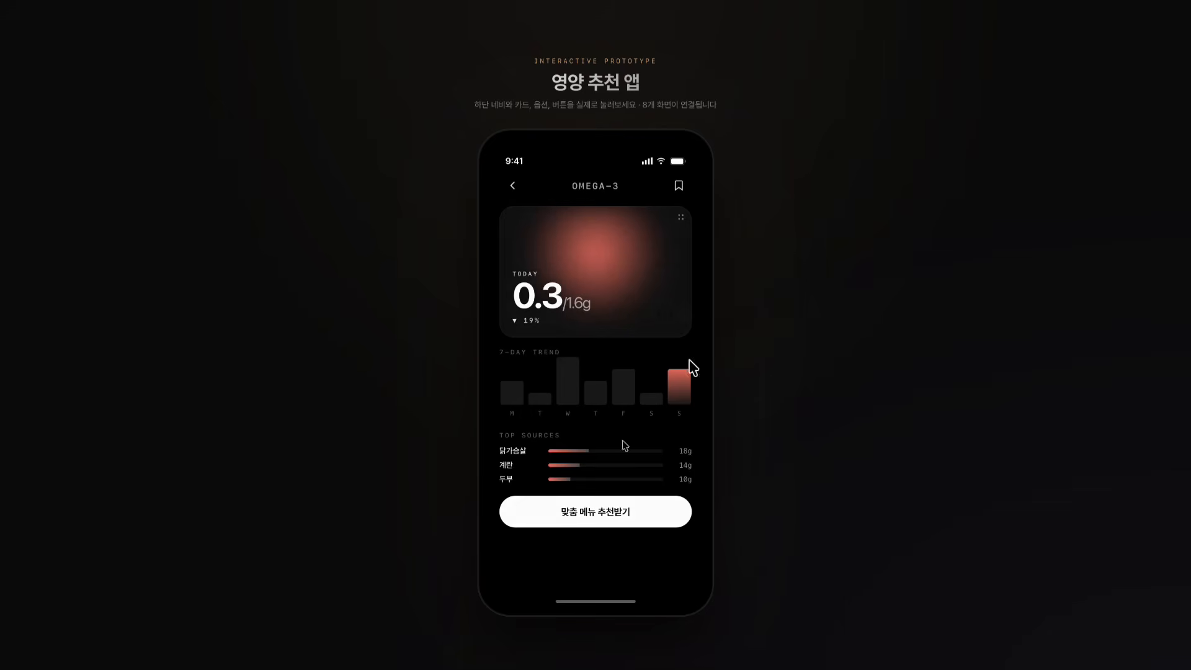
left_click(607, 516)
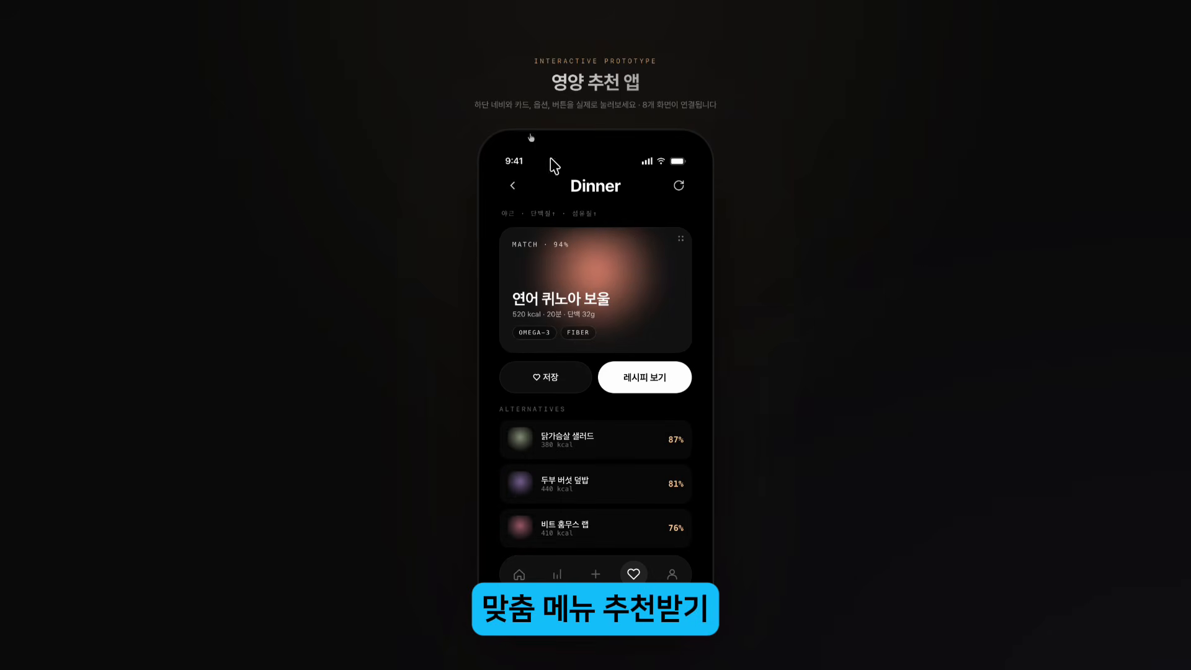
left_click(513, 186)
left_click(513, 188)
left_click(540, 380)
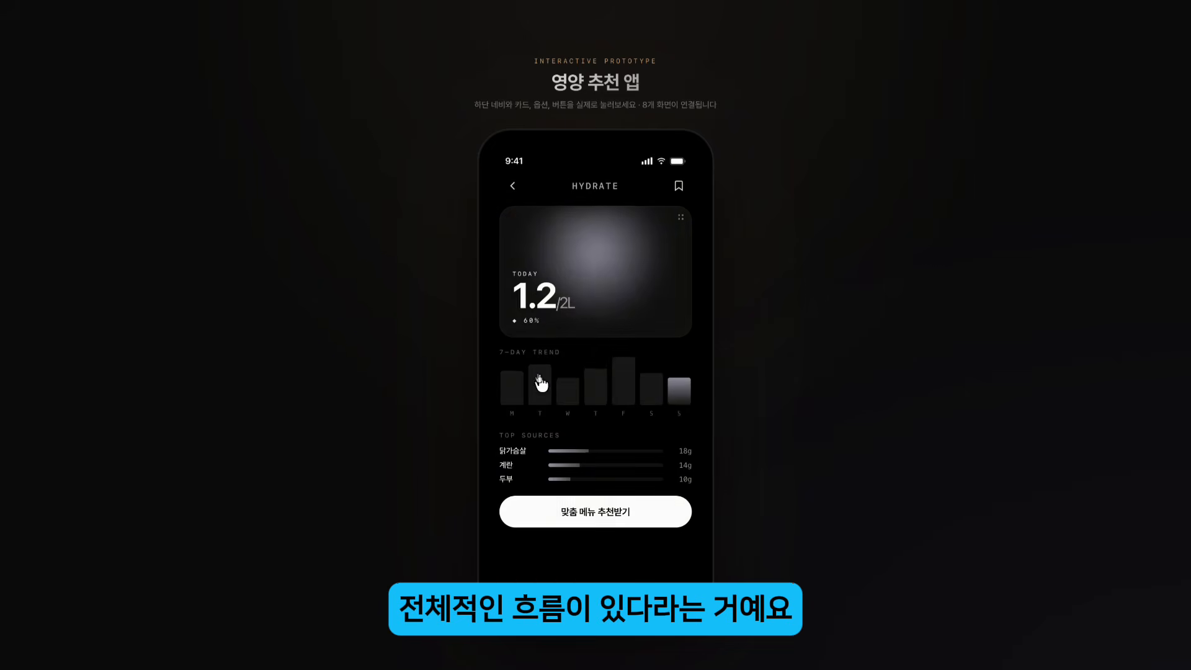
left_click(600, 524)
left_click(511, 186)
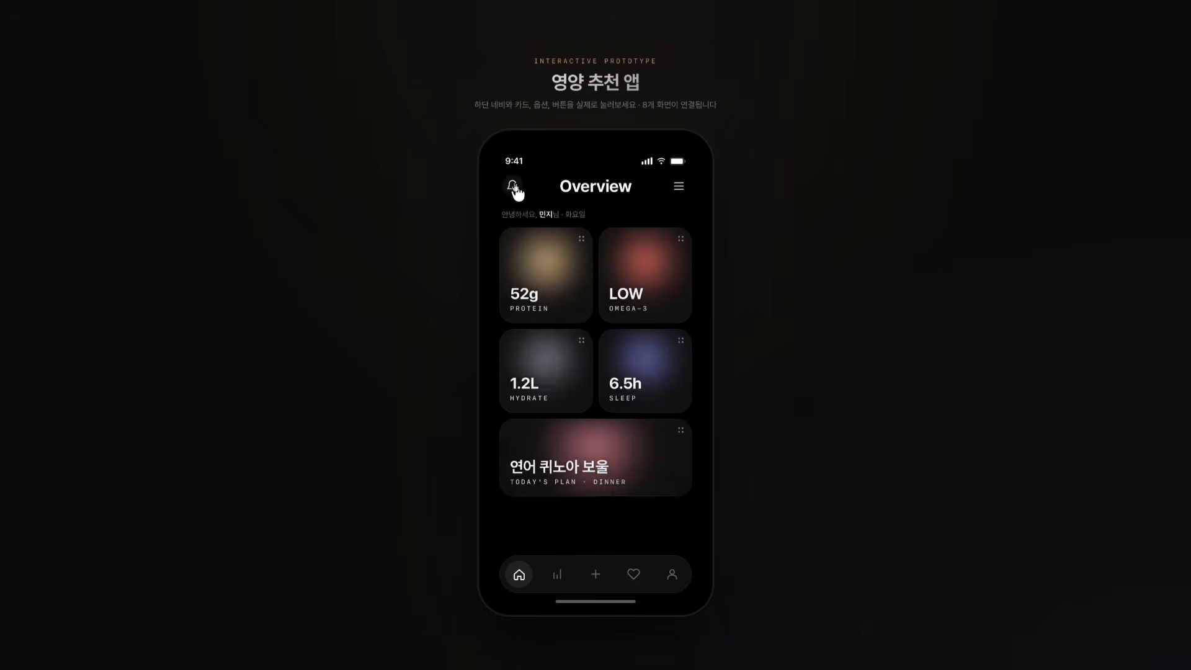
Test the Sleep card's menu recommendation, and save the suggested meal from Overview's dinner plan card.
left_click(640, 378)
left_click(605, 512)
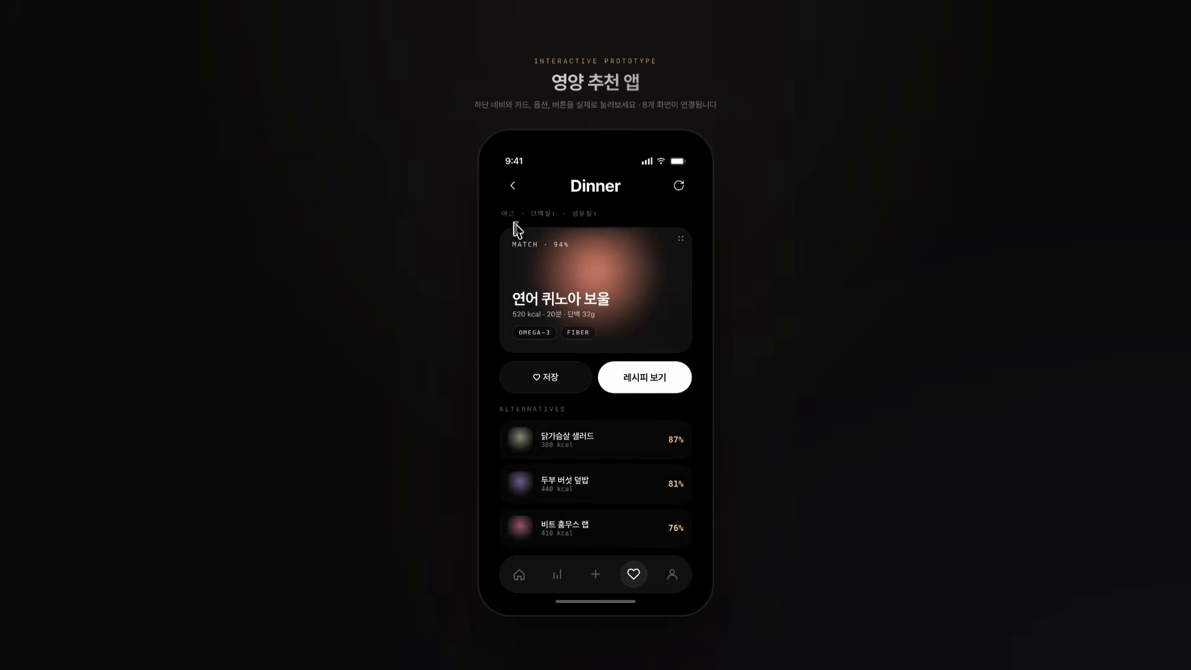
left_click(513, 187)
left_click(558, 447)
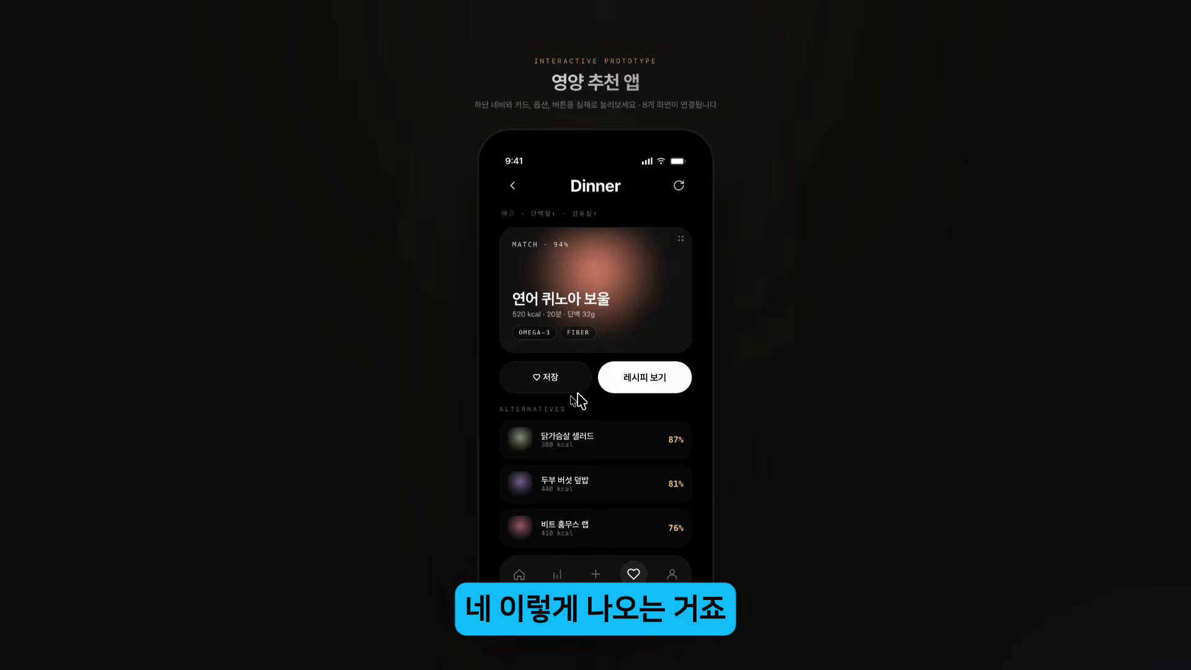
left_click(549, 388)
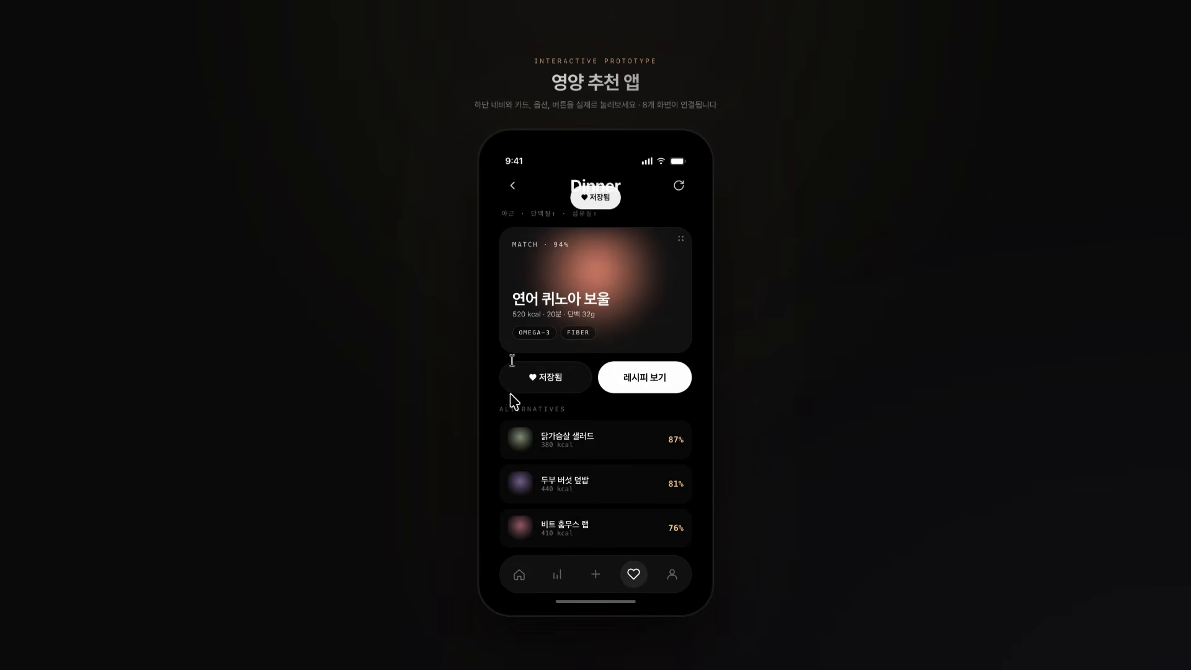
On the Routine screen, set work to 불규칙, sleep to 6h↓, workout to 안 함 and diet to 채식, and run the analysis.
left_click(583, 575)
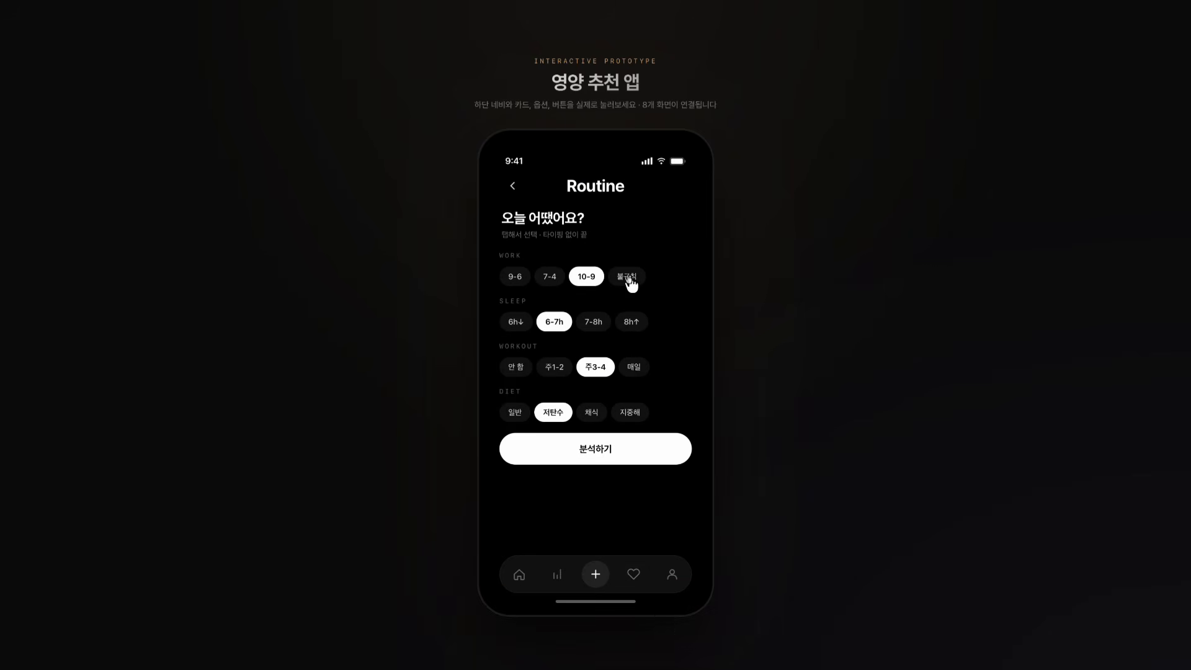
left_click(628, 278)
left_click(549, 278)
left_click(515, 277)
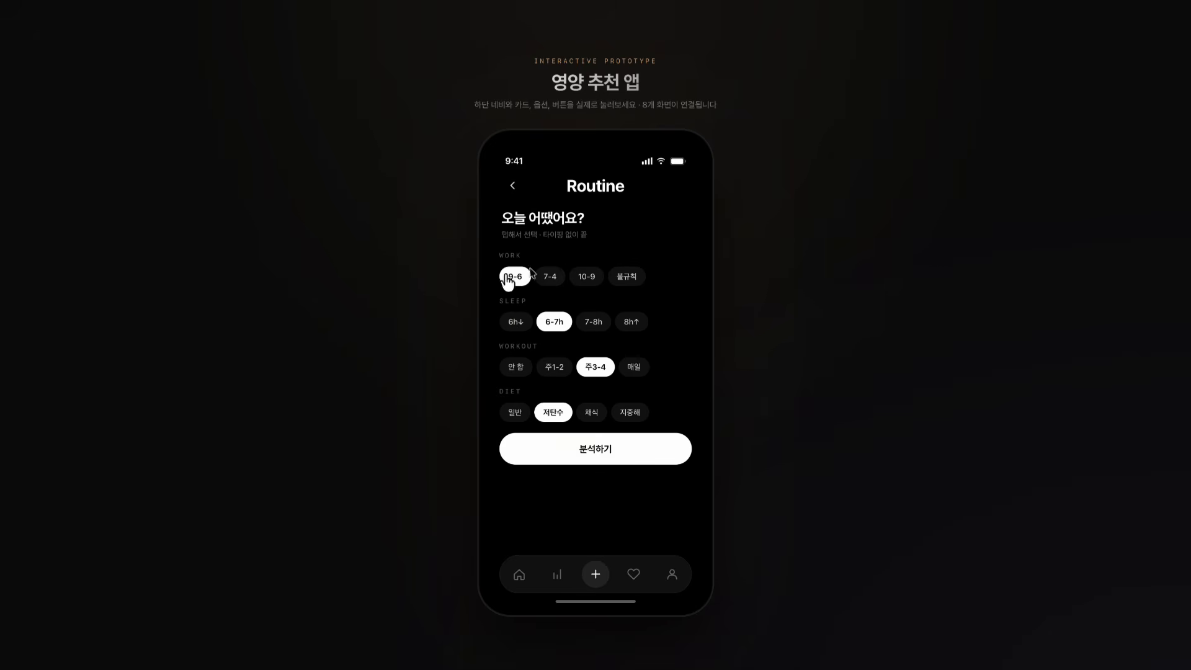
left_click(626, 278)
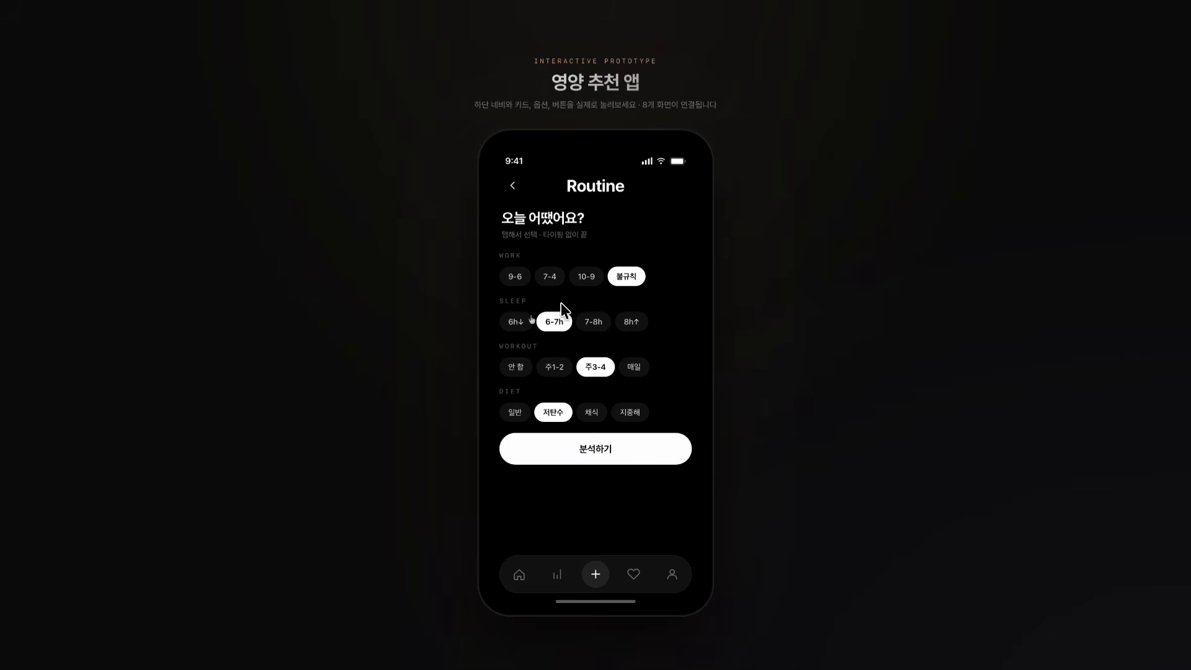
left_click(512, 329)
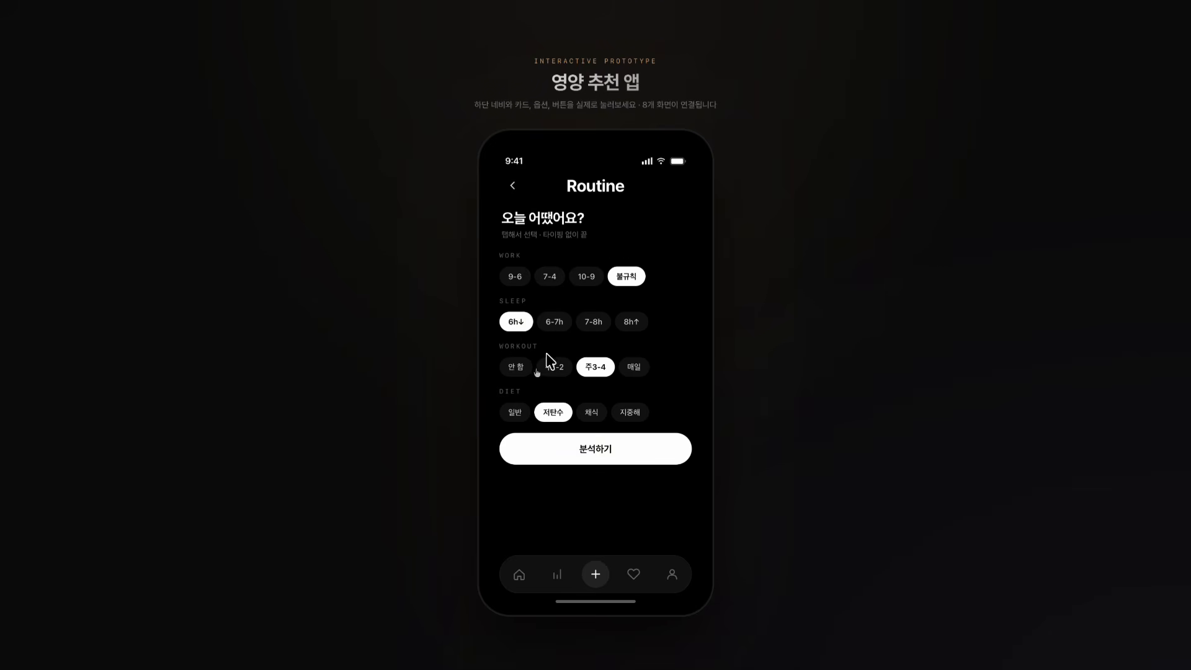
left_click(516, 368)
left_click(600, 416)
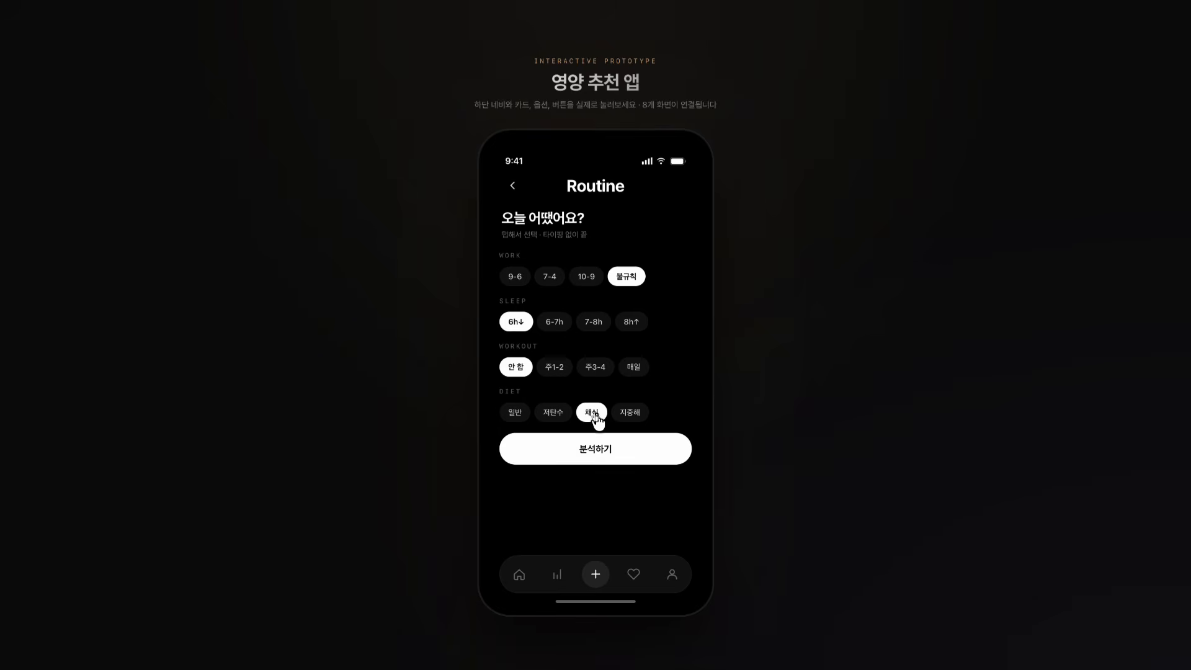
left_click(609, 451)
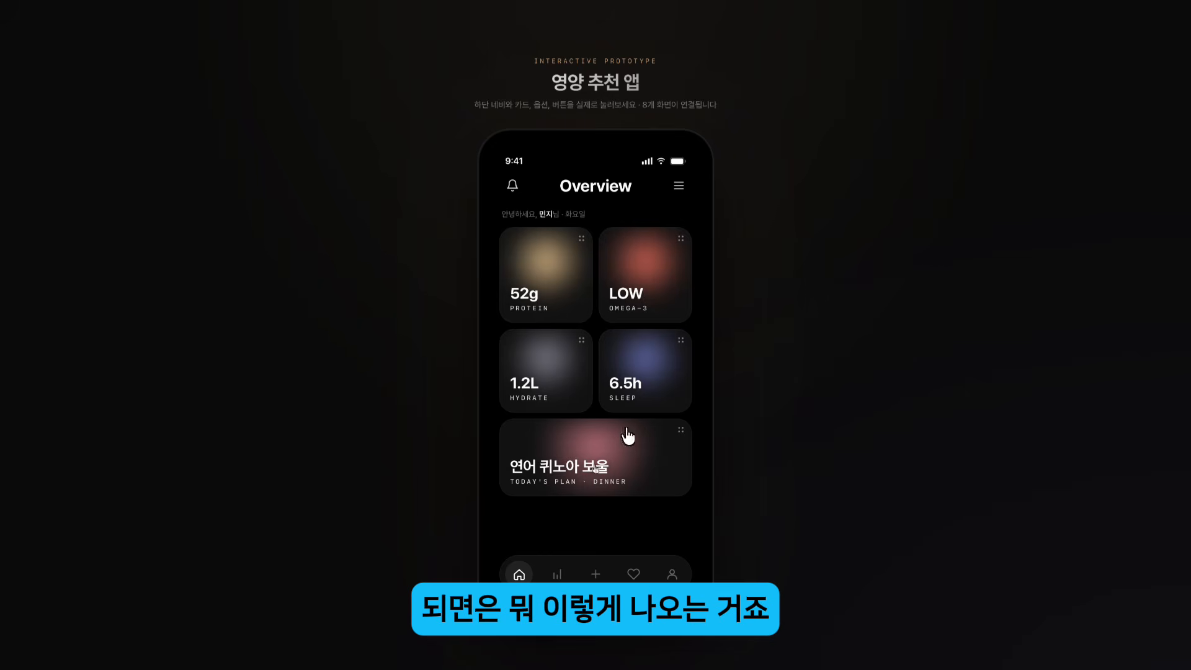
Test selecting each of the three alternative meals on the prototype's Dinner screen.
left_click(634, 575)
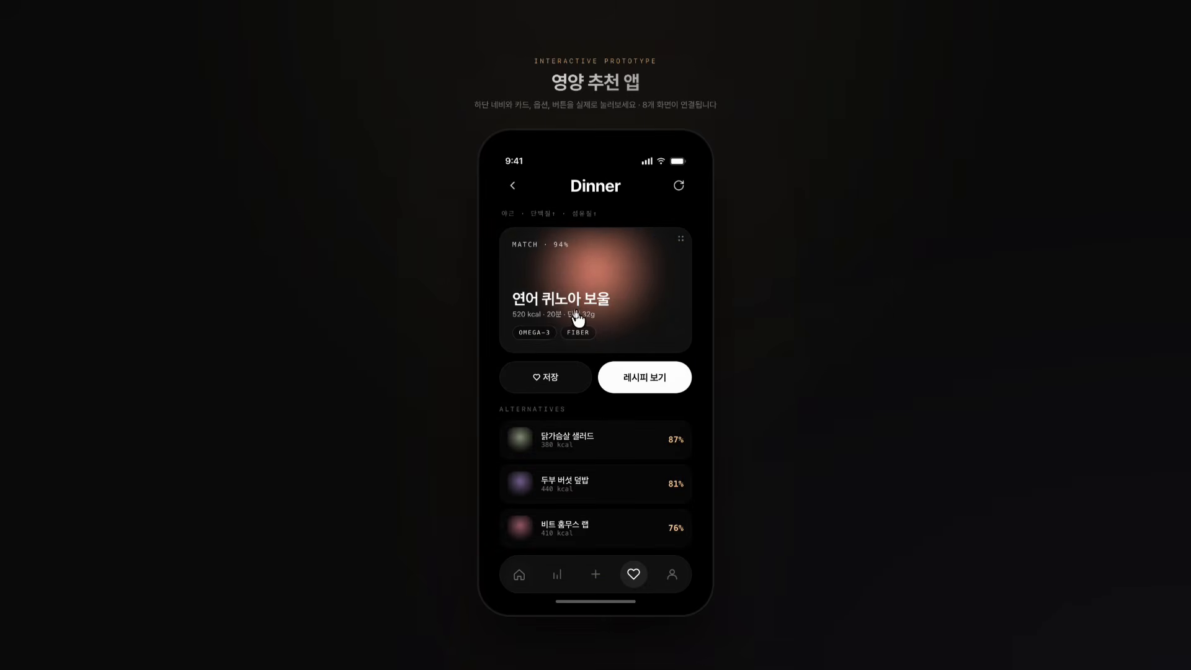
left_click(573, 442)
left_click(578, 490)
left_click(589, 522)
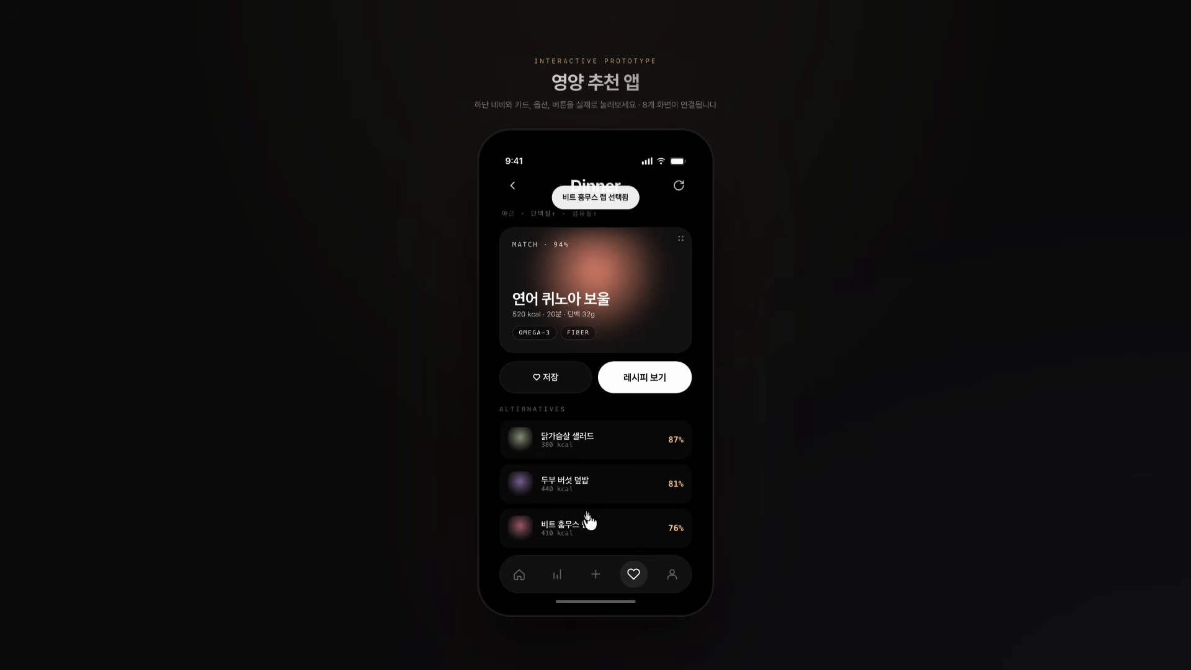
Test the 업무 and 식습관 routine entries on the Profile screen and open the supplement kit from there.
left_click(671, 576)
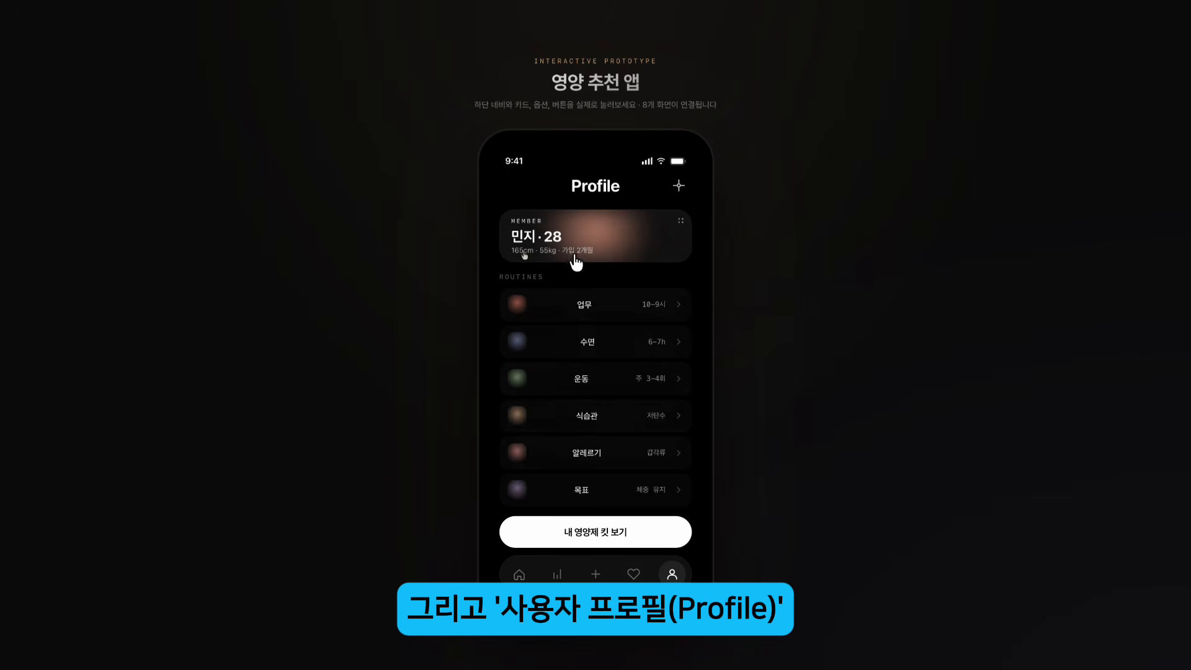
left_click(651, 306)
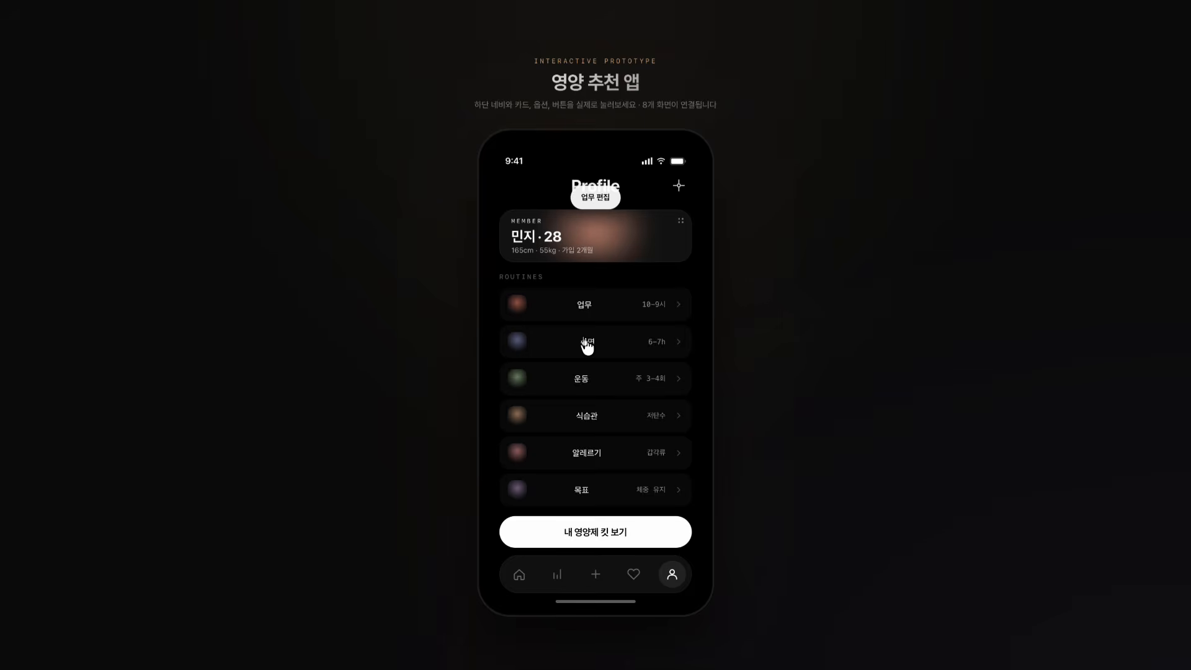
left_click(587, 417)
left_click(592, 532)
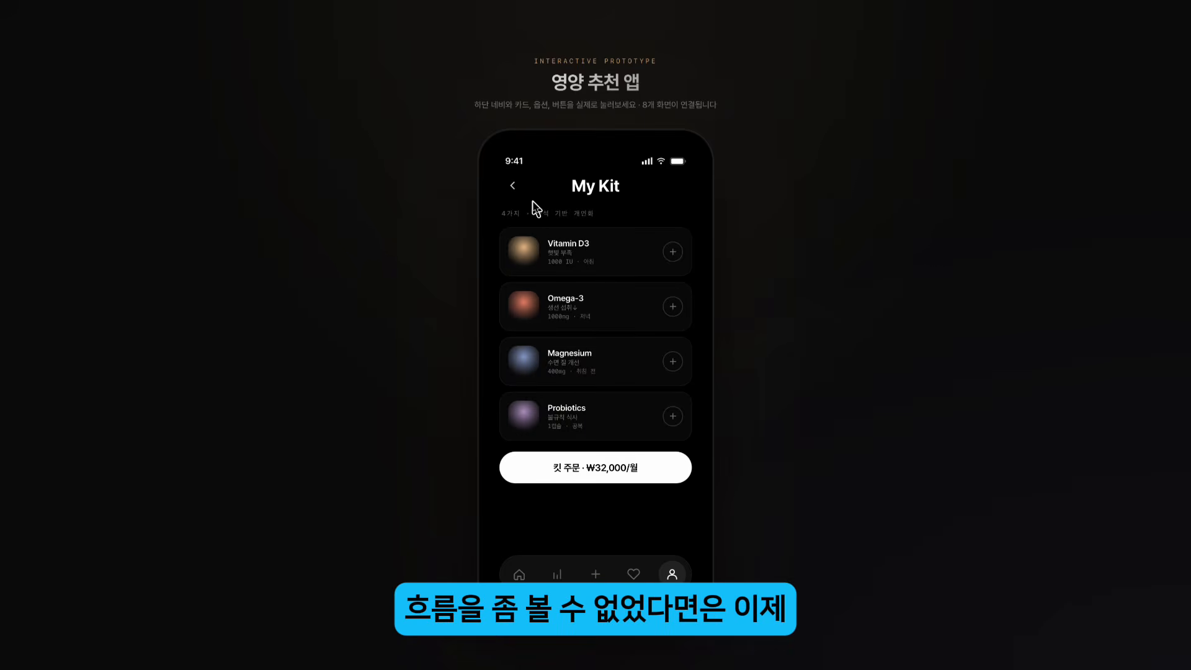
Test the Protein card's menu recommendation from Overview, selecting the alternative 닭가슴살 샐러드 and testing the recipe option on Dinner.
left_click(519, 575)
left_click(540, 307)
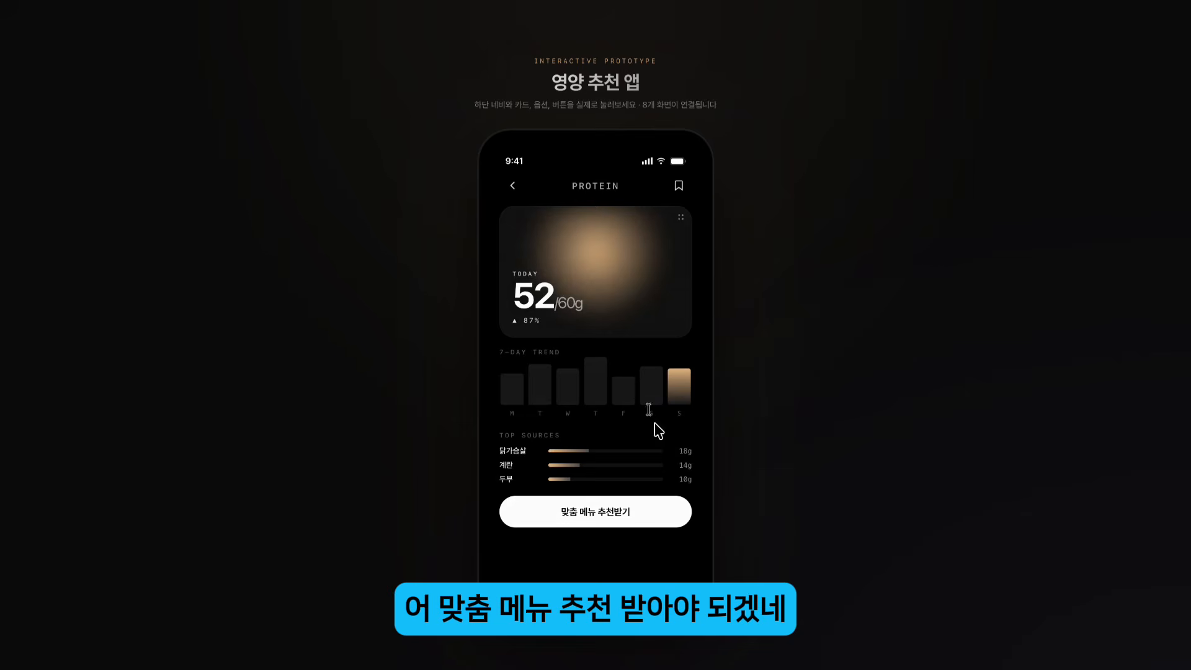
left_click(596, 512)
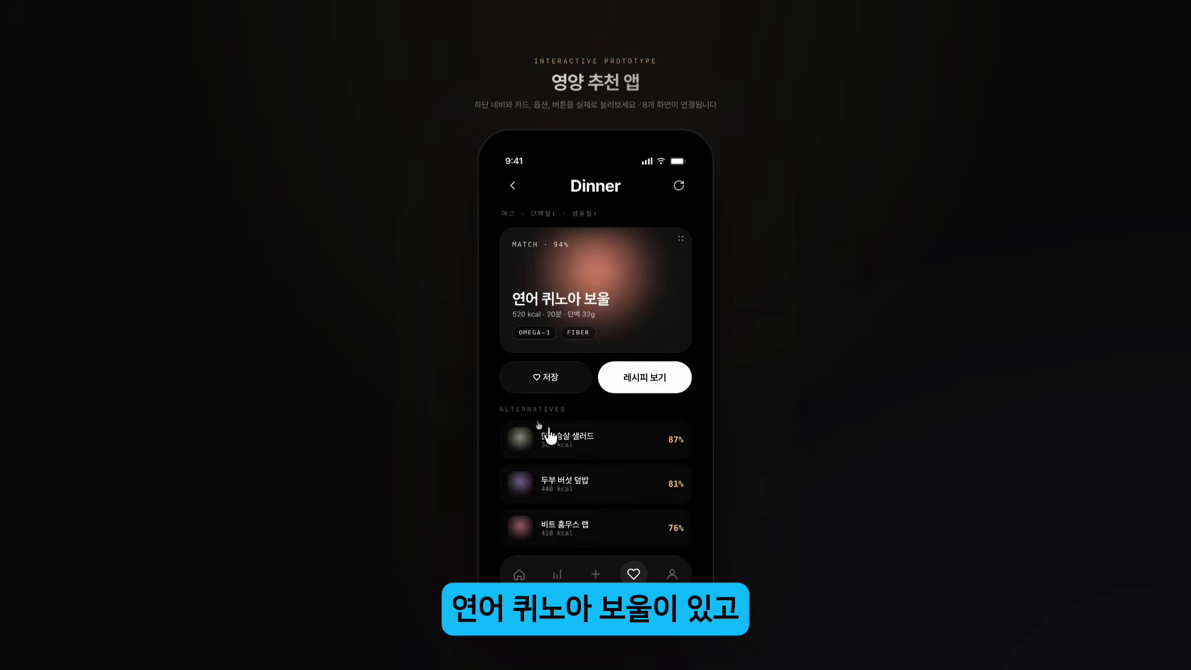
left_click(579, 452)
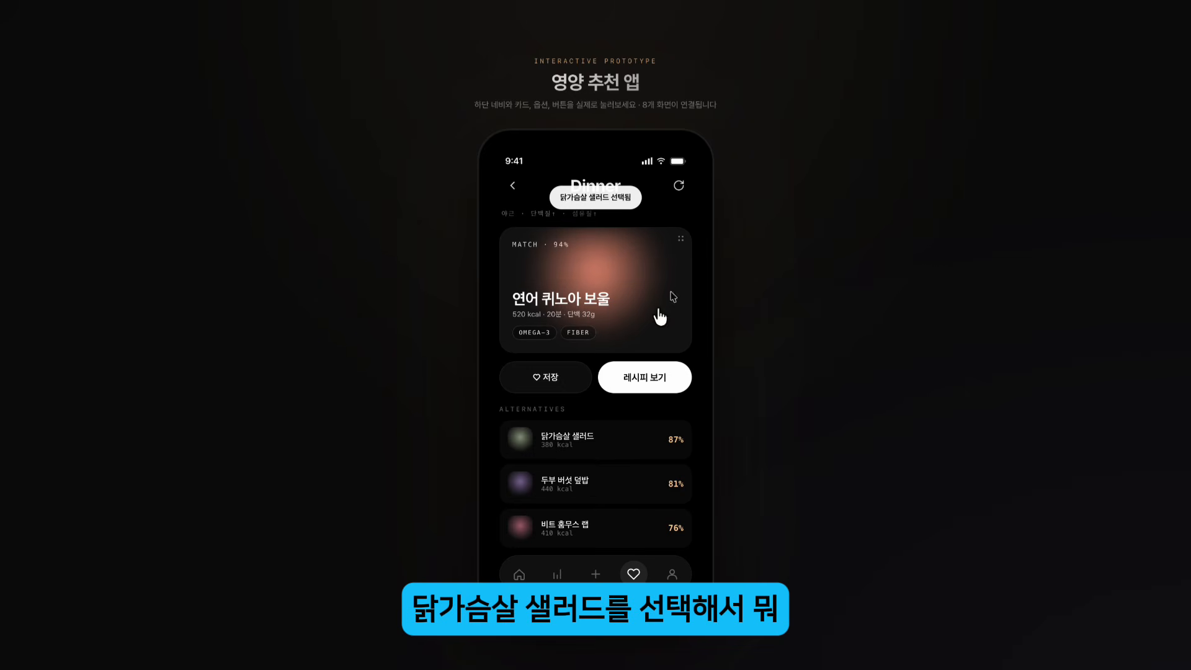
left_click(645, 386)
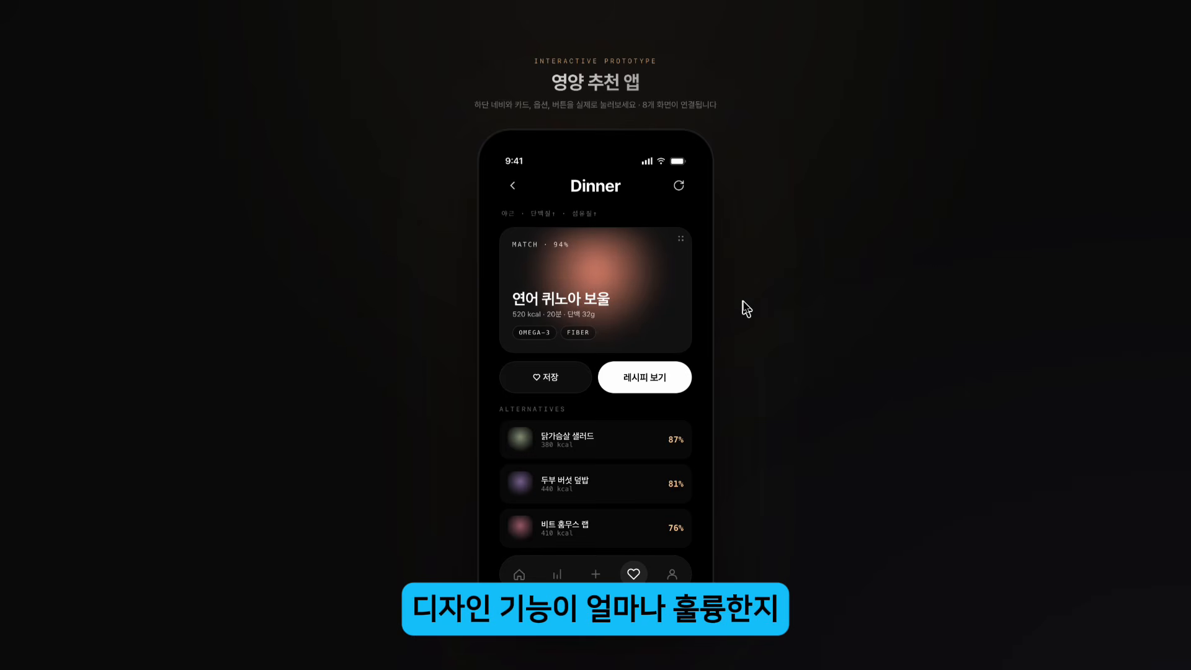
On the Routine screen, try the different work options, and set work to 불규칙 and sleep to 7-8h.
left_click(595, 576)
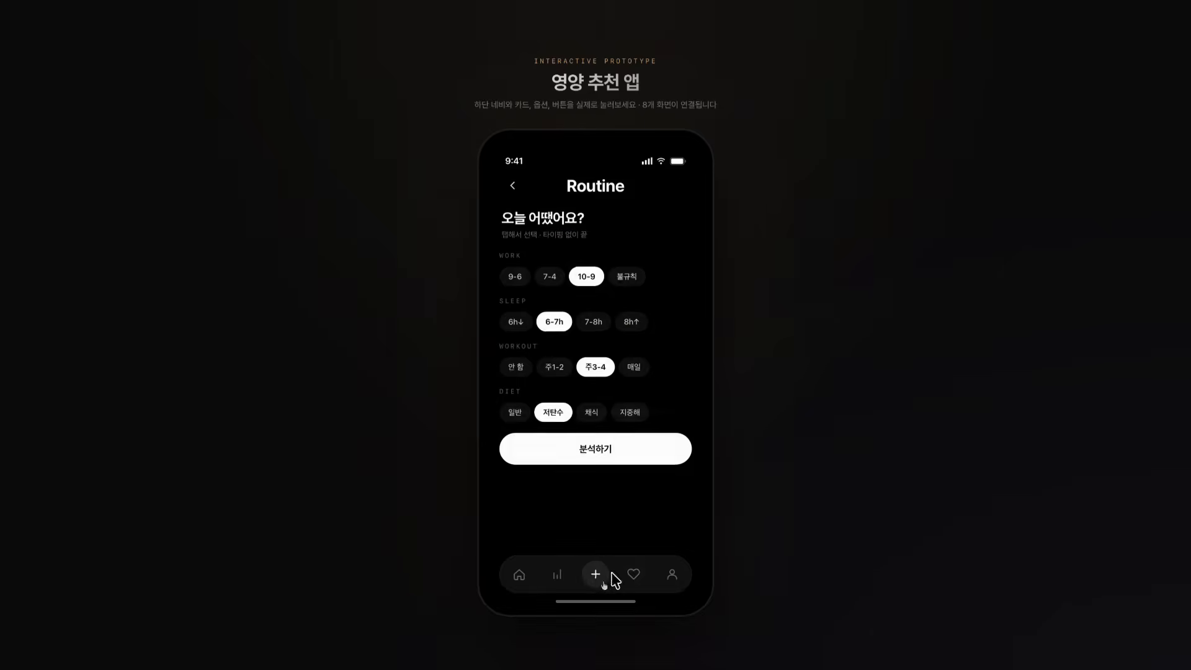
left_click(549, 277)
left_click(516, 277)
left_click(549, 276)
left_click(586, 276)
left_click(627, 277)
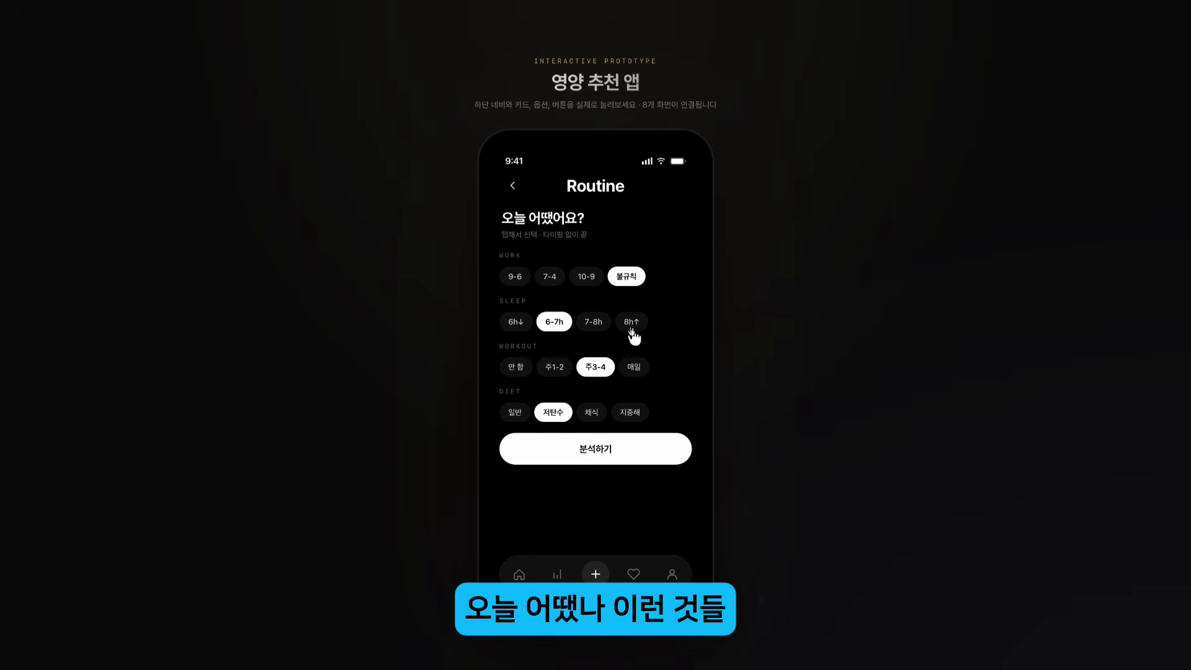
left_click(593, 321)
left_click_drag(545, 234, 601, 235)
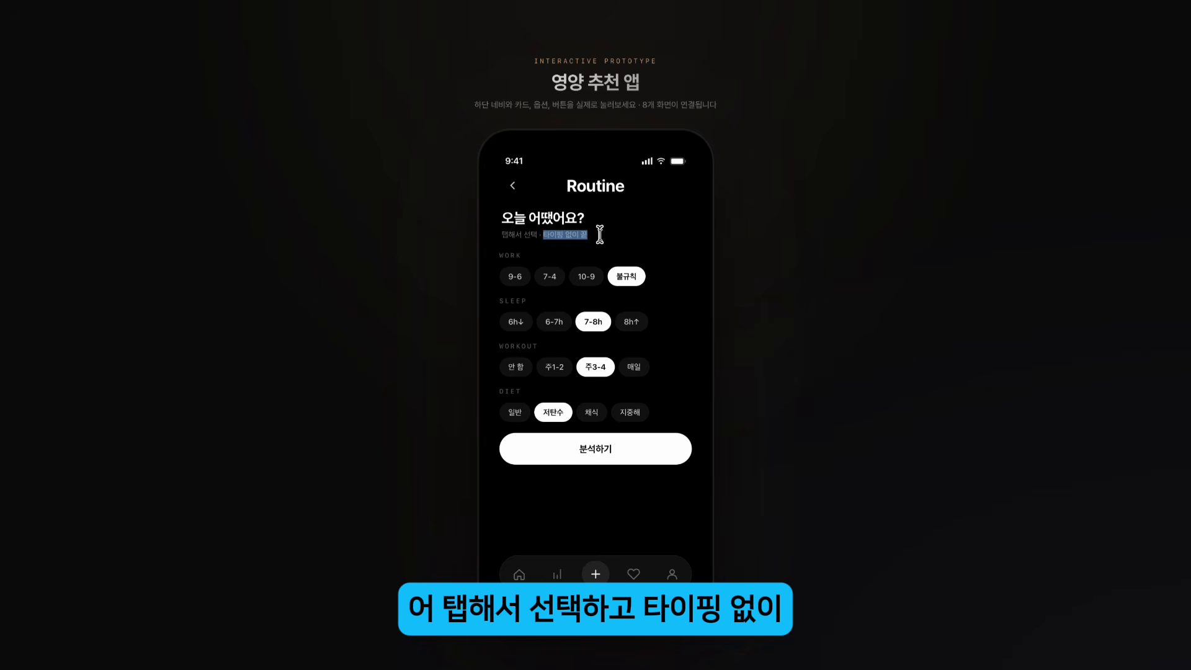
left_click(623, 255)
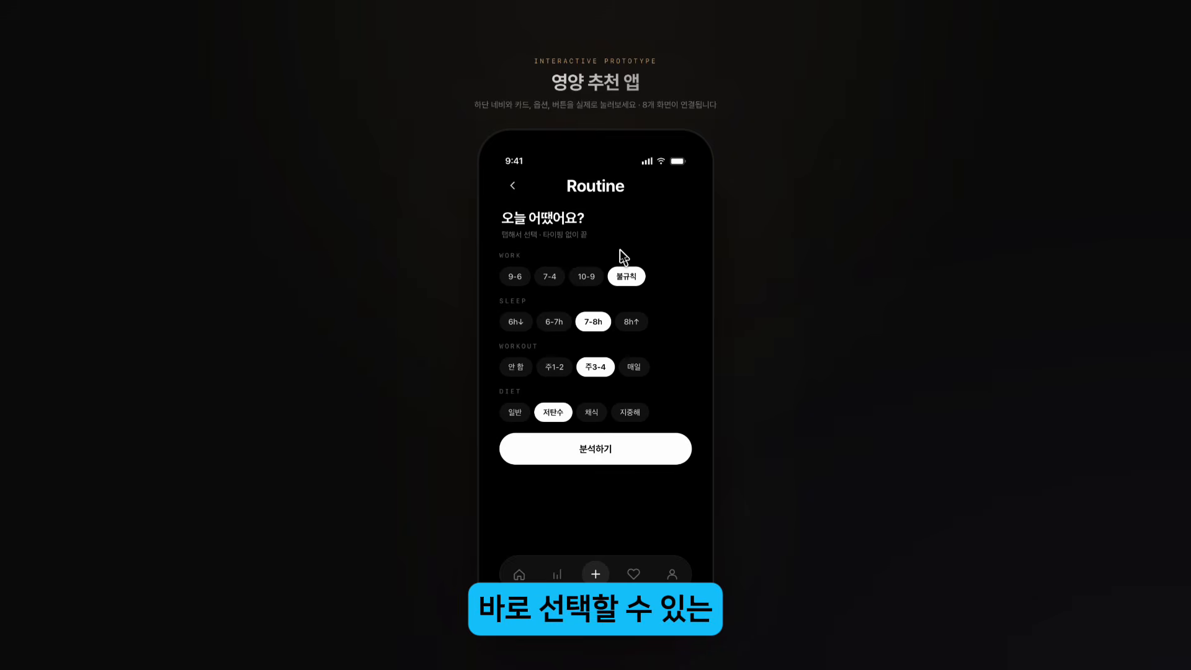
Run the routine analysis, and check the Week report before returning to Overview.
left_click(603, 450)
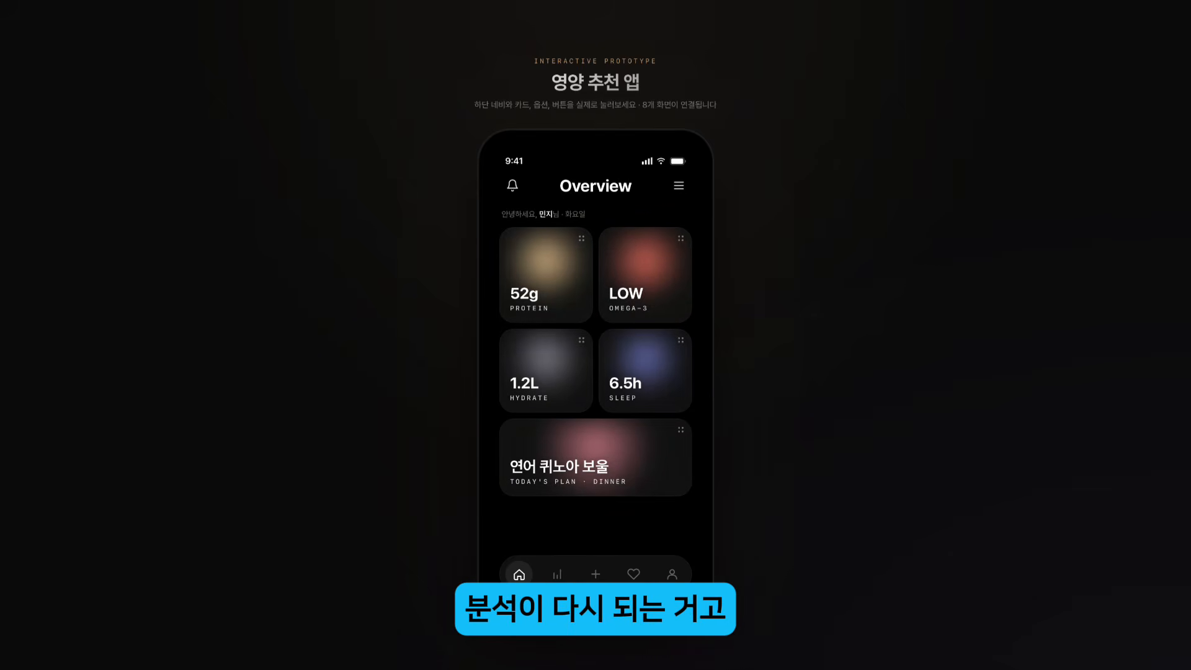
left_click(557, 574)
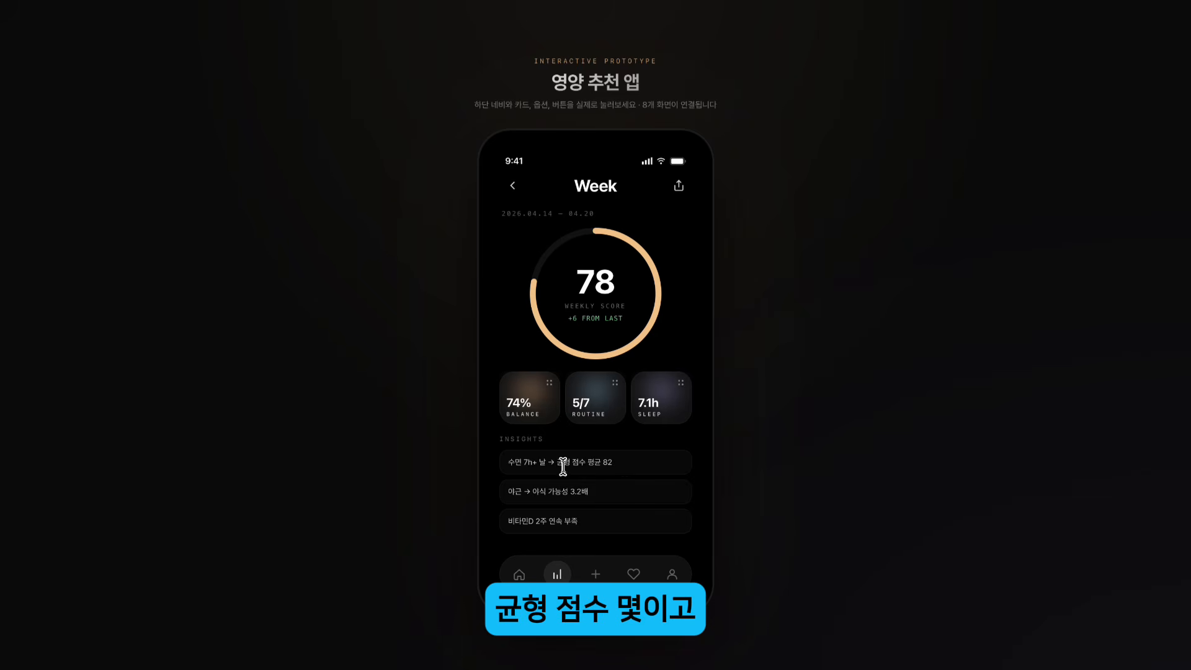
left_click(518, 195)
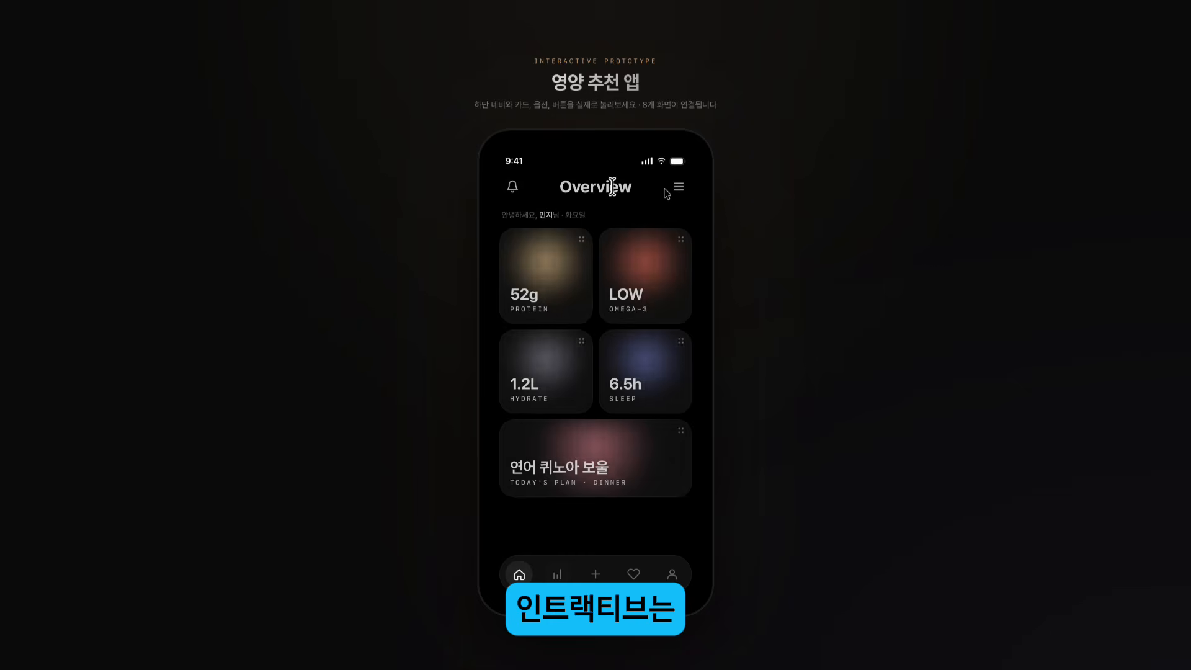
Test Overview's hamburger menu and the navigation to Dinner and back, and exit the fullscreen presentation.
left_click(680, 187)
left_click(680, 187)
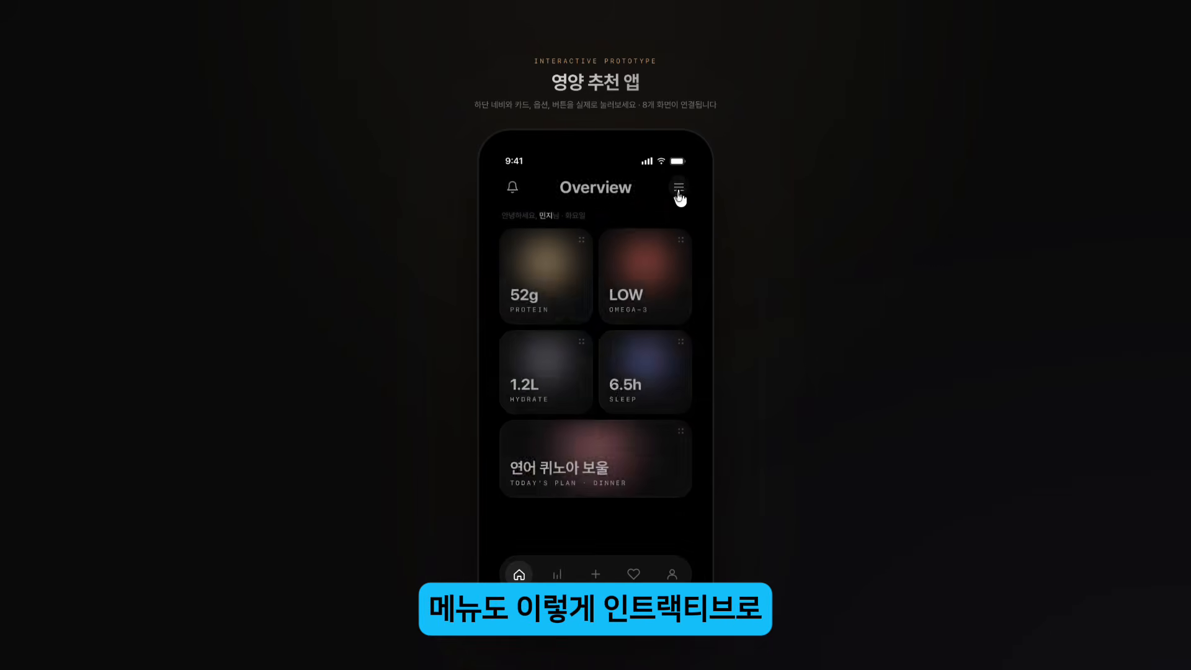
left_click(678, 192)
left_click(595, 435)
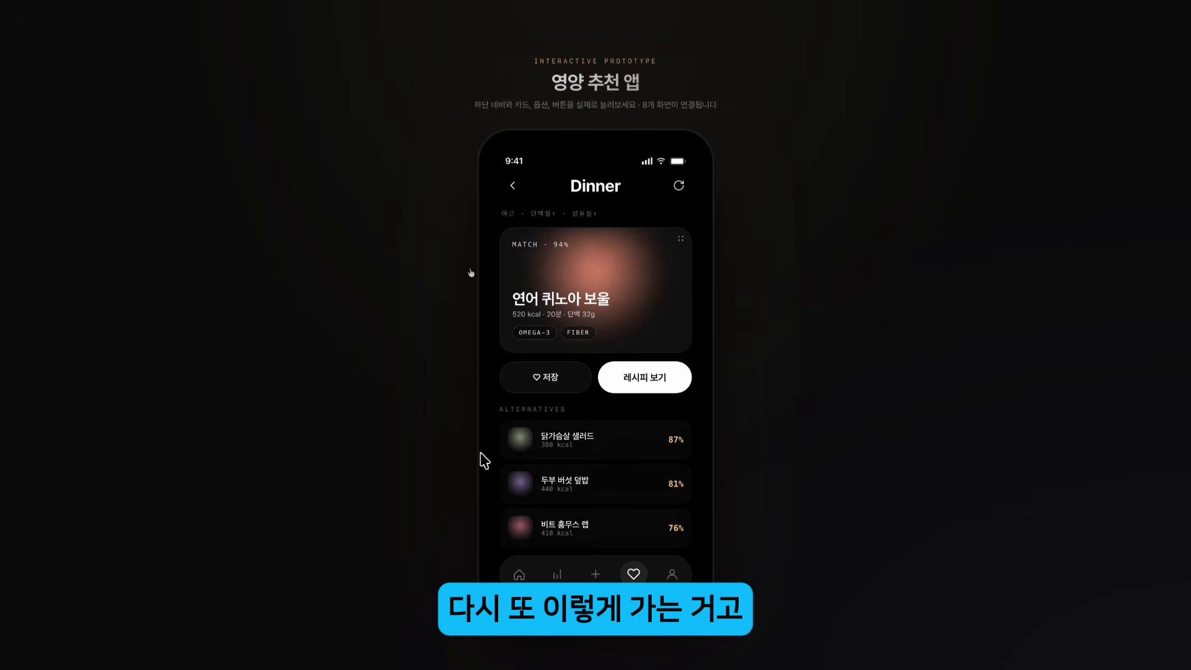
left_click(512, 185)
left_click(512, 186)
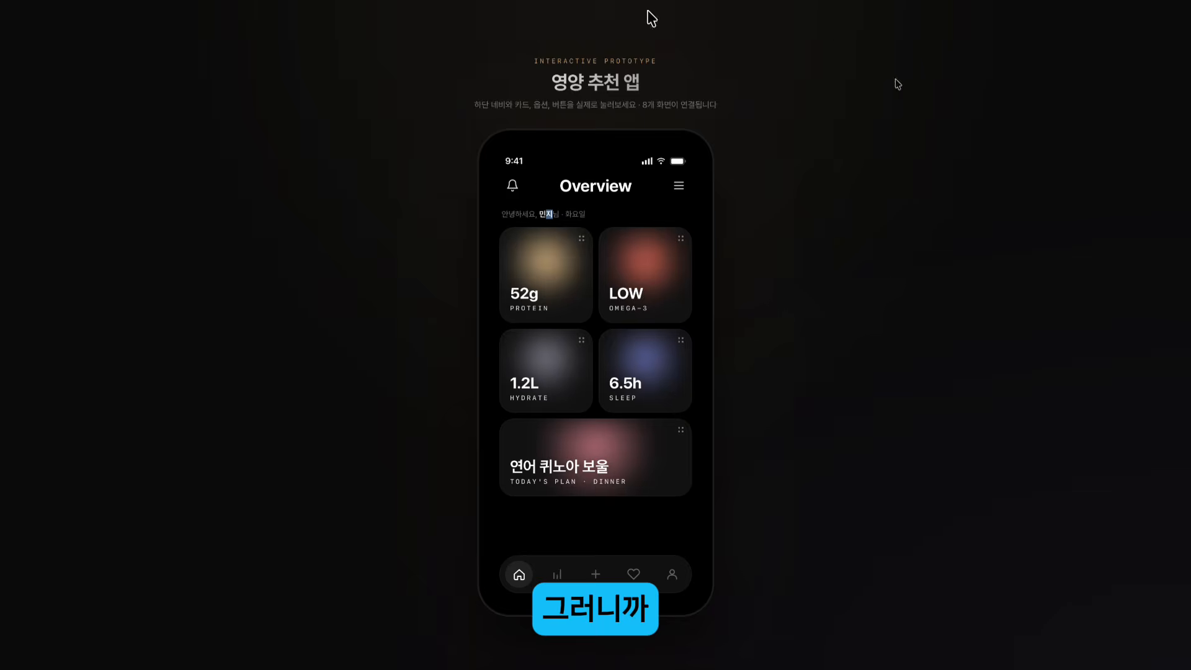
key("Escape")
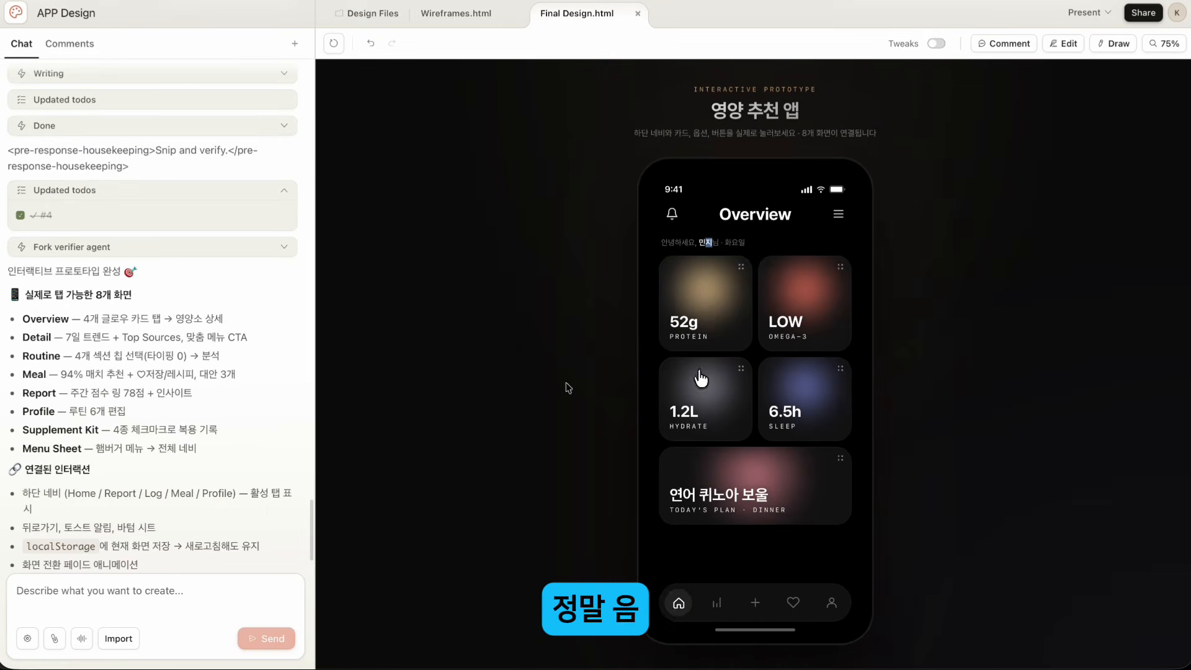
left_click(139, 590)
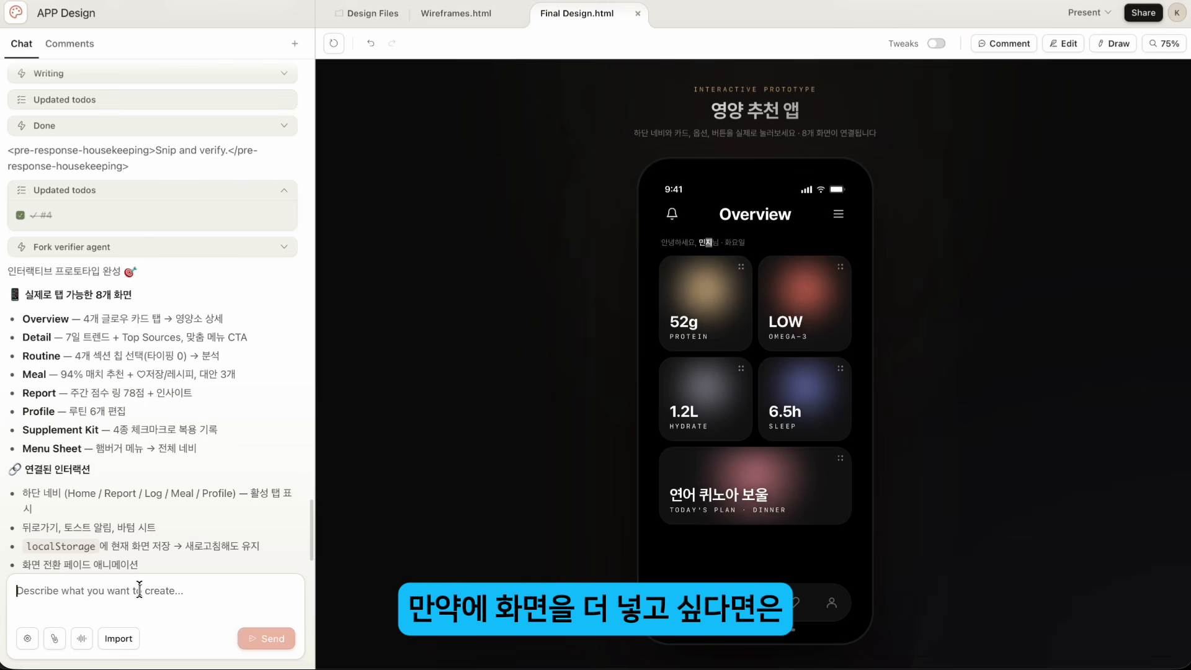
type("화면")
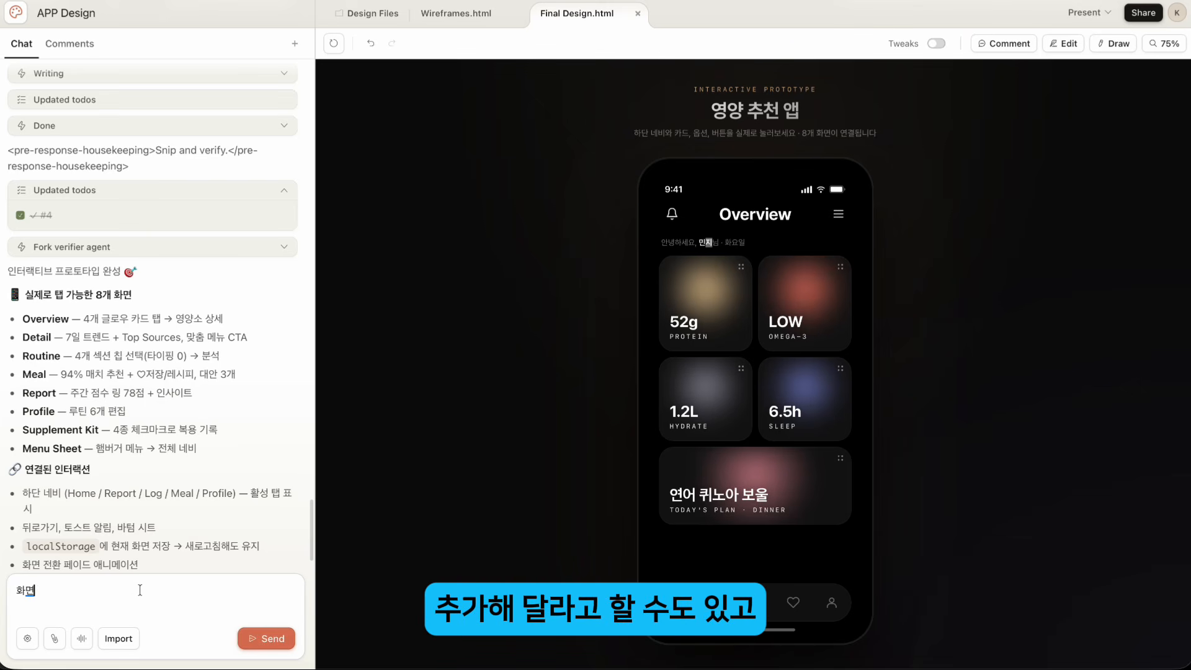
key("BackSpace")
key("BackSpace")
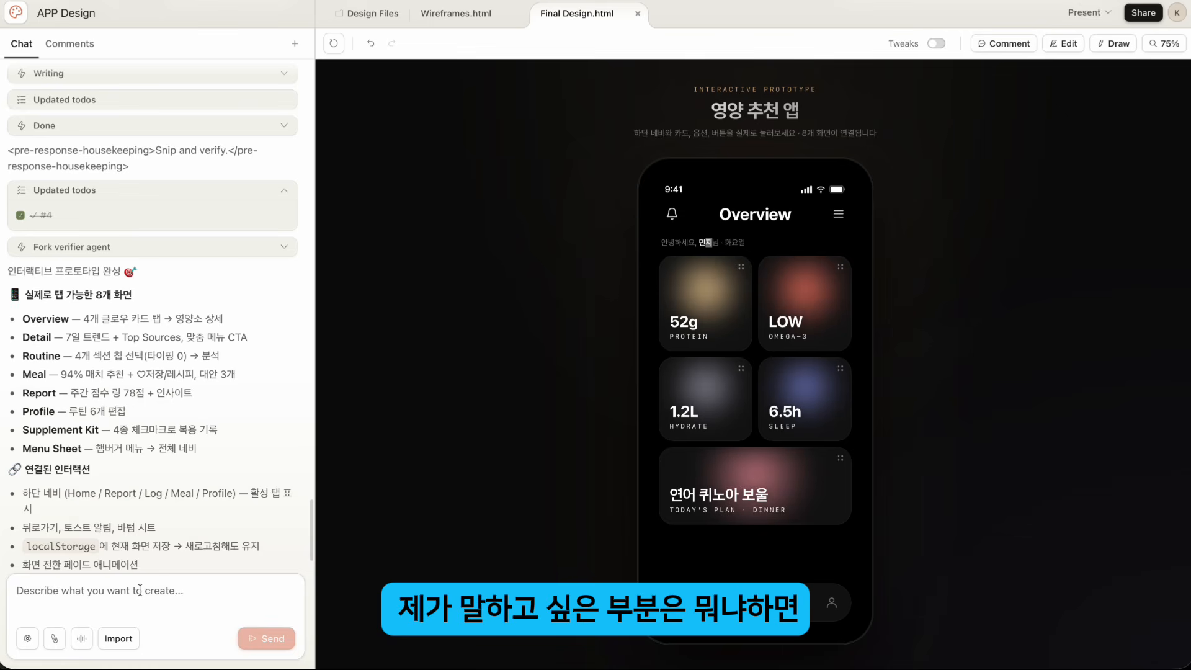
left_click(140, 589)
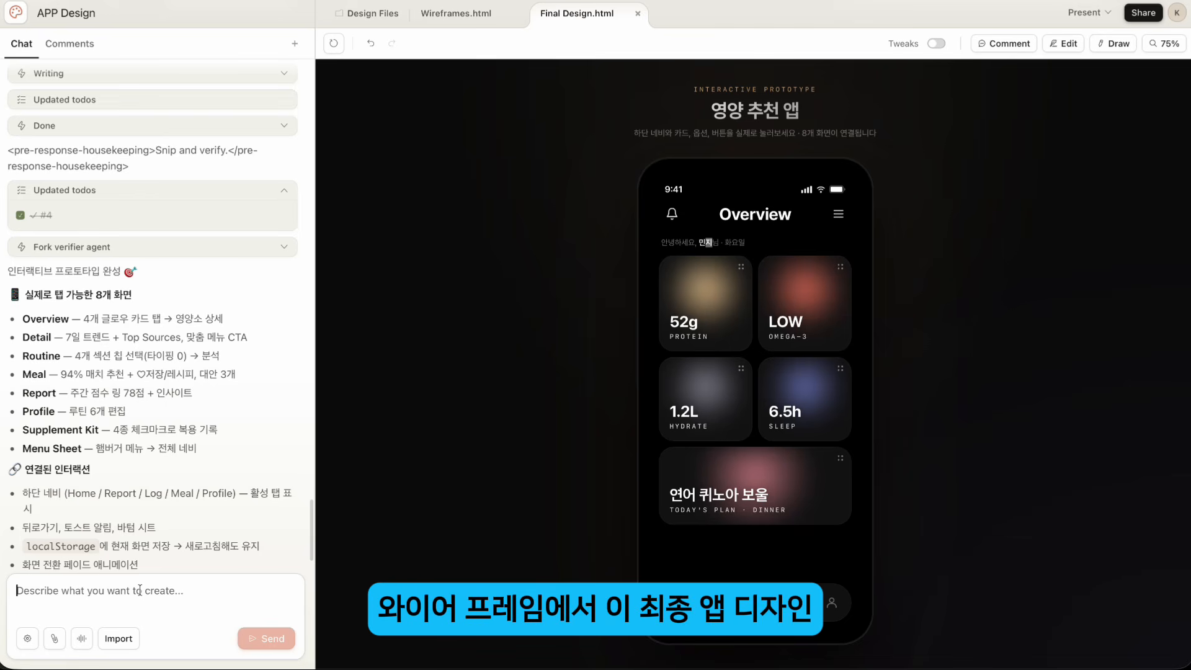